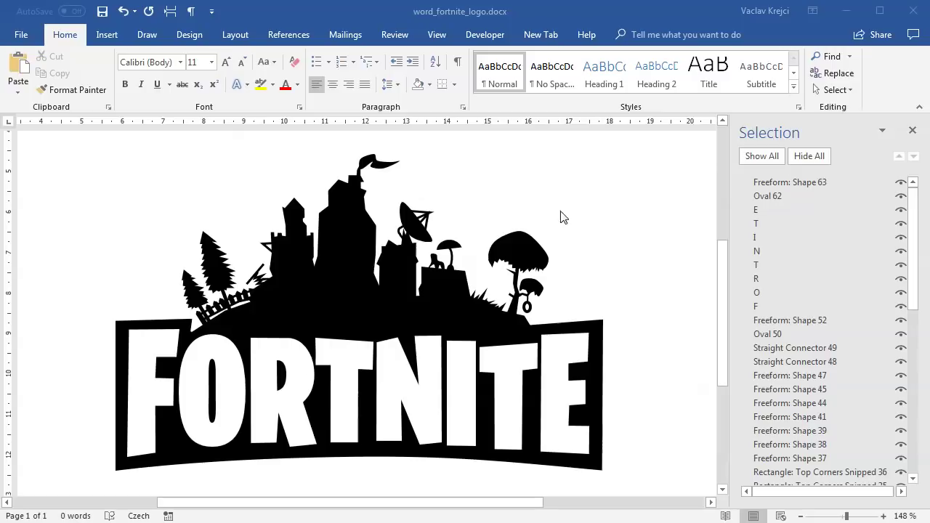
# Step: Select Picture 1 at the end of the logo document's object list and toggle its visibility
pyautogui.moveTo(907, 261); pyautogui.dragTo(909, 459)
pyautogui.click(803, 482)
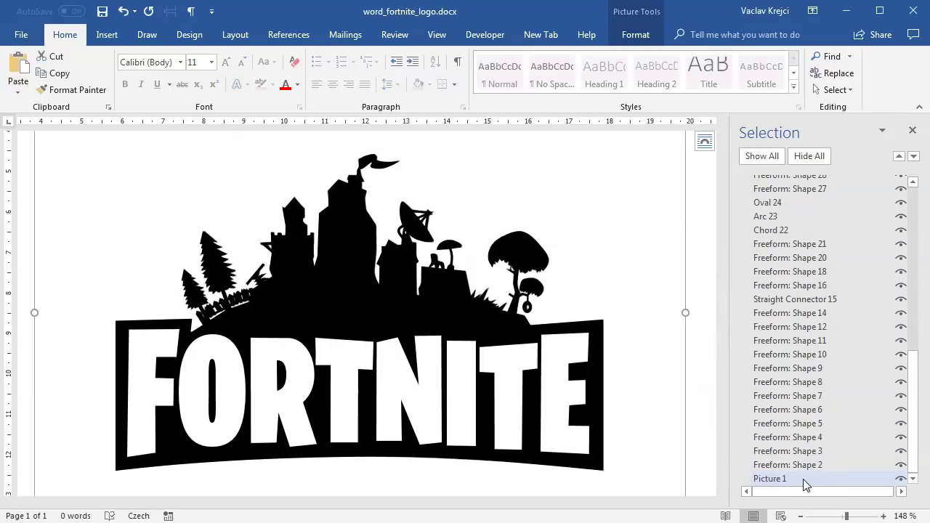
pyautogui.click(901, 481)
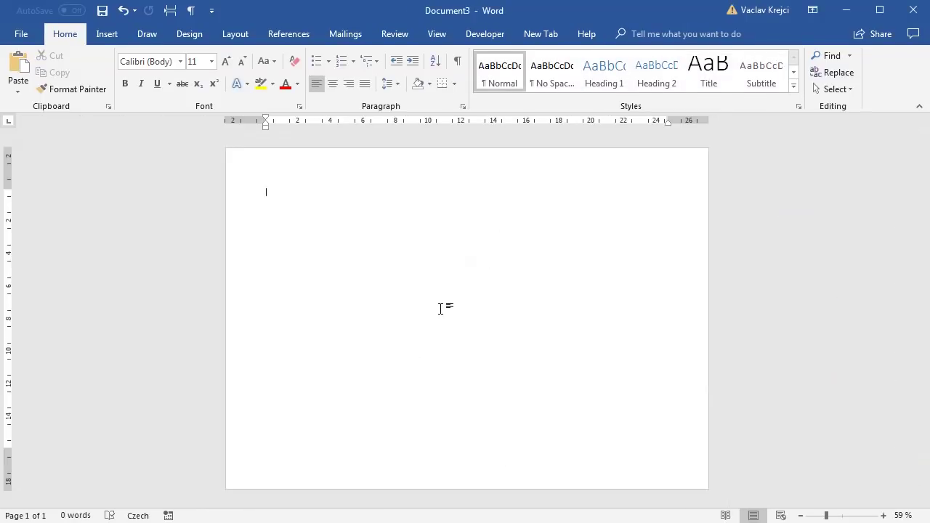
# Step: Paste the copied Fortnite logo picture into the blank Document3, enlarge it to about 30 cm square and centre the logo on the page
pyautogui.hotkey('ctrl', 'v')
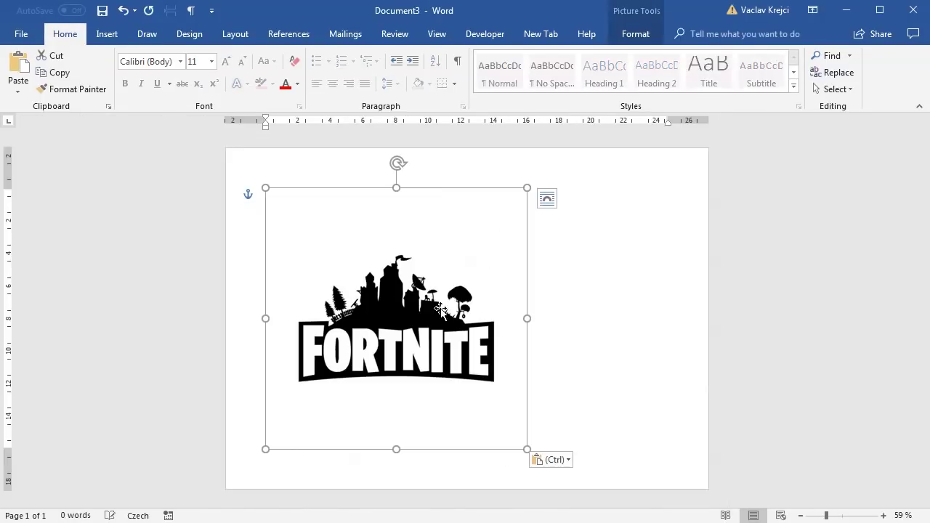
pyautogui.moveTo(438, 347); pyautogui.dragTo(388, 242)
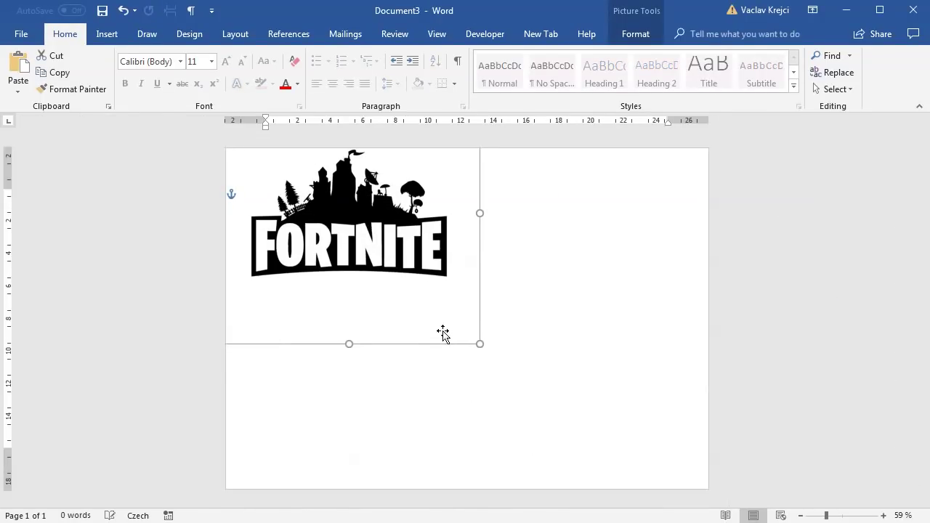
pyautogui.click(479, 347)
pyautogui.click(391, 256)
pyautogui.moveTo(479, 344); pyautogui.dragTo(708, 462)
pyautogui.moveTo(556, 386)
pyautogui.mouseDown()
pyautogui.moveTo(557, 363)
pyautogui.moveTo(561, 370)
pyautogui.mouseUp()
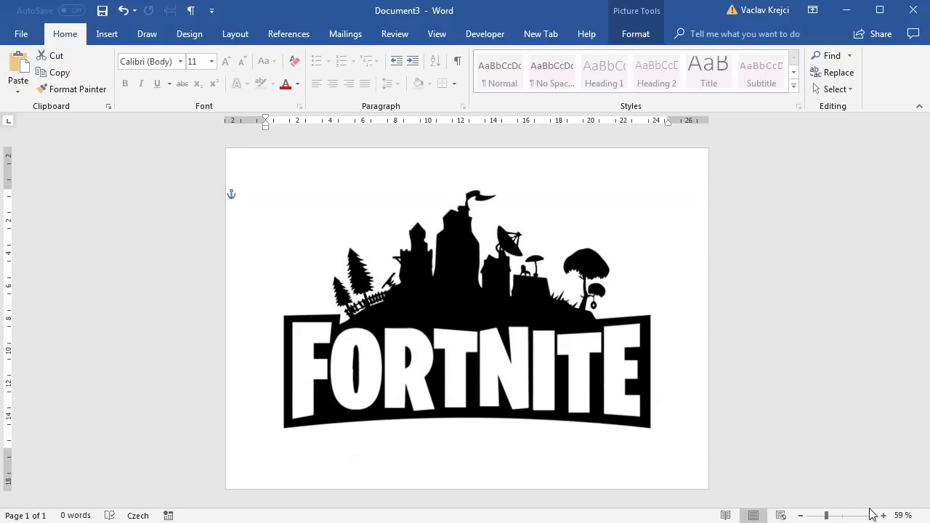
pyautogui.press('Up')
pyautogui.press('Up')
pyautogui.press('Down')
pyautogui.press('Down')
pyautogui.press('Down')
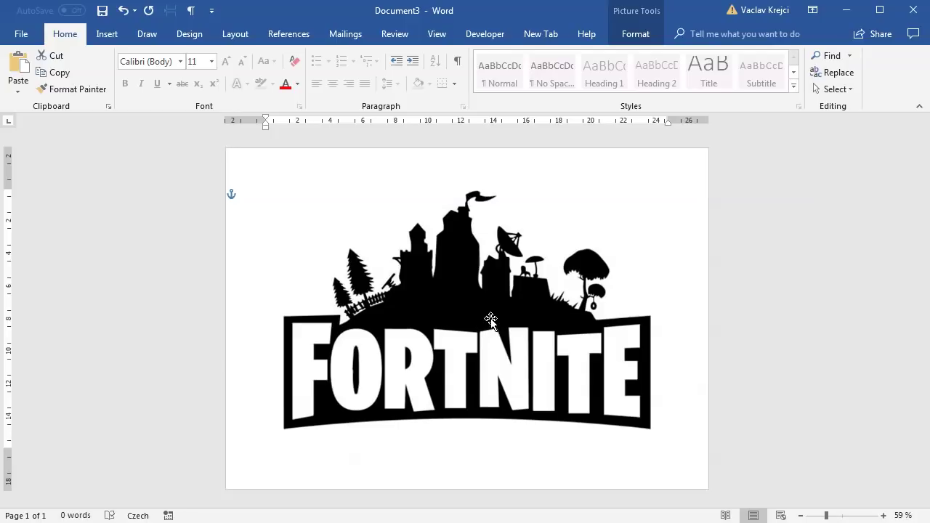
# Step: Recolor the logo picture with the light grey variation
pyautogui.click(634, 35)
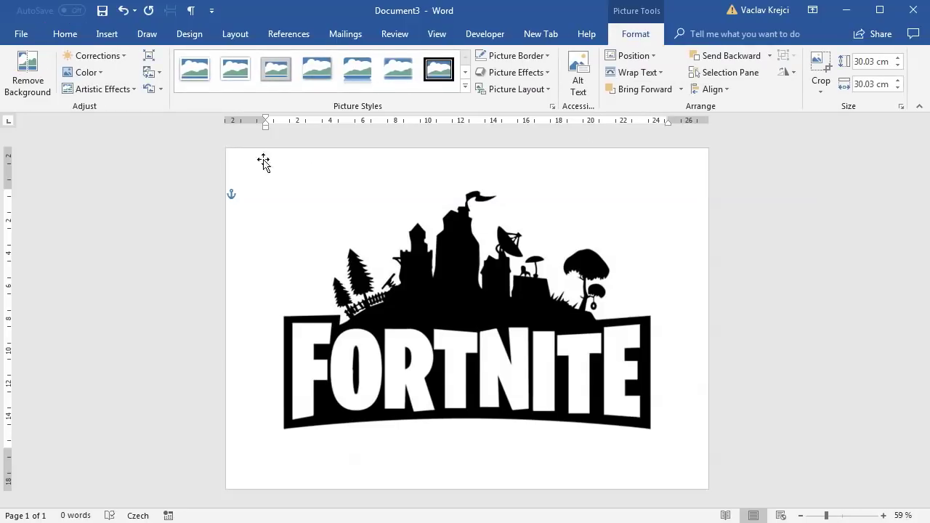
pyautogui.click(92, 76)
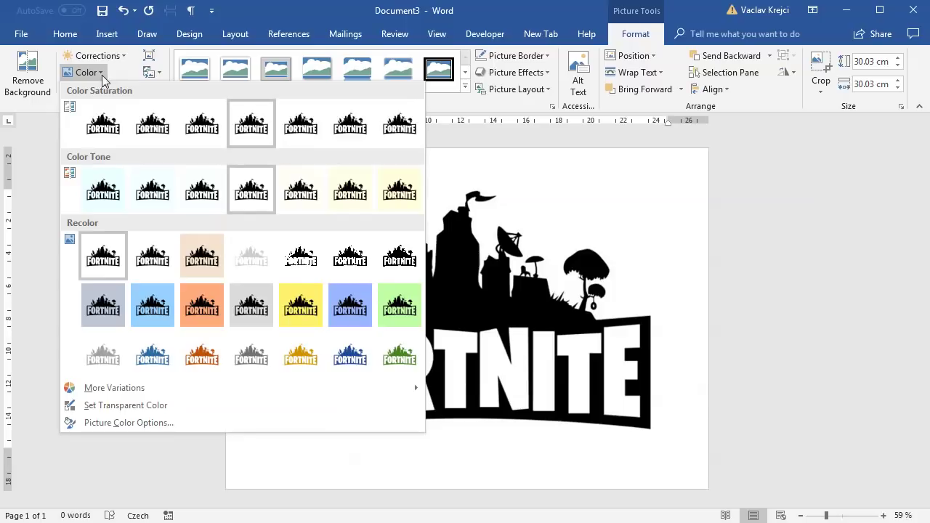
pyautogui.click(99, 355)
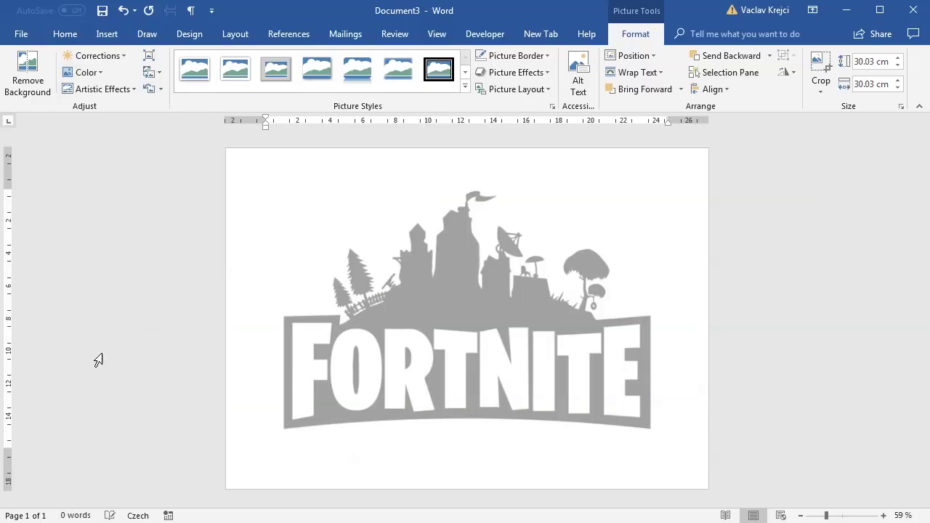
# Step: Trace the tall central tower as a closed freeform about 5.4 cm high and 3.5 cm wide, with black fill and outline
pyautogui.click(862, 516)
pyautogui.moveTo(357, 507); pyautogui.dragTo(561, 504)
pyautogui.scroll(-1, 563, 411)
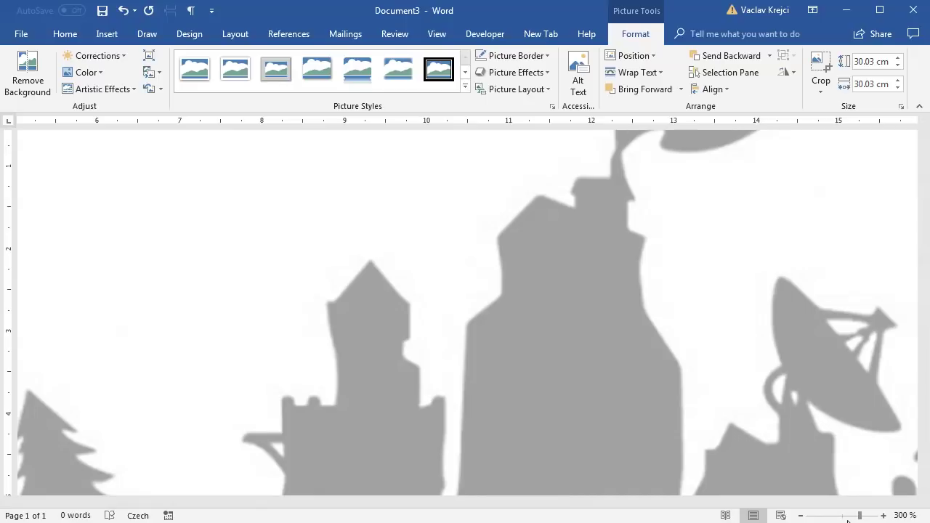
pyautogui.moveTo(859, 516); pyautogui.dragTo(847, 517)
pyautogui.scroll(-3, 581, 332)
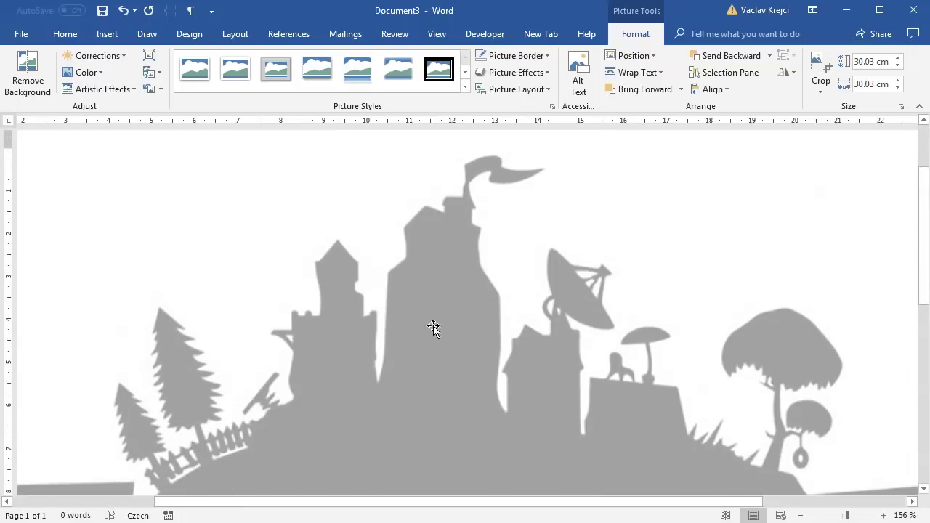
pyautogui.click(107, 34)
pyautogui.click(145, 89)
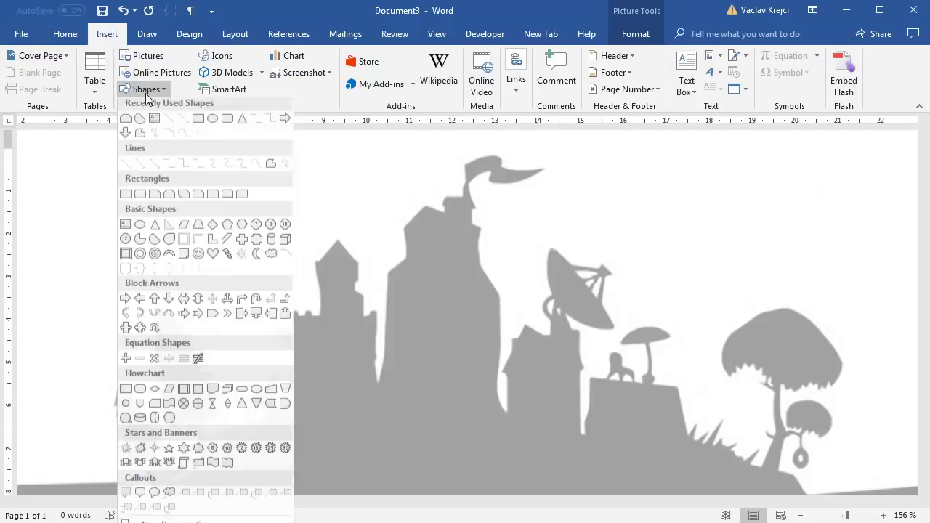
pyautogui.click(271, 168)
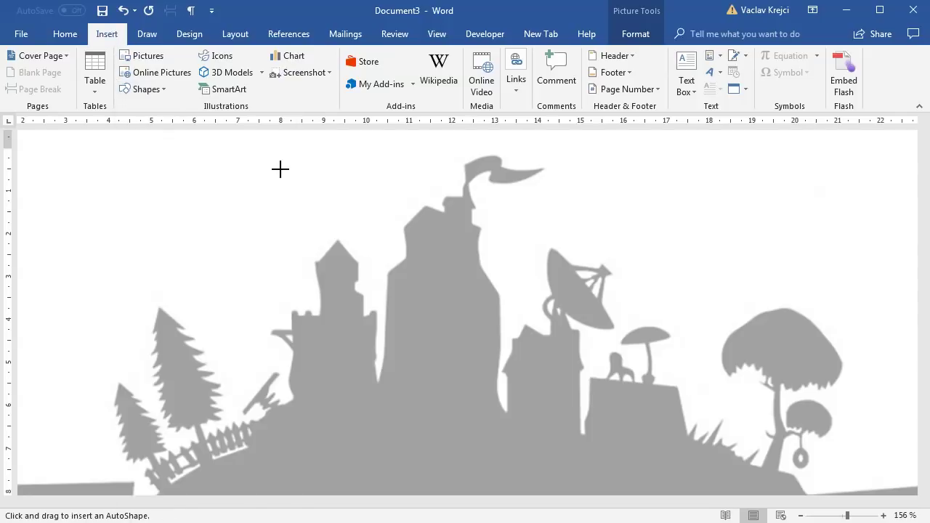
pyautogui.moveTo(366, 420)
pyautogui.mouseDown()
pyautogui.moveTo(383, 367)
pyautogui.moveTo(385, 273)
pyautogui.mouseUp()
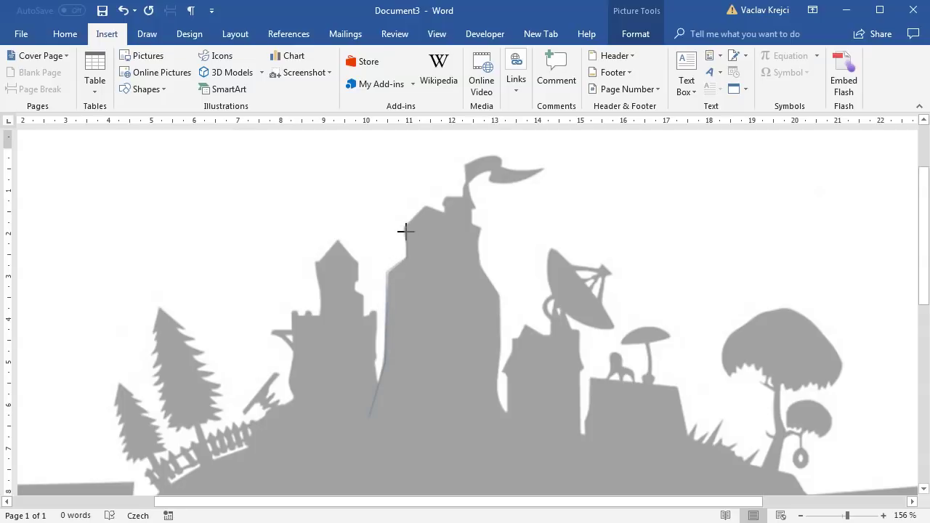
pyautogui.click(480, 228)
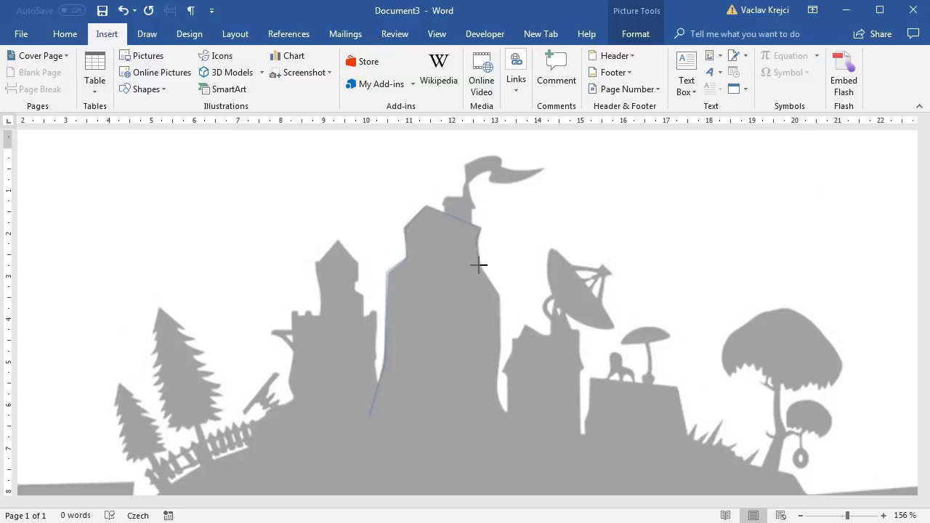
pyautogui.moveTo(490, 358)
pyautogui.mouseDown()
pyautogui.moveTo(500, 359)
pyautogui.moveTo(514, 435)
pyautogui.moveTo(369, 435)
pyautogui.moveTo(371, 415)
pyautogui.mouseUp()
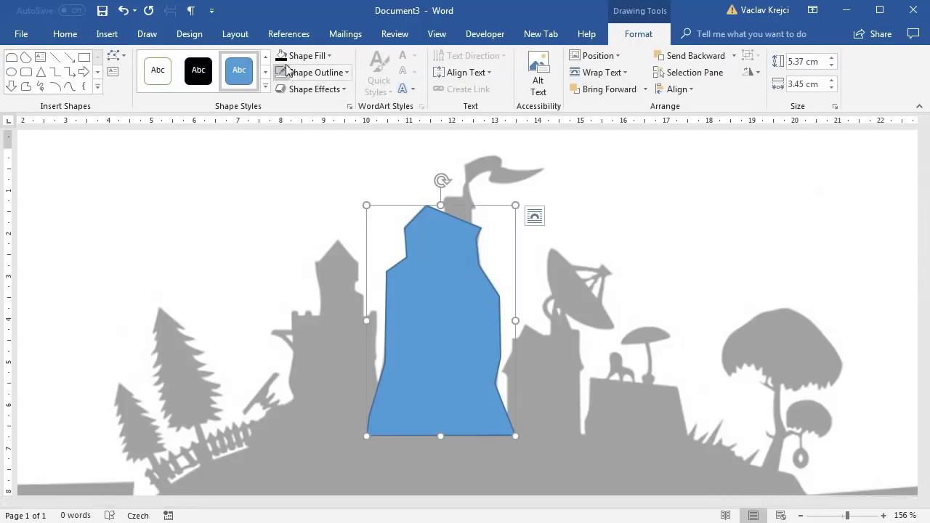
pyautogui.click(290, 58)
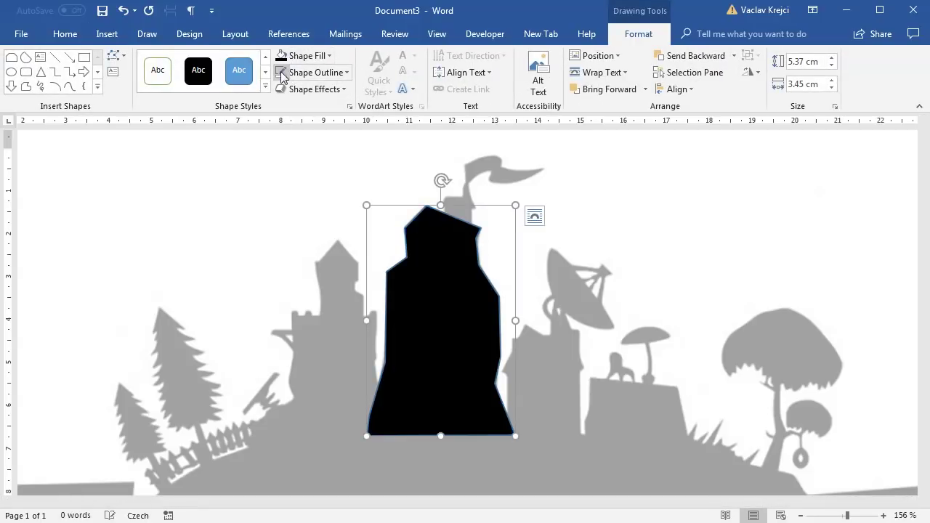
# Step: Trace the battlemented castle left of the central tower as a freeform about 4.5 cm high and 2.3 cm wide, with black fill and outline
pyautogui.scroll(14, 385, 332)
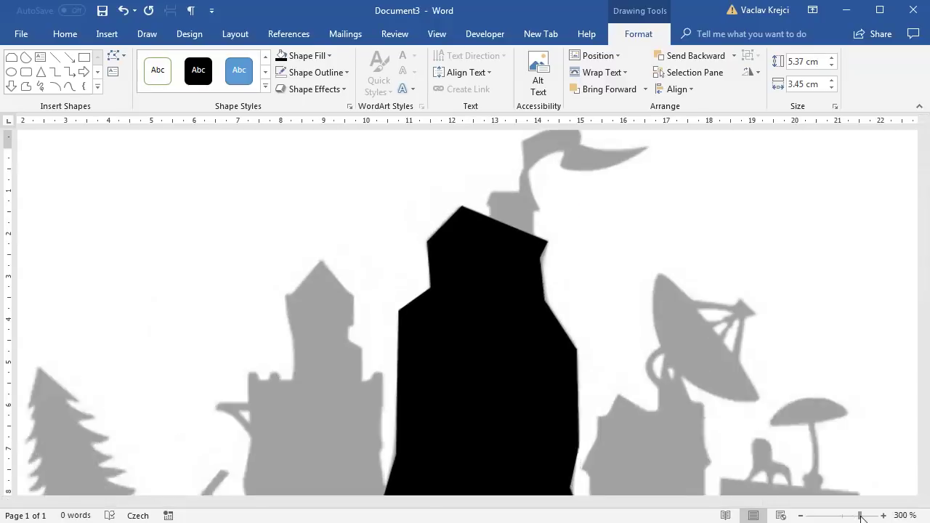
pyautogui.moveTo(365, 502); pyautogui.dragTo(340, 501)
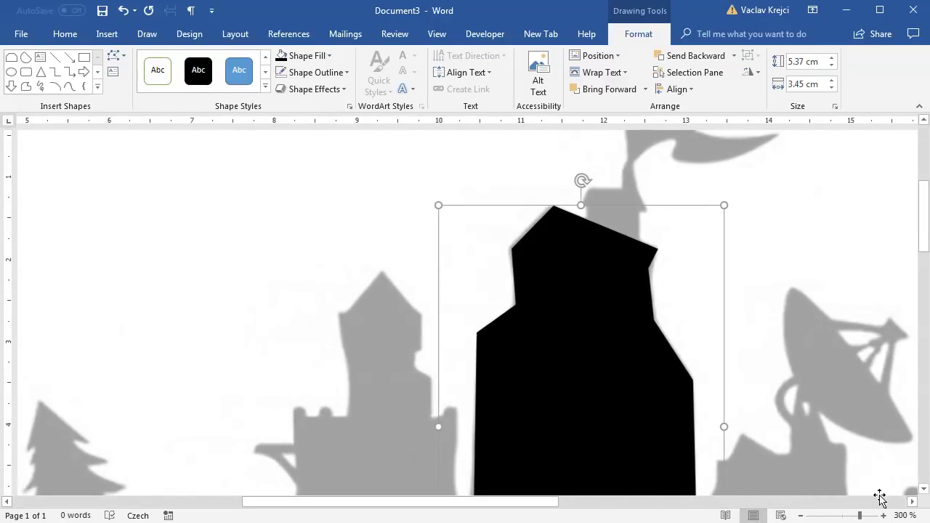
pyautogui.moveTo(859, 516); pyautogui.dragTo(852, 515)
pyautogui.scroll(-2, 407, 405)
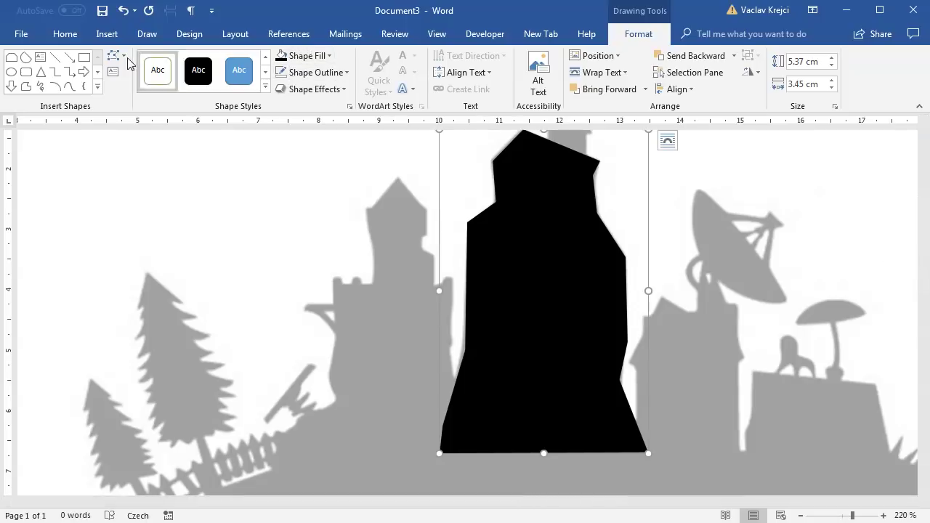
pyautogui.click(29, 87)
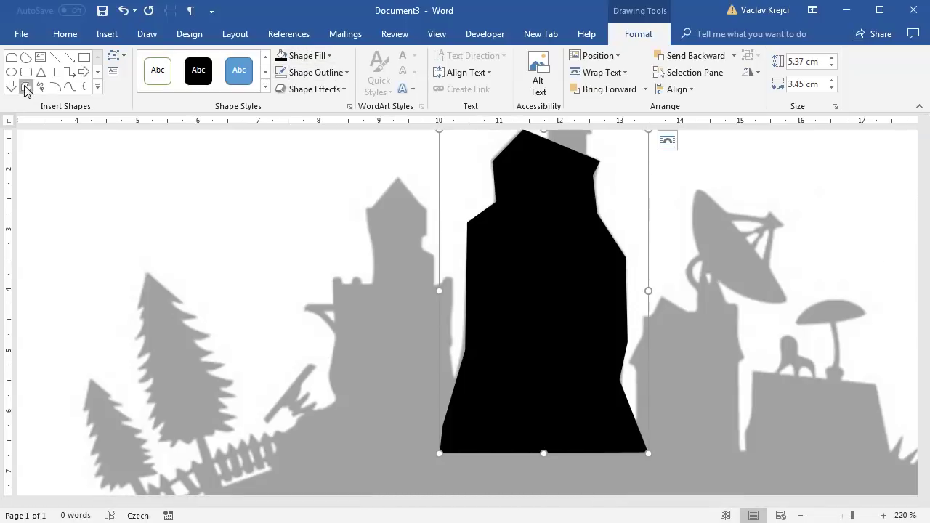
pyautogui.click(398, 176)
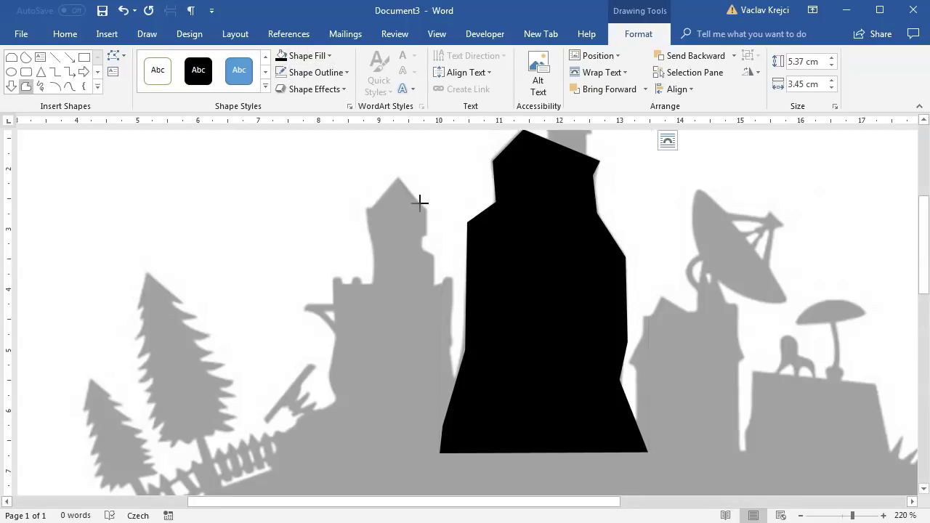
pyautogui.click(422, 244)
pyautogui.click(442, 277)
pyautogui.click(450, 277)
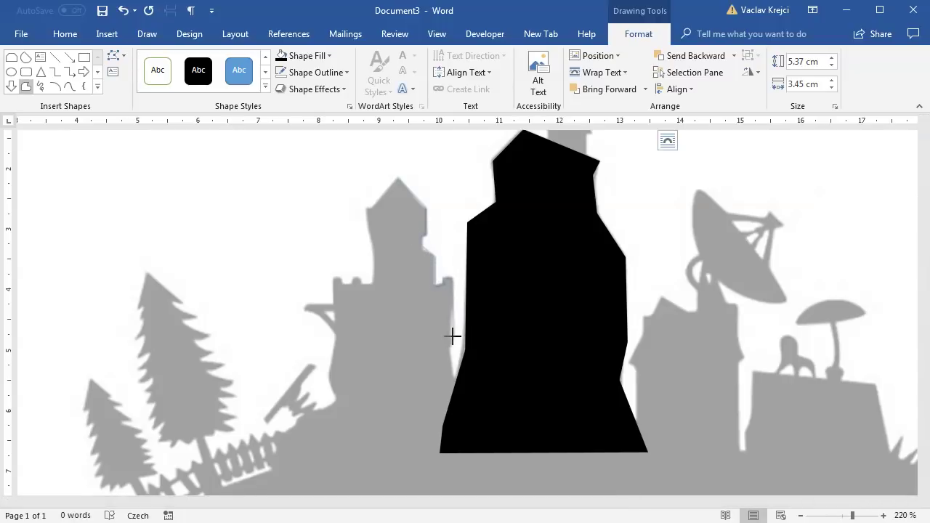
pyautogui.click(468, 438)
pyautogui.click(336, 451)
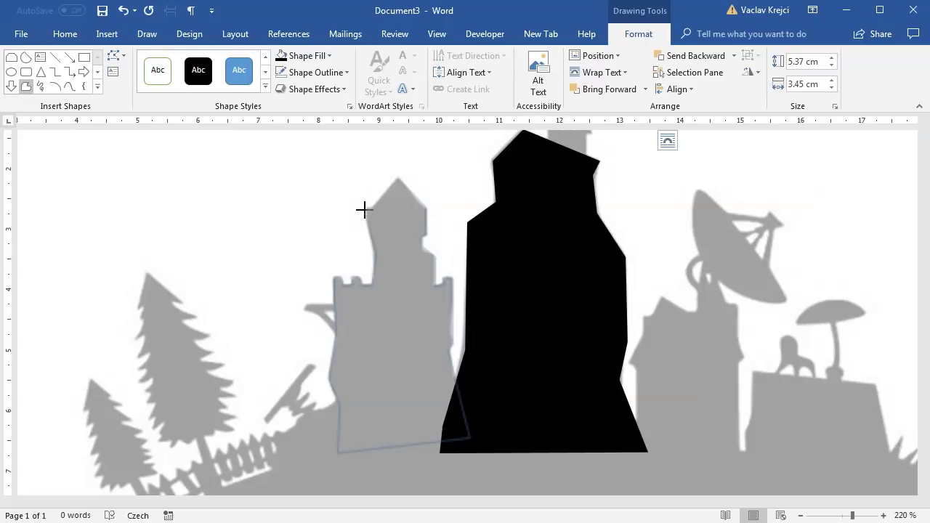
pyautogui.click(399, 181)
pyautogui.click(399, 179)
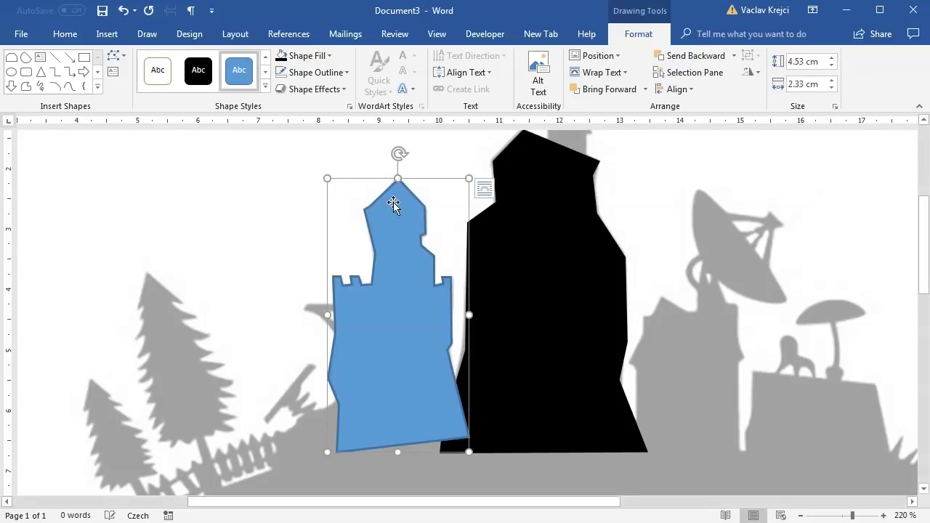
pyautogui.click(280, 72)
pyautogui.click(280, 55)
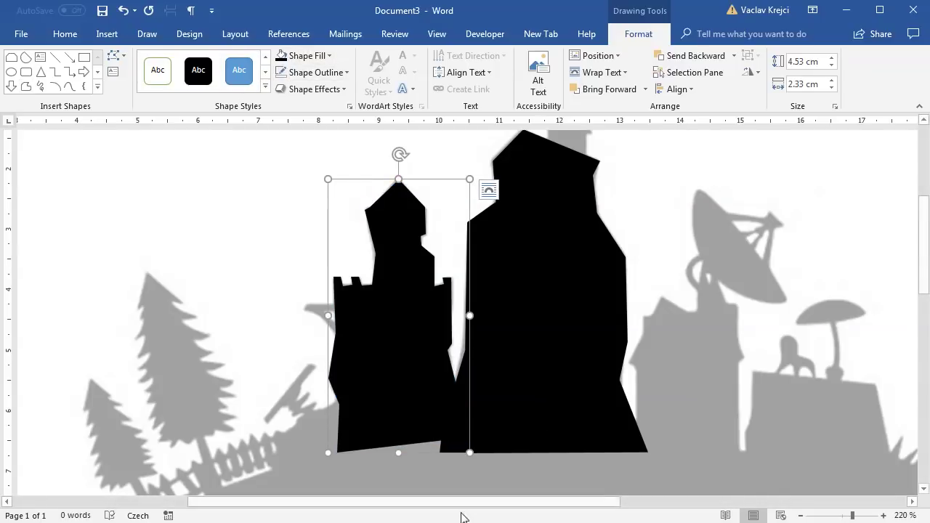
# Step: Trace the building beneath the satellite dish as a freeform about 3.4 cm high and 1.9 cm wide, with black fill and outline
pyautogui.moveTo(457, 504); pyautogui.dragTo(574, 505)
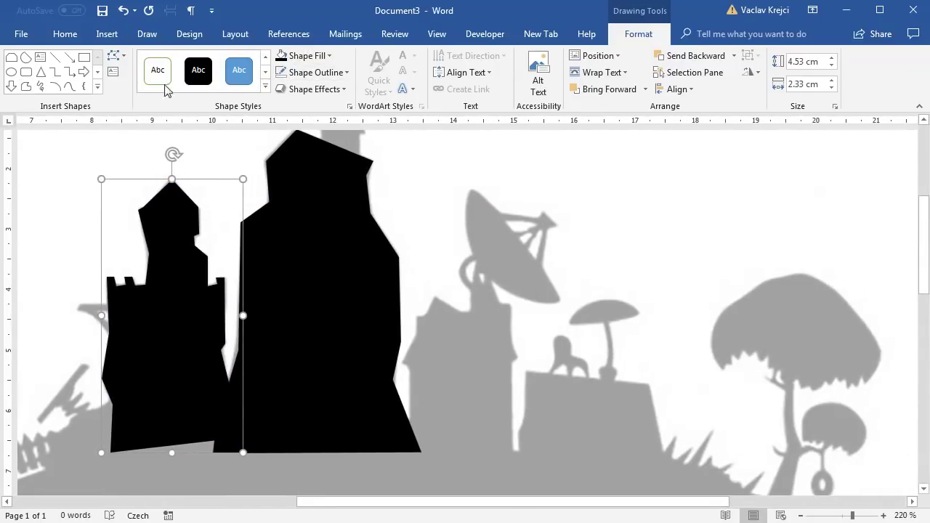
pyautogui.click(27, 86)
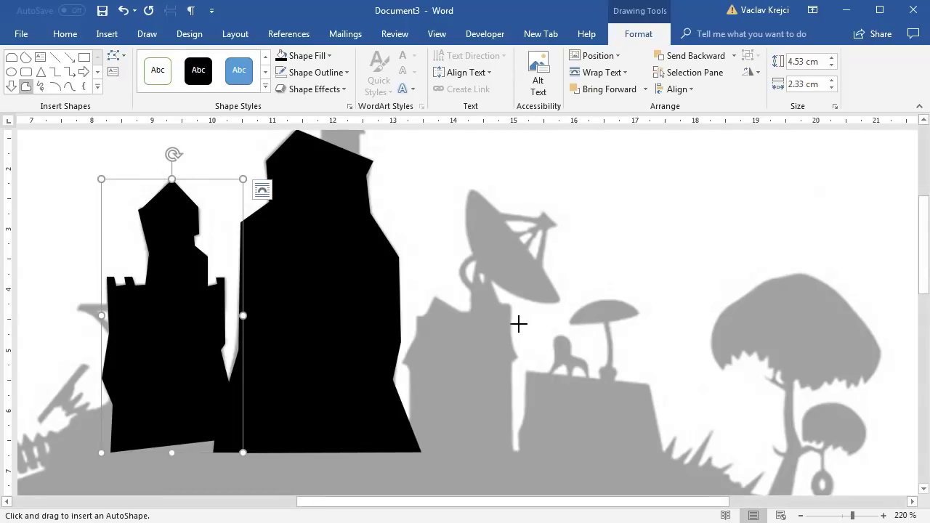
pyautogui.click(412, 338)
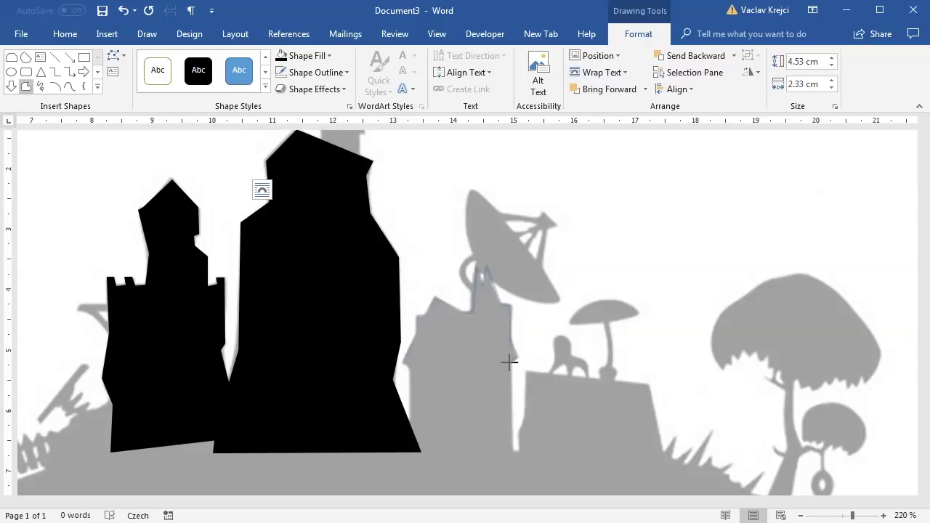
pyautogui.click(512, 471)
pyautogui.click(410, 469)
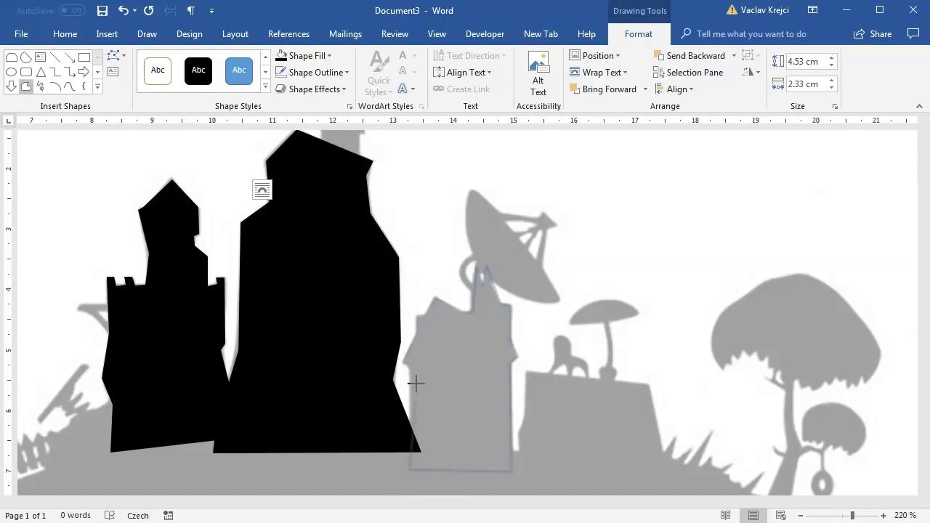
pyautogui.click(405, 367)
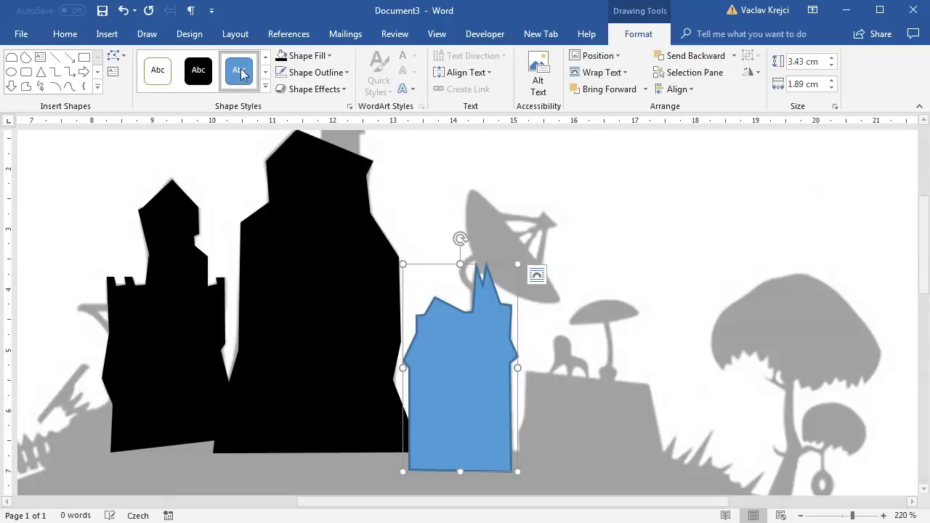
pyautogui.click(282, 59)
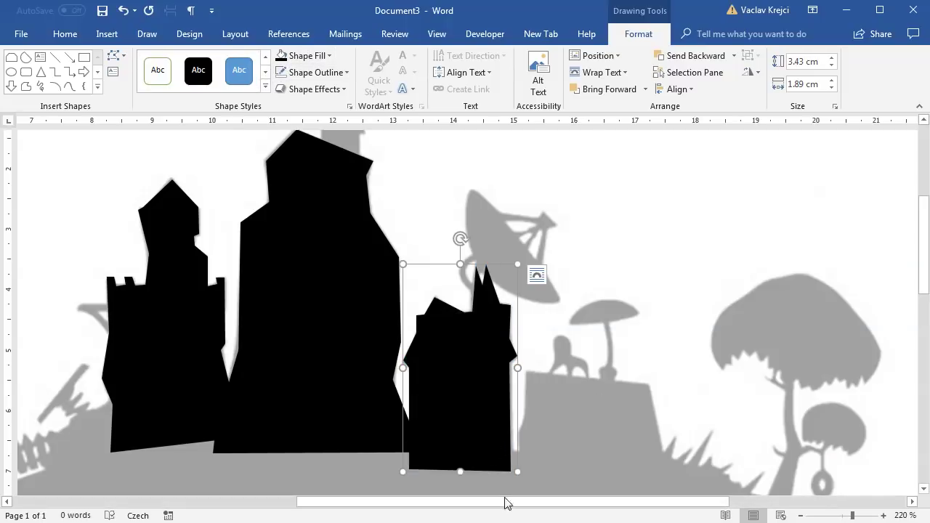
# Step: Trace the flat-topped cliff with its grassy slope right of the buildings as a freeform about 2.9 cm high and 6.1 cm wide, with black fill and outline
pyautogui.moveTo(517, 502); pyautogui.dragTo(554, 502)
pyautogui.moveTo(925, 285); pyautogui.dragTo(925, 304)
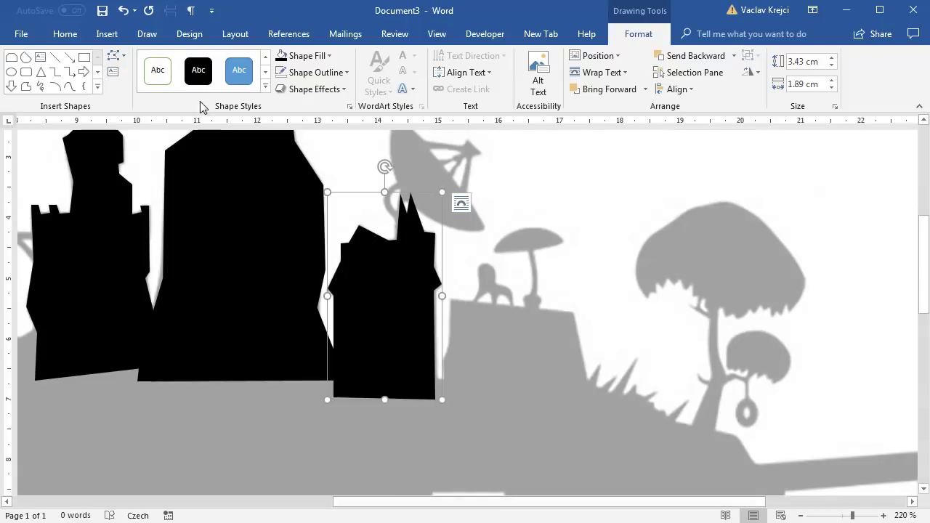
pyautogui.click(25, 86)
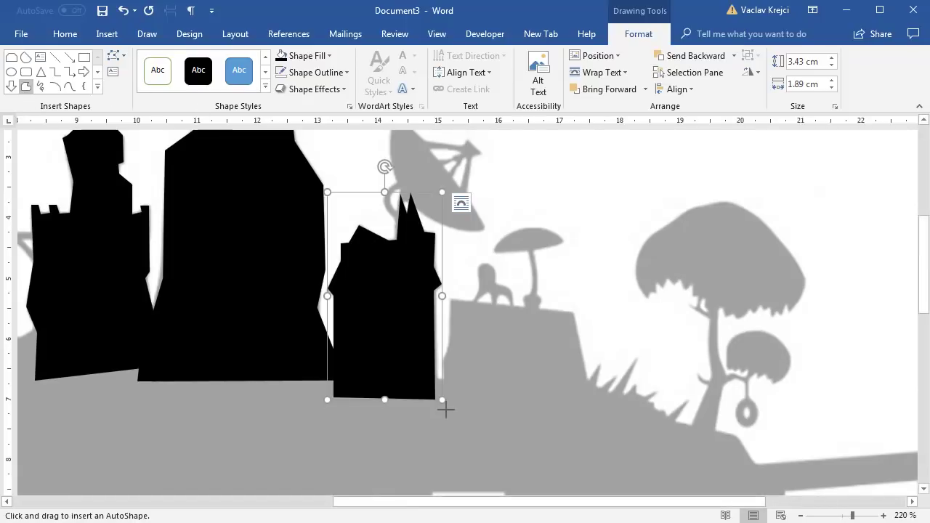
pyautogui.moveTo(413, 381)
pyautogui.mouseDown()
pyautogui.moveTo(446, 378)
pyautogui.moveTo(448, 299)
pyautogui.moveTo(571, 312)
pyautogui.moveTo(585, 377)
pyautogui.moveTo(598, 371)
pyautogui.moveTo(606, 386)
pyautogui.moveTo(635, 355)
pyautogui.moveTo(628, 390)
pyautogui.moveTo(666, 391)
pyautogui.mouseUp()
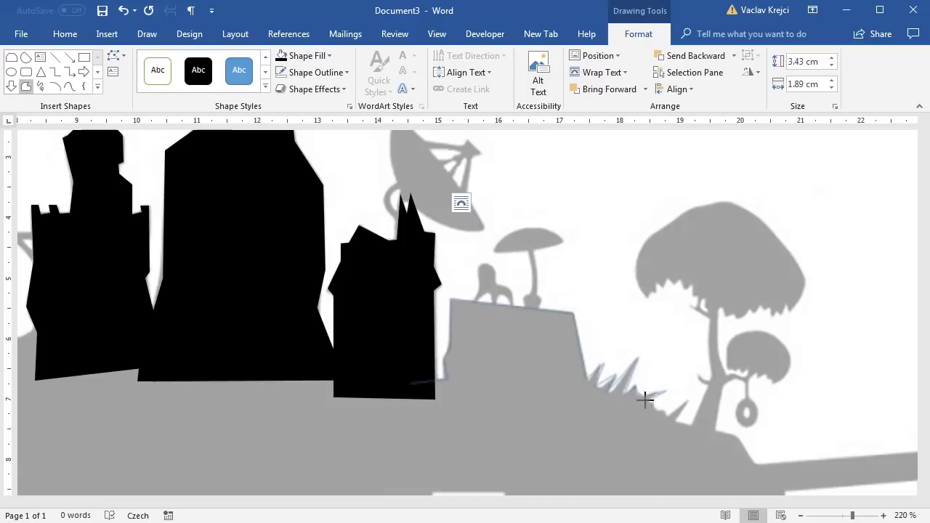
pyautogui.moveTo(669, 415)
pyautogui.mouseDown()
pyautogui.moveTo(685, 401)
pyautogui.moveTo(682, 417)
pyautogui.moveTo(734, 435)
pyautogui.moveTo(759, 470)
pyautogui.mouseUp()
pyautogui.moveTo(586, 451)
pyautogui.mouseDown()
pyautogui.moveTo(402, 443)
pyautogui.moveTo(408, 387)
pyautogui.mouseUp()
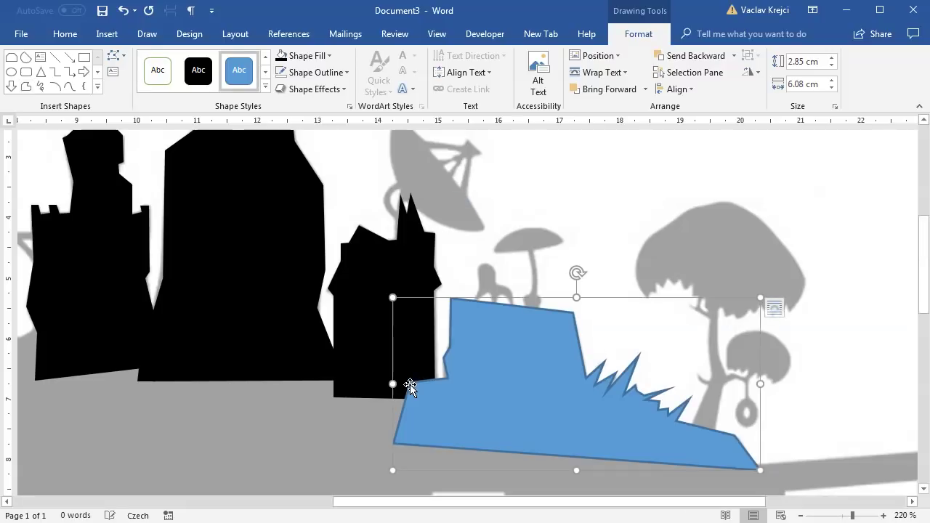
pyautogui.click(278, 59)
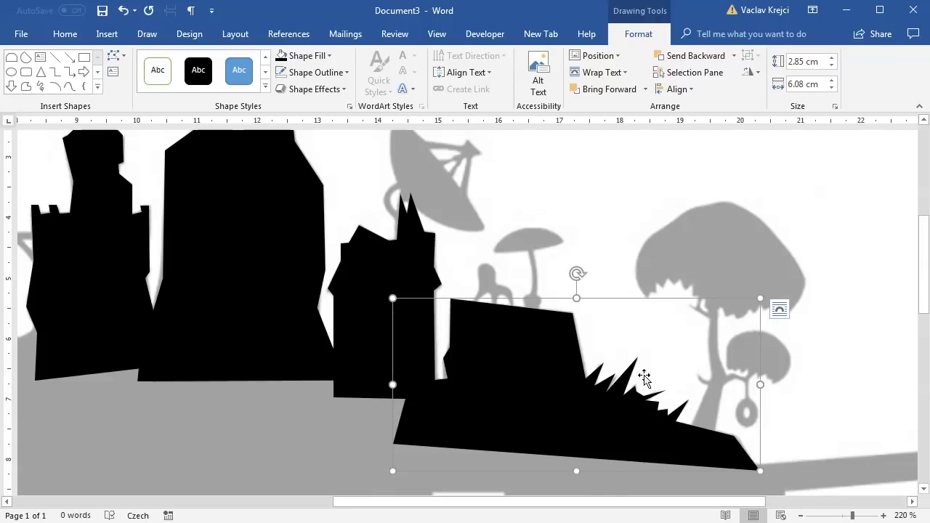
# Step: Trace the hillside sloping down left of the castle as a freeform about 3.3 cm high and 5.7 cm wide, with black fill and outline
pyautogui.moveTo(596, 505); pyautogui.dragTo(571, 504)
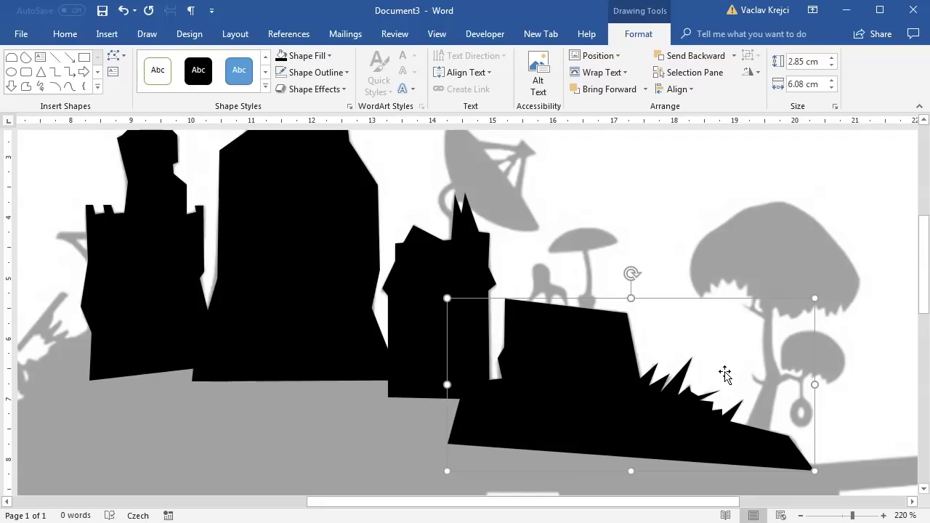
pyautogui.moveTo(659, 506); pyautogui.dragTo(469, 510)
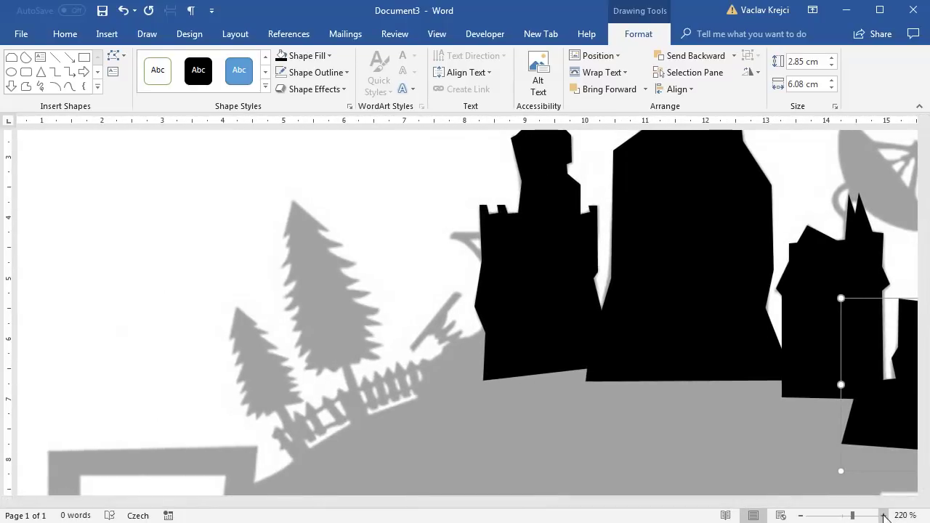
pyautogui.click(883, 515)
pyautogui.click(883, 515)
pyautogui.click(883, 516)
pyautogui.click(883, 516)
pyautogui.click(883, 516)
pyautogui.click(883, 515)
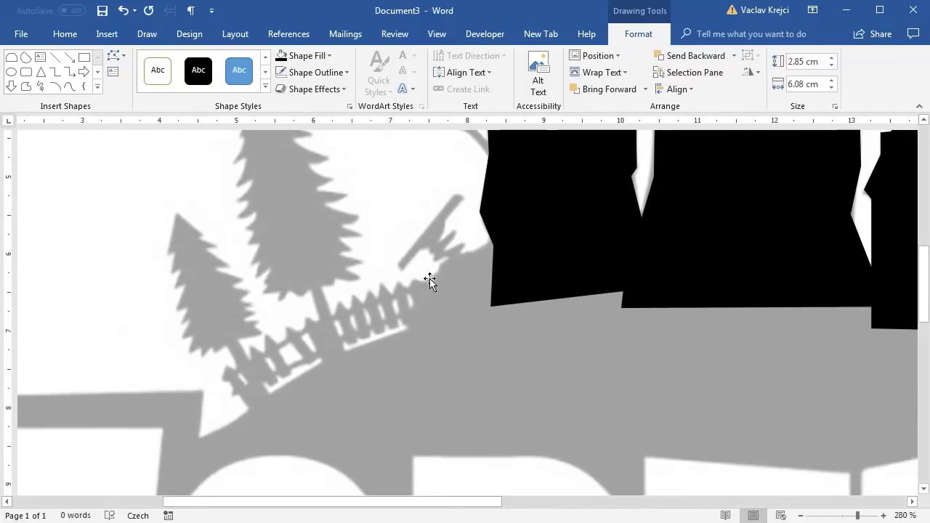
pyautogui.click(26, 86)
pyautogui.click(552, 218)
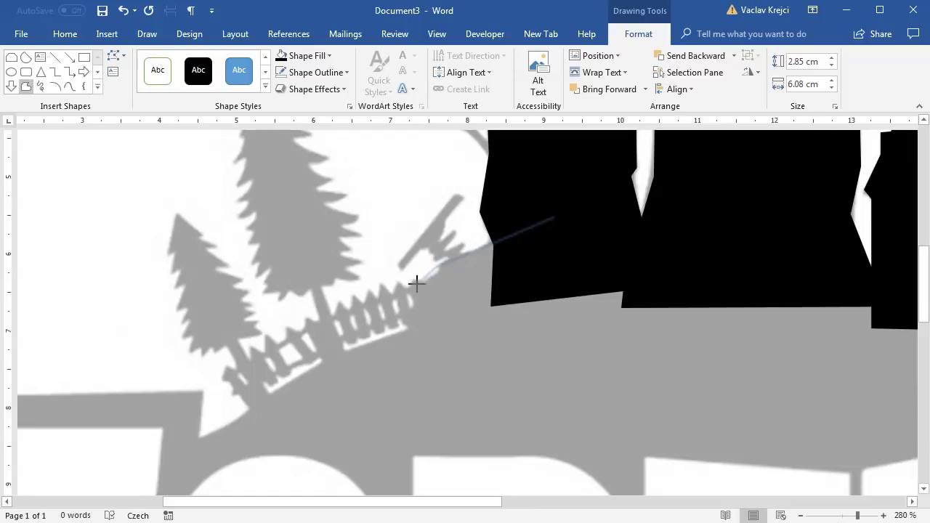
pyautogui.moveTo(356, 351)
pyautogui.mouseDown()
pyautogui.moveTo(315, 361)
pyautogui.moveTo(177, 453)
pyautogui.mouseUp()
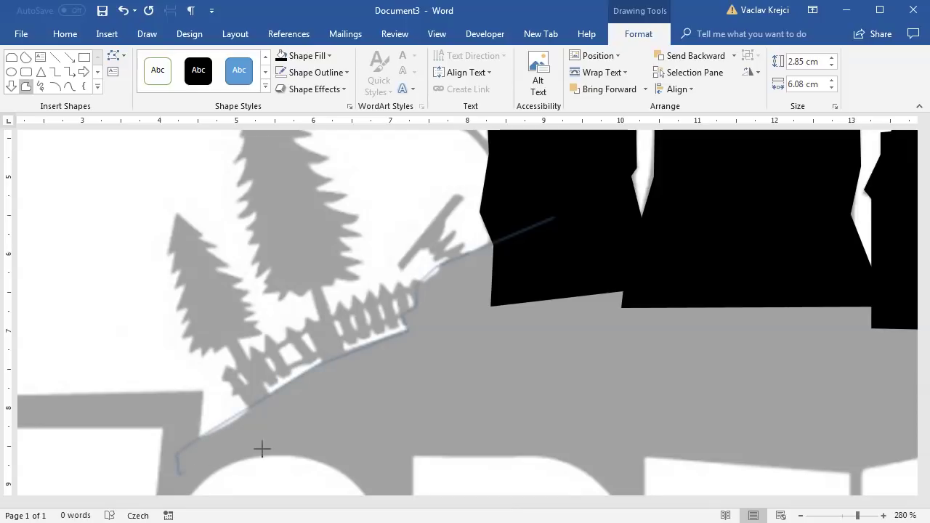
pyautogui.click(398, 404)
pyautogui.click(616, 406)
pyautogui.click(562, 215)
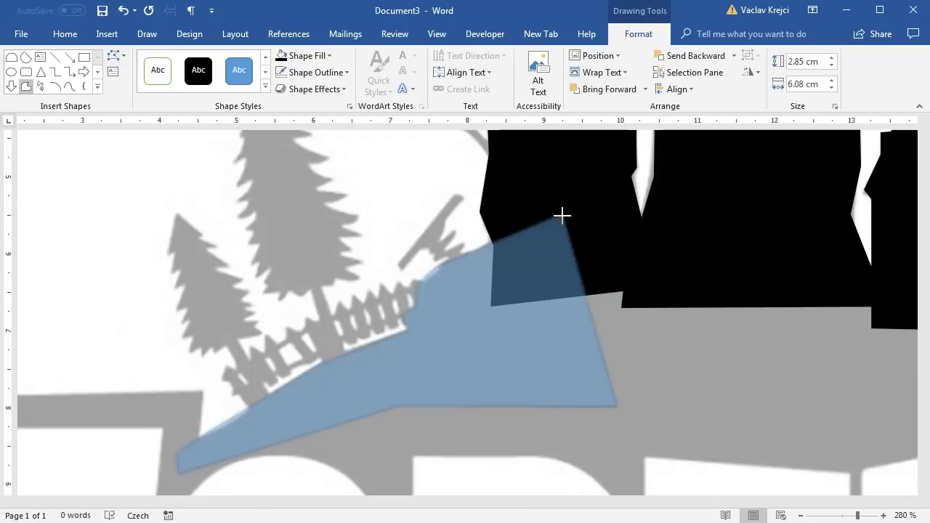
pyautogui.click(282, 58)
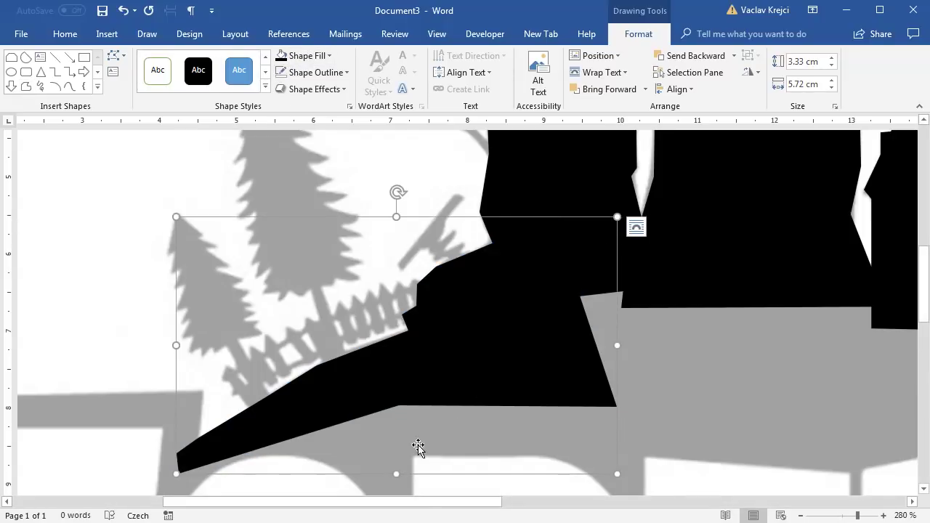
# Step: Trace the jagged crown of the larger pine tree as a freeform about 2.9 cm high and 1.7 cm wide, with black fill and outline
pyautogui.scroll(-1, 348, 405)
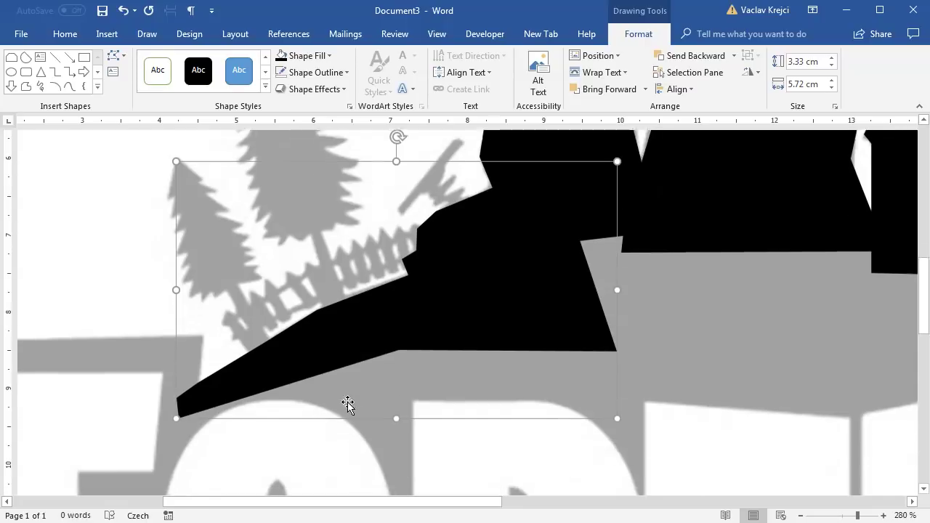
pyautogui.scroll(-1, 348, 405)
pyautogui.moveTo(920, 326); pyautogui.dragTo(924, 285)
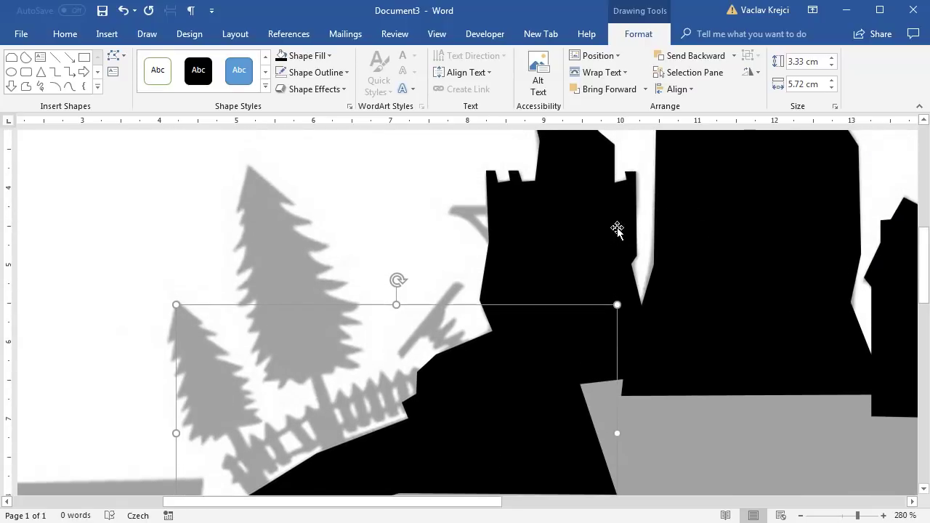
pyautogui.click(27, 87)
pyautogui.moveTo(295, 204)
pyautogui.mouseDown()
pyautogui.moveTo(297, 226)
pyautogui.moveTo(329, 247)
pyautogui.moveTo(327, 269)
pyautogui.moveTo(349, 283)
pyautogui.moveTo(326, 297)
pyautogui.moveTo(354, 300)
pyautogui.moveTo(338, 312)
pyautogui.moveTo(356, 324)
pyautogui.moveTo(350, 335)
pyautogui.mouseUp()
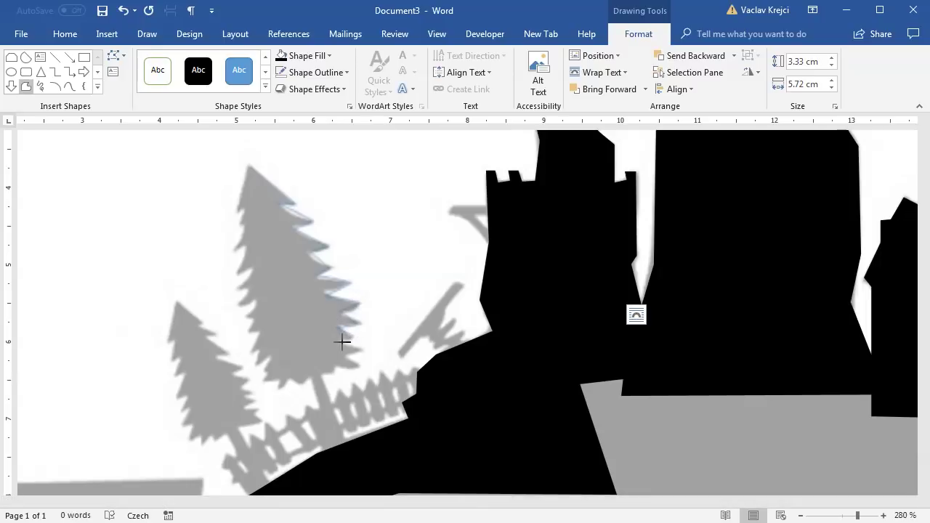
pyautogui.moveTo(364, 367); pyautogui.dragTo(332, 365)
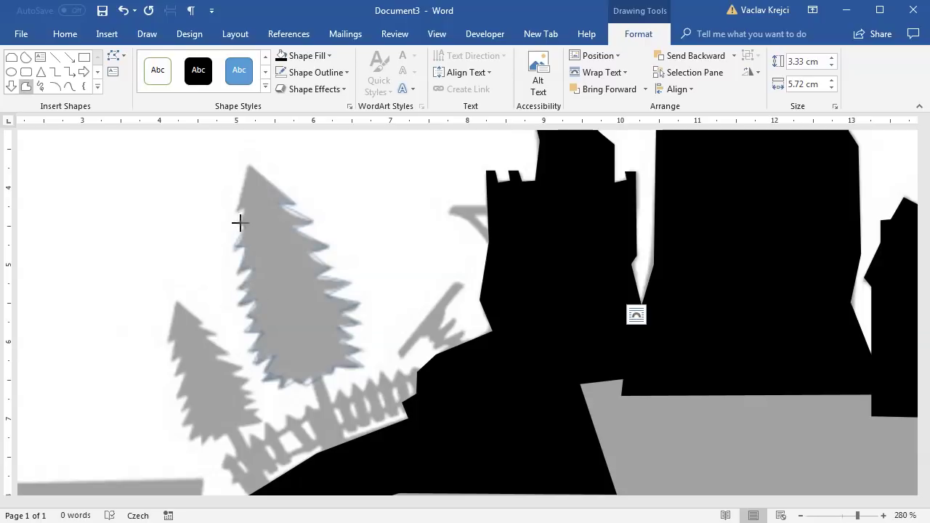
pyautogui.click(248, 168)
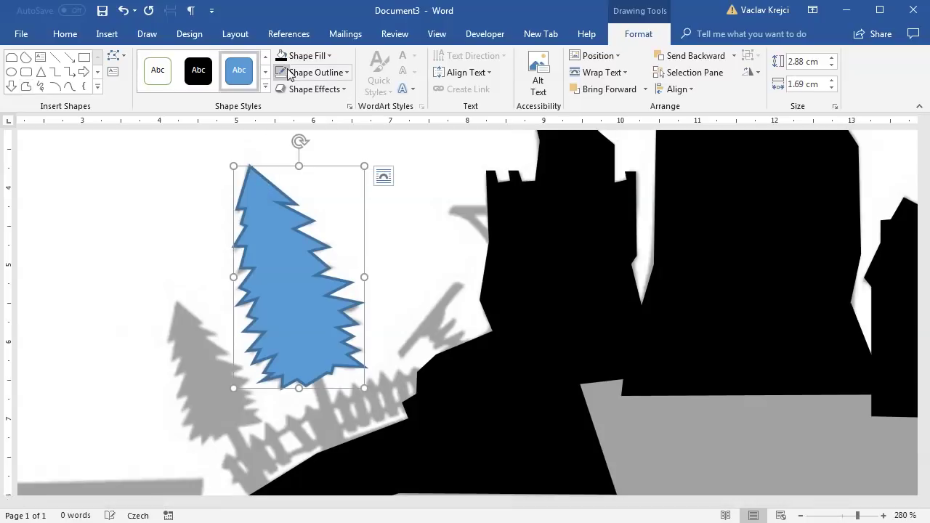
pyautogui.click(283, 72)
pyautogui.click(282, 57)
# Step: Trace the jagged crown of the smaller pine tree as a freeform about 1.9 cm high and 1.1 cm wide, with black fill and outline
pyautogui.click(27, 87)
pyautogui.click(175, 302)
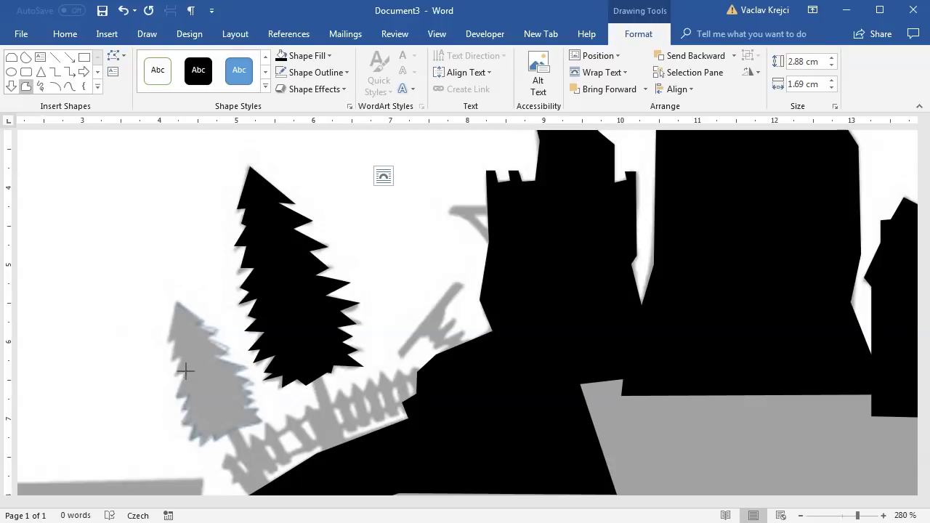
pyautogui.click(175, 302)
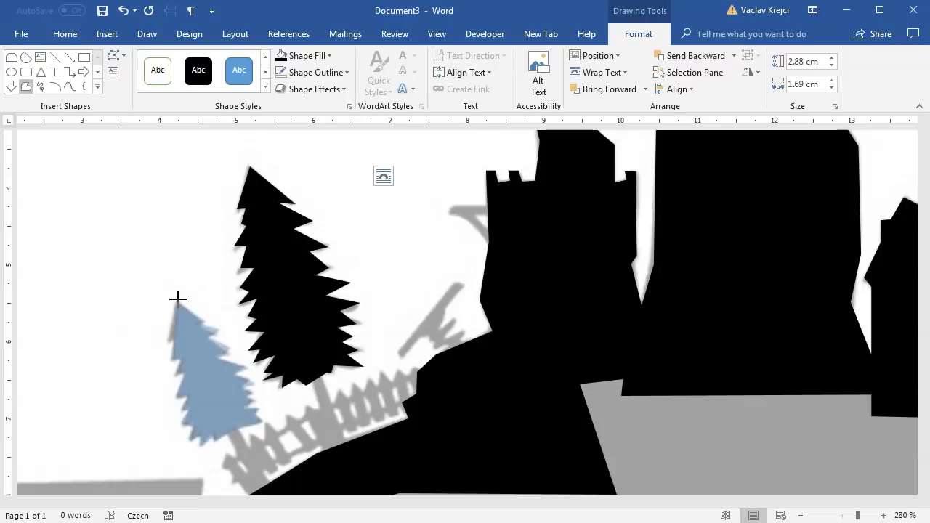
pyautogui.click(280, 71)
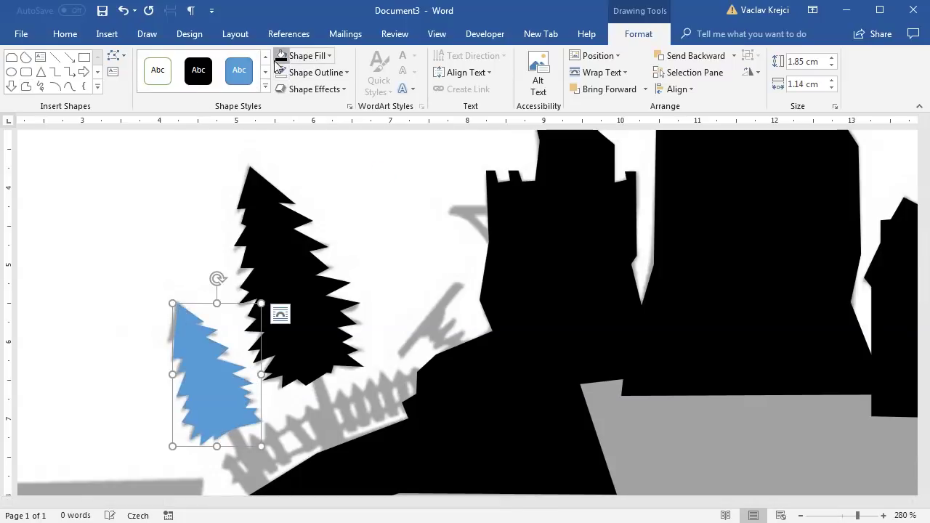
pyautogui.click(280, 56)
# Step: Trace the larger pine's trunk down into the hillside as a freeform about 1.25 cm high and 0.6 cm wide, with black fill and outline
pyautogui.scroll(-1, 438, 324)
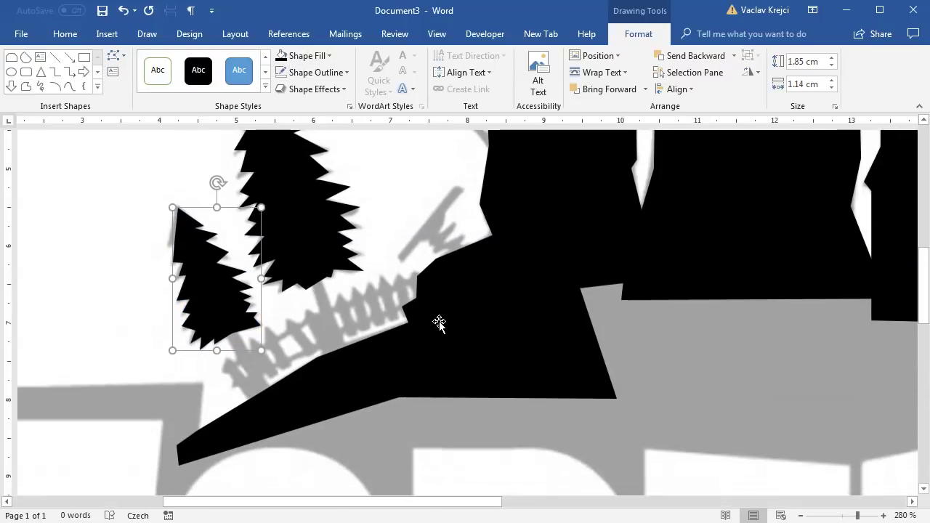
pyautogui.click(26, 88)
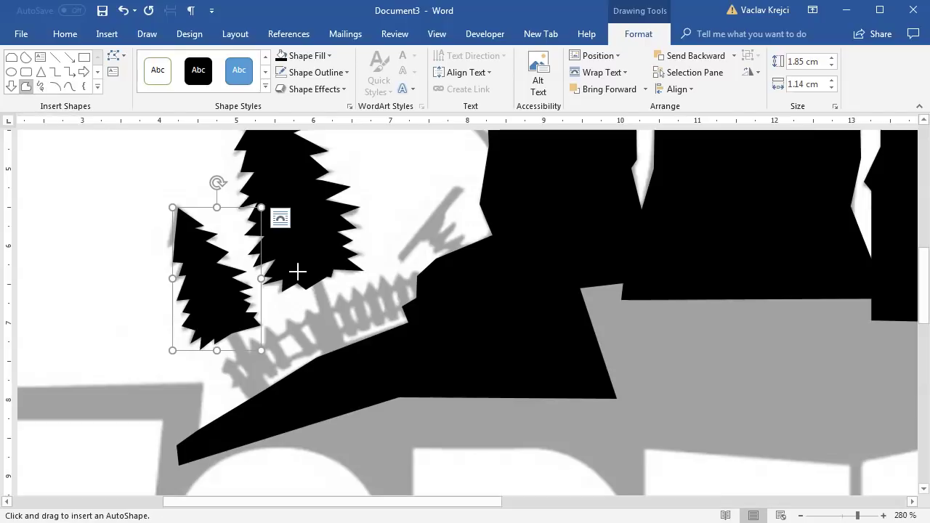
pyautogui.click(308, 280)
pyautogui.click(340, 366)
pyautogui.click(353, 361)
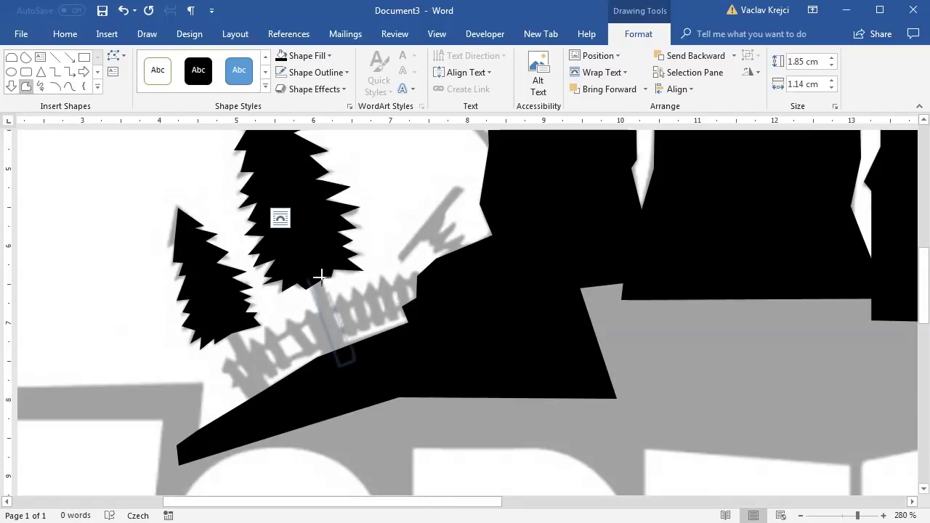
pyautogui.click(319, 269)
pyautogui.click(307, 277)
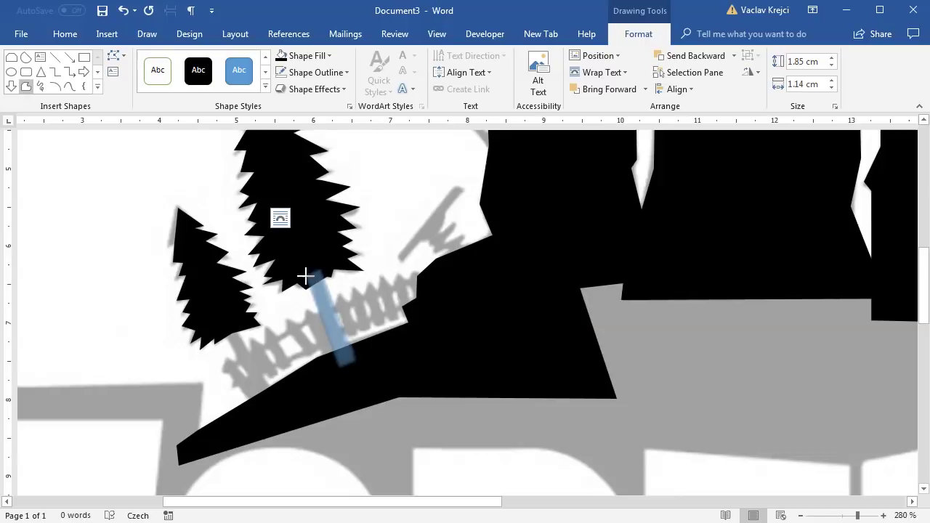
pyautogui.click(282, 72)
pyautogui.click(282, 56)
# Step: Trace the smaller pine's trunk down into the hillside as a freeform about 1.2 cm high and 0.7 cm wide, with black fill and outline
pyautogui.click(26, 88)
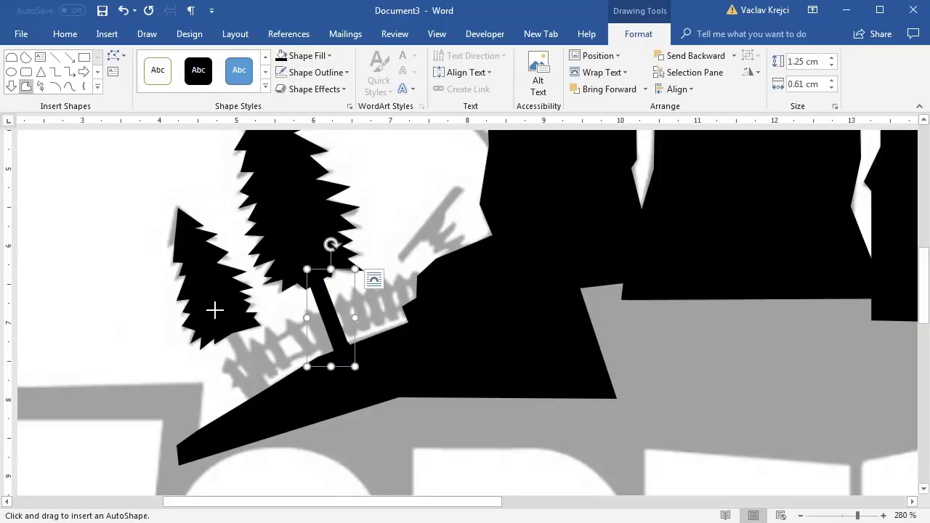
pyautogui.click(233, 315)
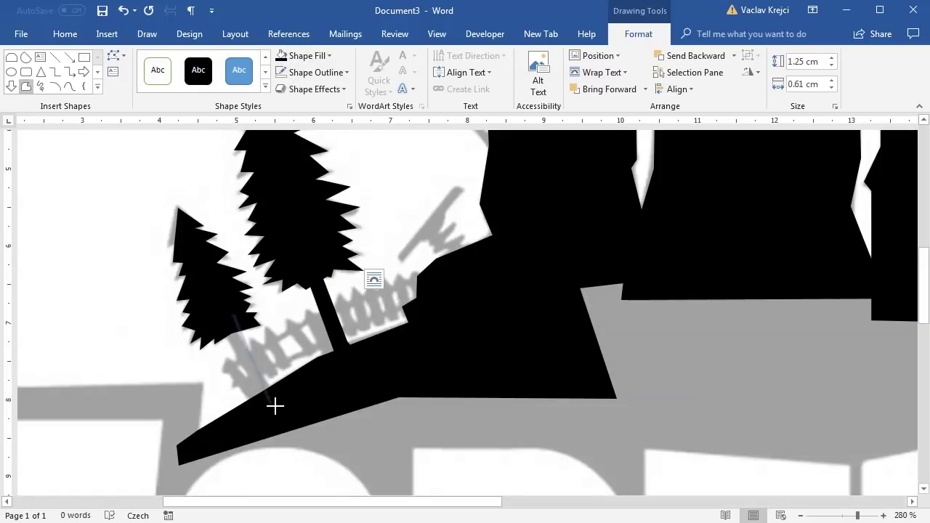
pyautogui.click(231, 315)
pyautogui.click(281, 74)
pyautogui.click(281, 56)
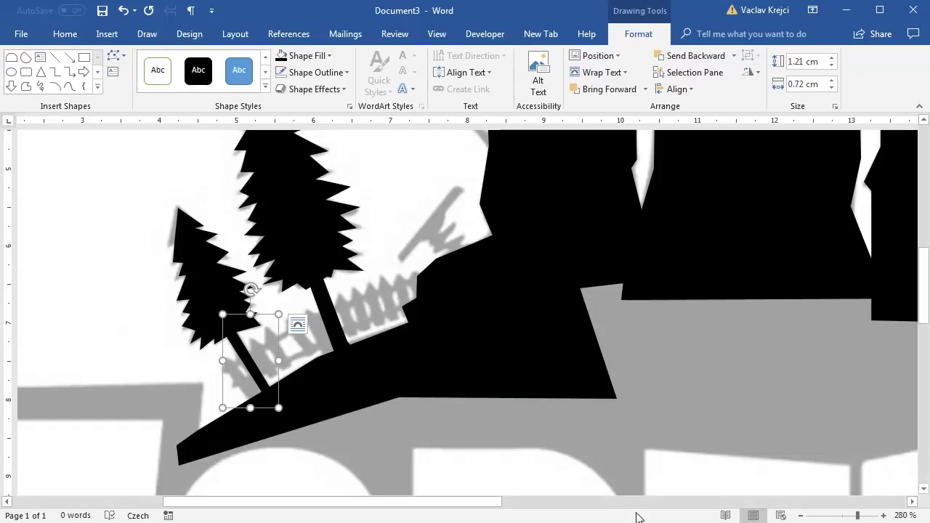
# Step: Add a black snipped-top rectangle about 0.63 cm high and 0.13 cm wide, tilted over the fence picket just right of the smaller pine's trunk
pyautogui.moveTo(861, 518); pyautogui.dragTo(864, 516)
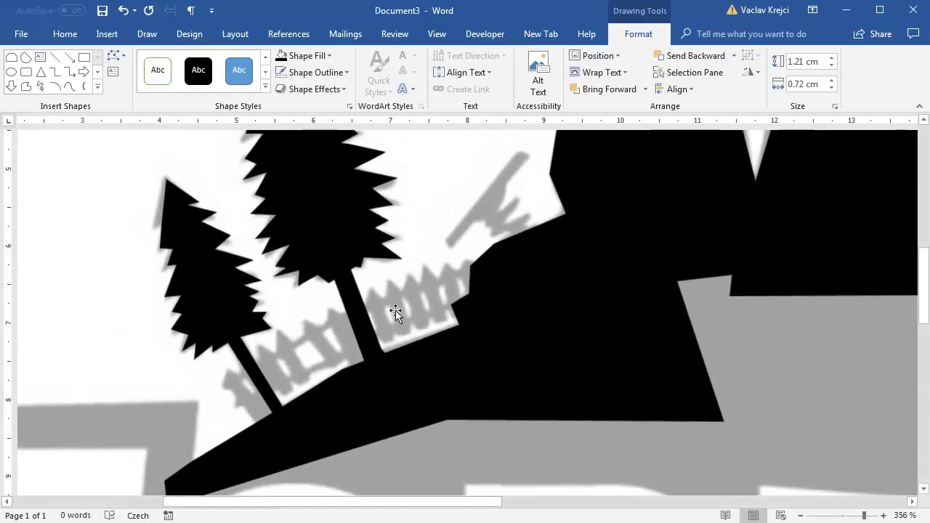
pyautogui.click(98, 86)
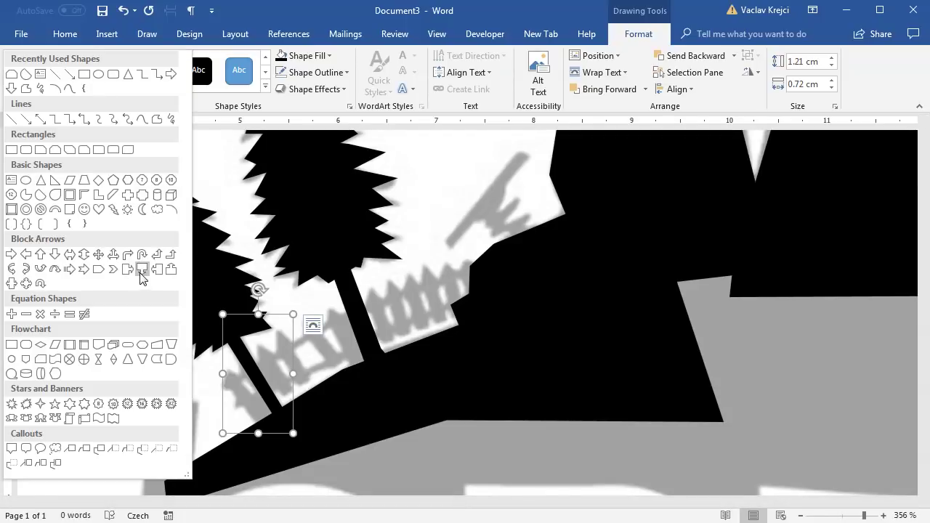
pyautogui.click(55, 150)
pyautogui.moveTo(83, 216); pyautogui.dragTo(131, 320)
pyautogui.moveTo(122, 217); pyautogui.dragTo(106, 217)
pyautogui.moveTo(130, 320); pyautogui.dragTo(306, 372)
pyautogui.click(281, 61)
pyautogui.moveTo(305, 286); pyautogui.dragTo(286, 347)
pyautogui.moveTo(271, 306); pyautogui.dragTo(261, 308)
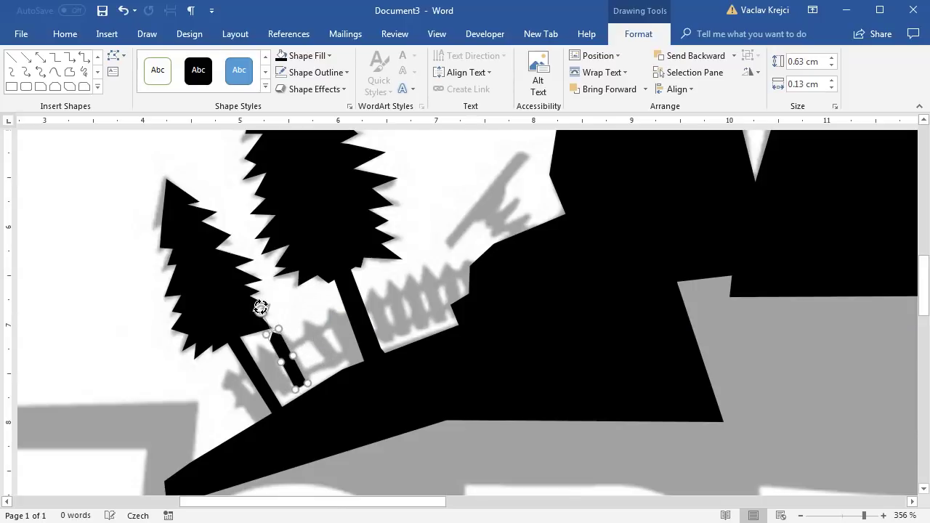
# Step: Copy the black picket over the remaining fence pickets between the pines and the hill, adjusting each copy's size and tilt to the reference
pyautogui.moveTo(294, 377); pyautogui.dragTo(371, 308)
pyautogui.hotkey('ctrl', 'v')
pyautogui.hotkey('ctrl', 'v')
pyautogui.hotkey('ctrl', 'v')
pyautogui.moveTo(402, 407); pyautogui.dragTo(394, 390)
pyautogui.moveTo(383, 327); pyautogui.dragTo(372, 272)
pyautogui.moveTo(404, 338); pyautogui.dragTo(404, 339)
pyautogui.moveTo(360, 270); pyautogui.dragTo(364, 265)
pyautogui.keyDown('ctrl'); pyautogui.moveTo(389, 299); pyautogui.dragTo(433, 282); pyautogui.keyUp('ctrl')
pyautogui.hotkey('ctrl', 'v')
pyautogui.moveTo(483, 332); pyautogui.dragTo(273, 422)
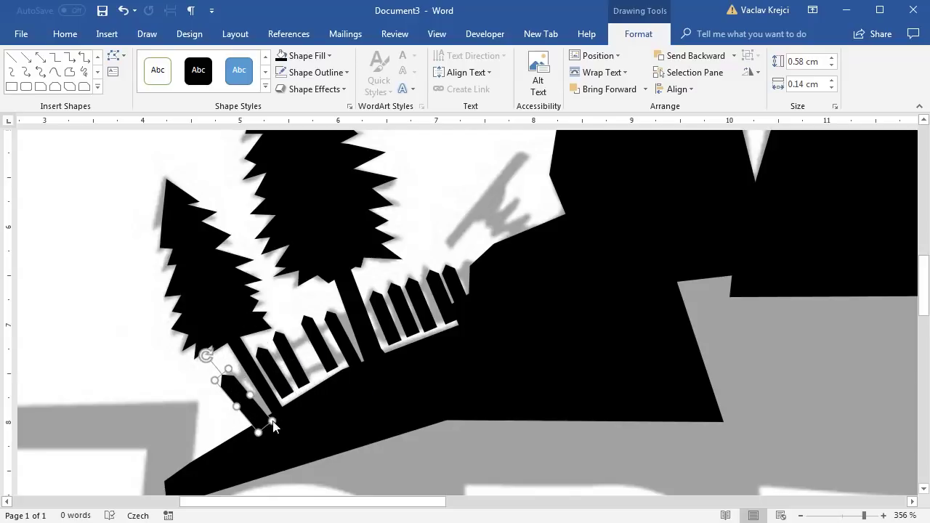
# Step: Draw the fence's upper and lower rails across the pickets as one open freeform about 1.5 cm high and 2.7 cm wide
pyautogui.click(71, 74)
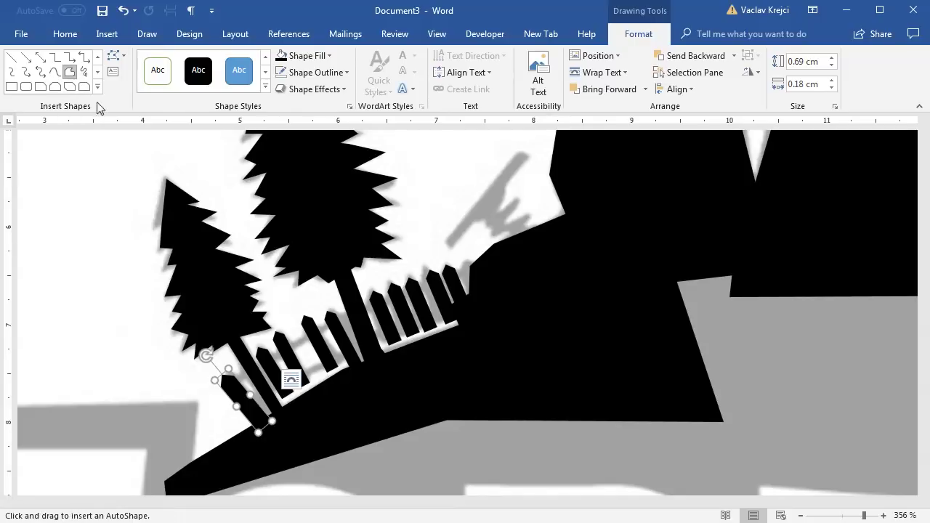
pyautogui.click(231, 383)
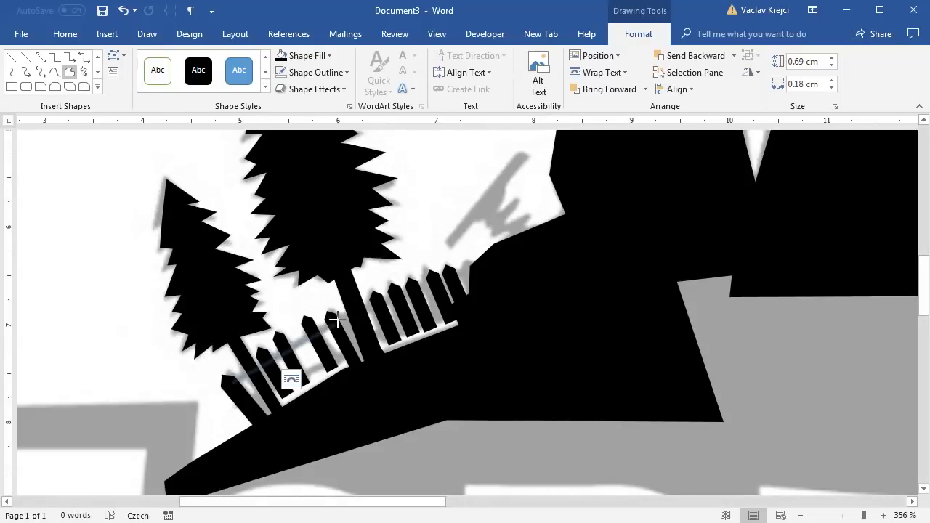
pyautogui.click(497, 263)
pyautogui.click(500, 301)
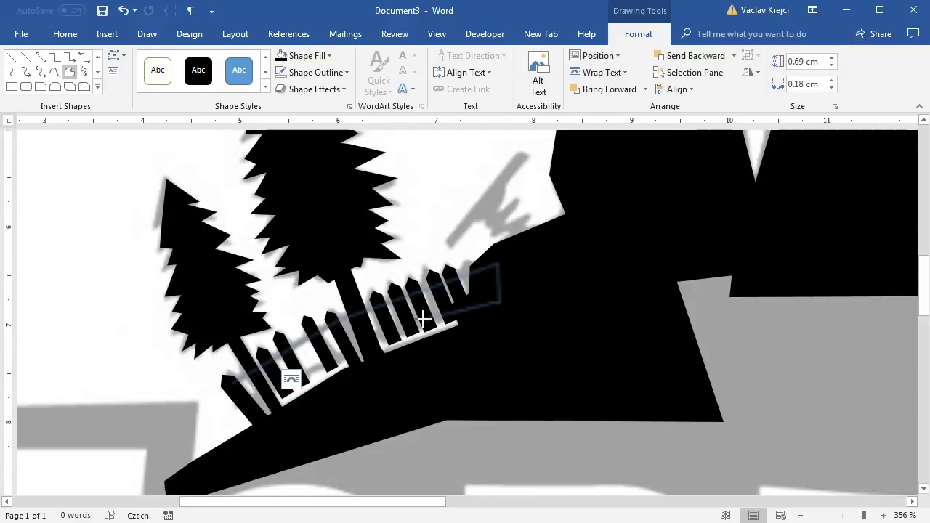
pyautogui.doubleClick(250, 409)
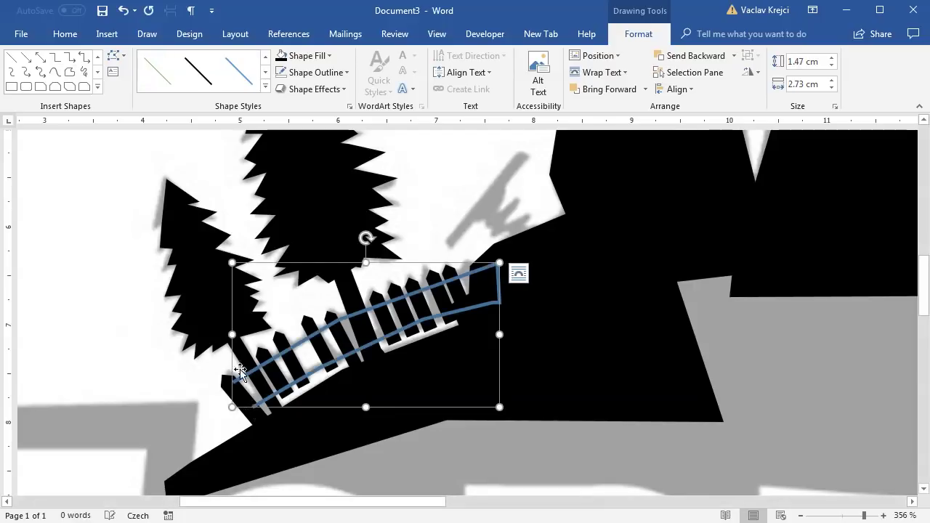
# Step: Give the fence rails' open freeform a black outline with a 2¼ pt weight
pyautogui.click(312, 76)
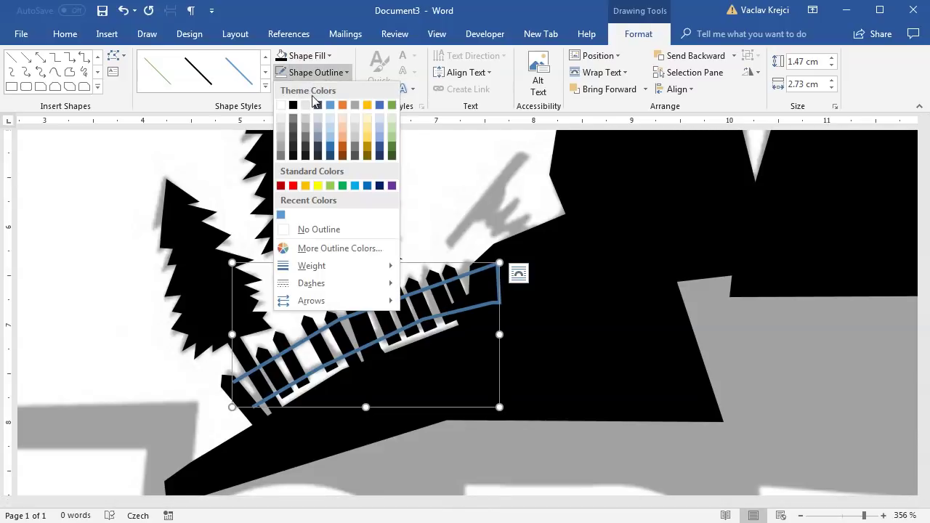
pyautogui.click(292, 103)
pyautogui.click(314, 73)
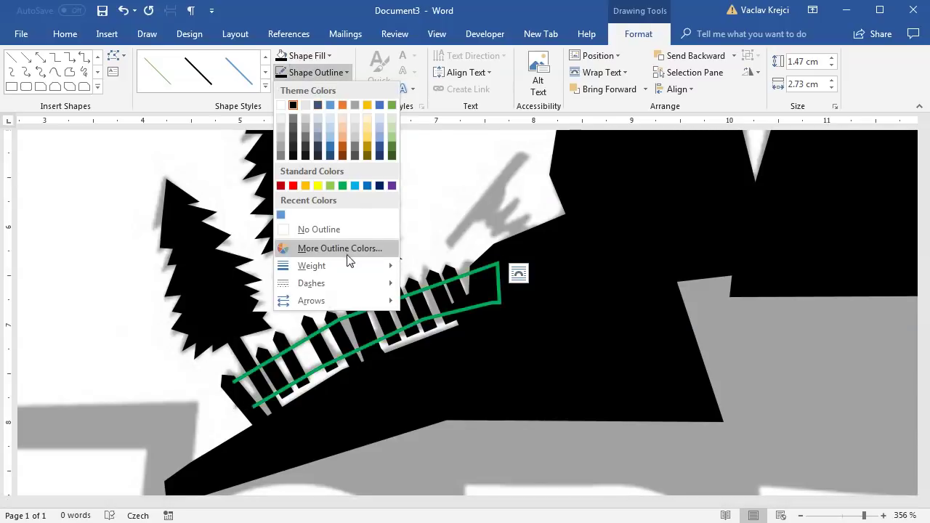
pyautogui.moveTo(346, 265)
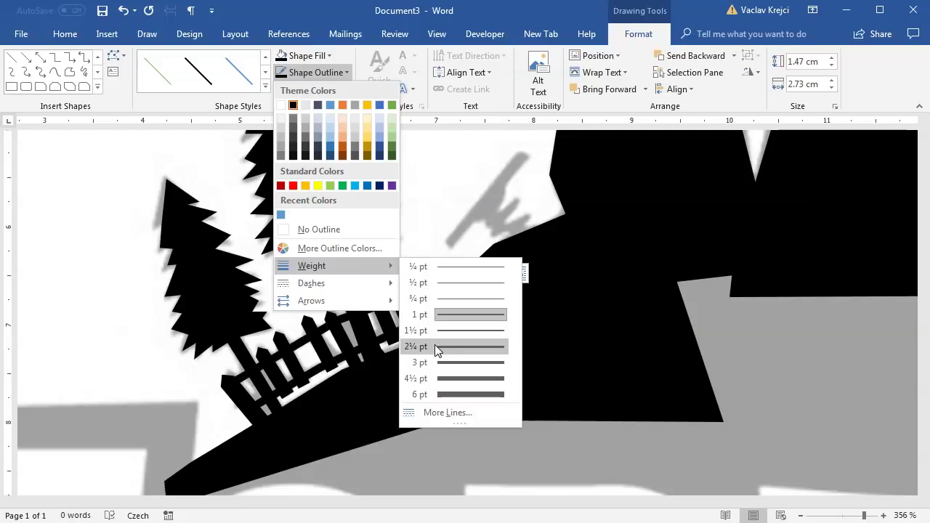
pyautogui.click(434, 344)
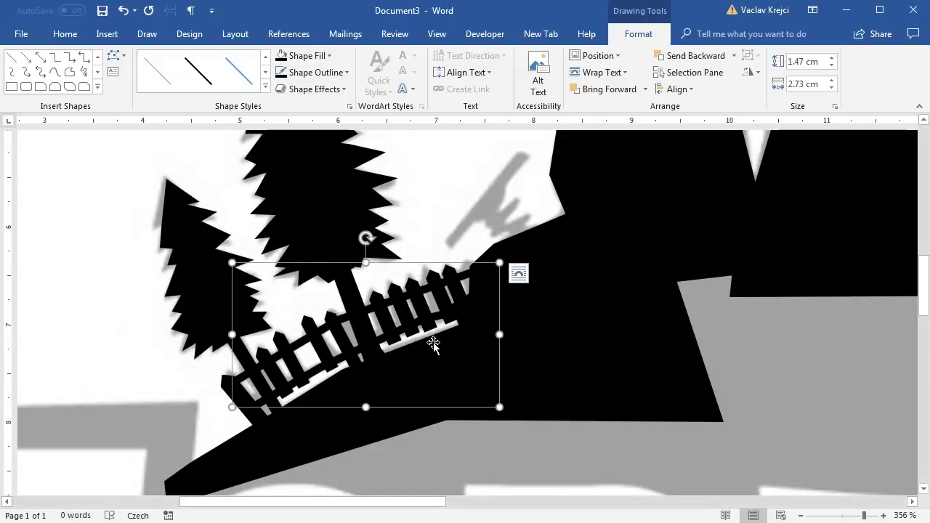
# Step: Trace the zigzag strokes above the hill as an open freeform about 0.49 cm high and 0.67 cm wide, with a black 2¼ pt outline
pyautogui.moveTo(433, 502); pyautogui.dragTo(453, 505)
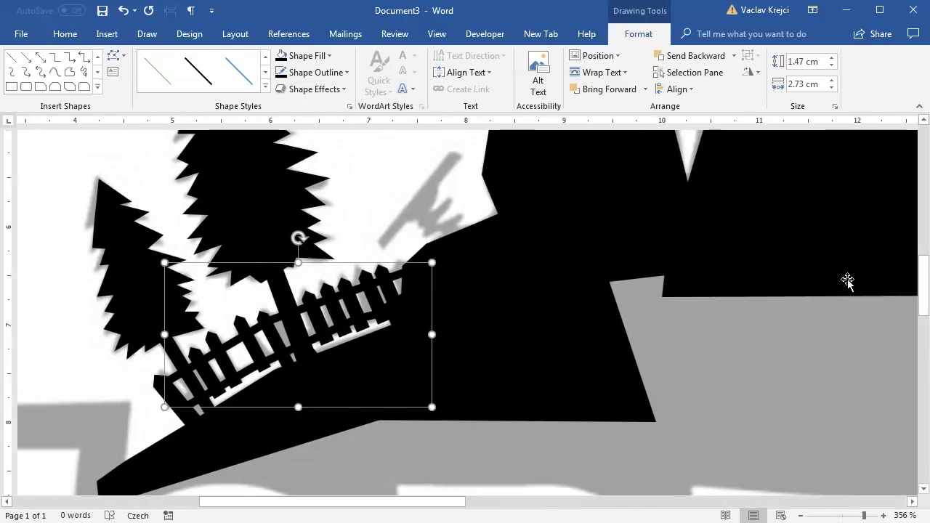
pyautogui.scroll(2, 914, 300)
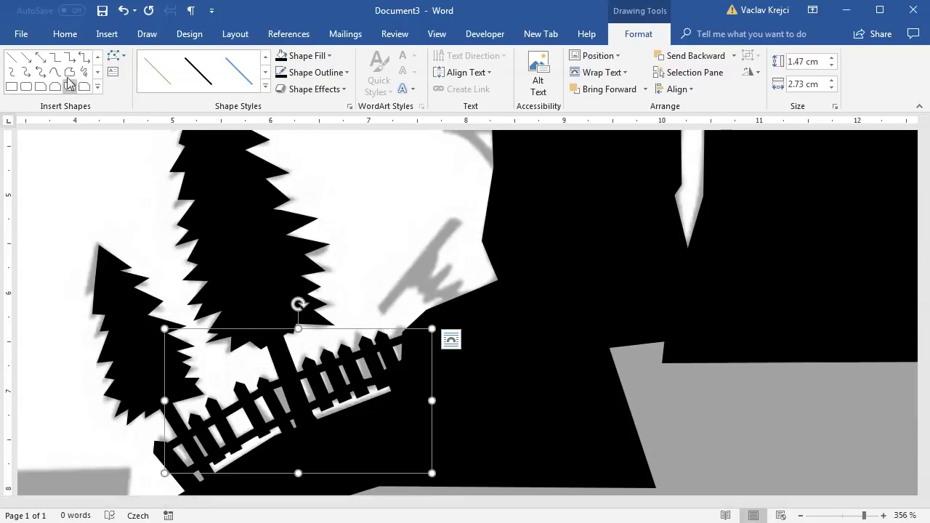
pyautogui.click(69, 73)
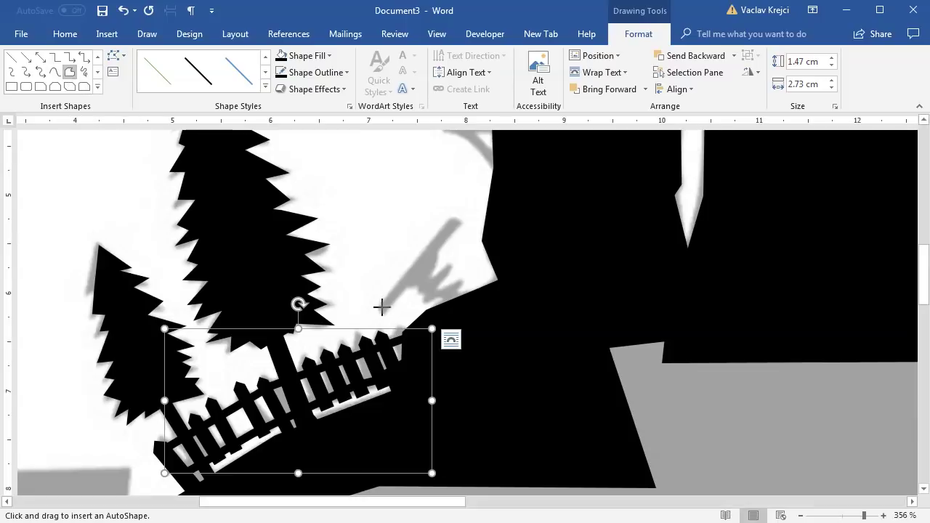
pyautogui.click(409, 282)
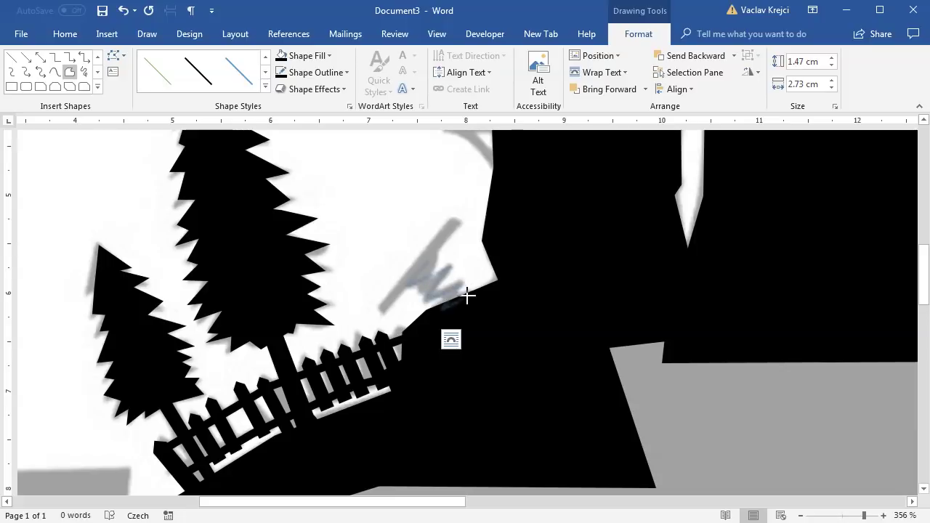
pyautogui.doubleClick(470, 294)
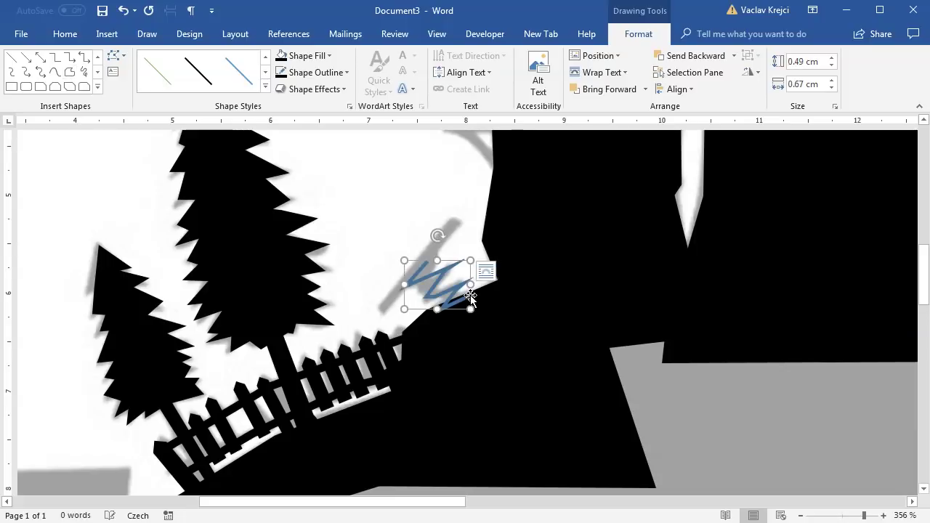
pyautogui.click(284, 75)
pyautogui.moveTo(386, 266)
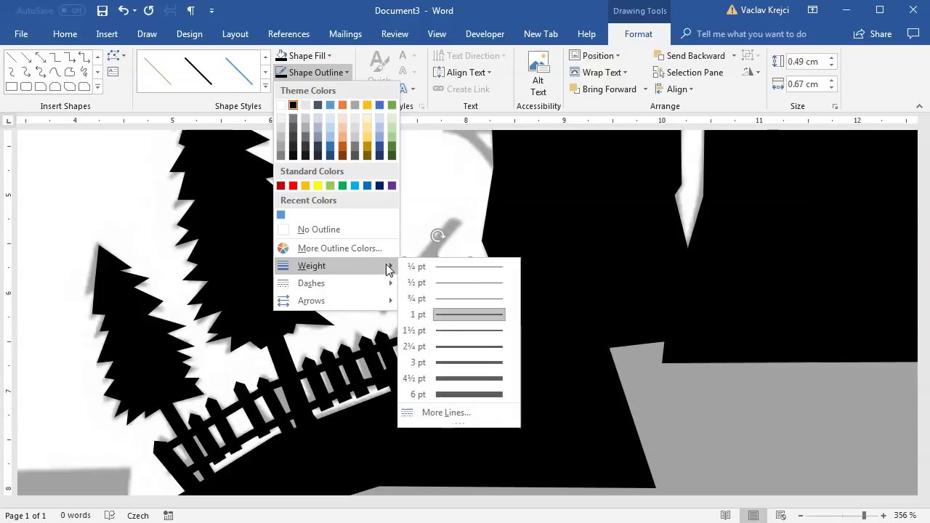
pyautogui.click(448, 348)
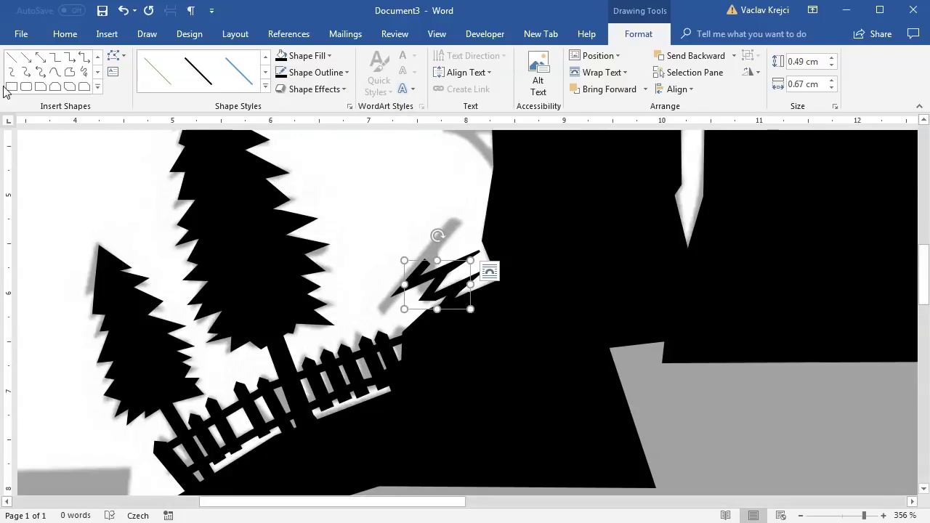
# Step: Draw a straight line about 0.9 cm high and 0.76 cm wide along the slanted stroke beside the zigzag, with a black 3 pt outline
pyautogui.click(13, 58)
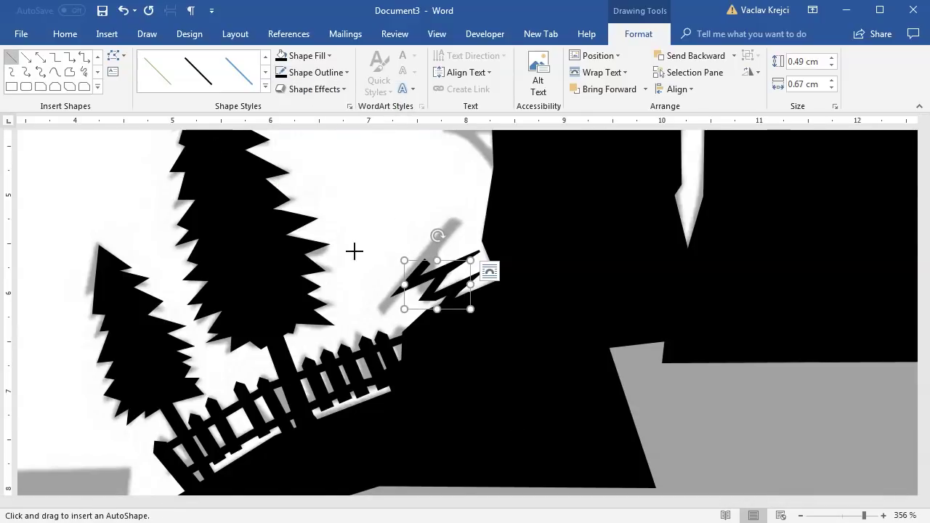
pyautogui.moveTo(455, 222); pyautogui.dragTo(381, 309)
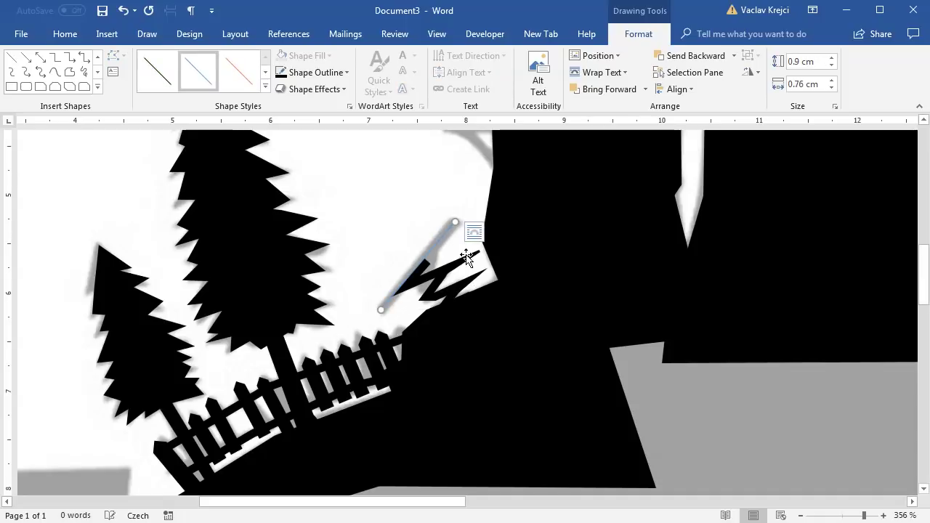
pyautogui.click(313, 72)
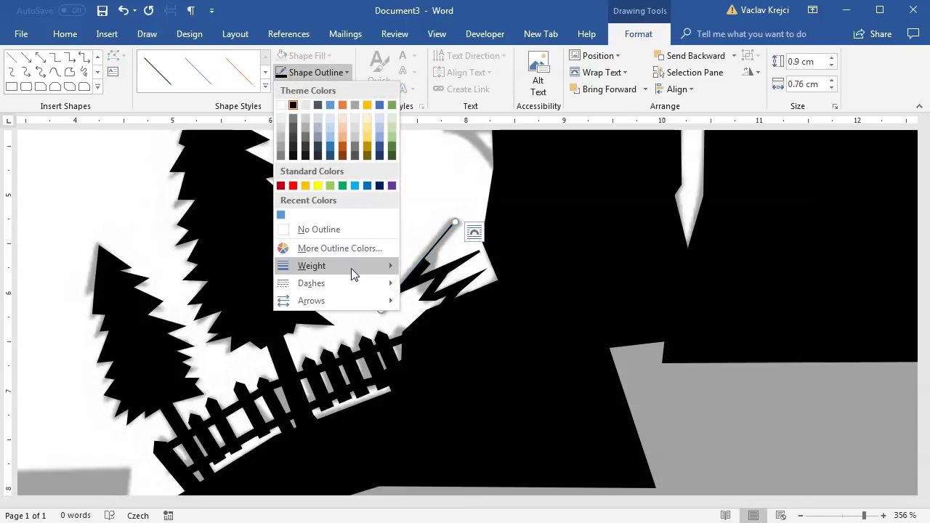
pyautogui.moveTo(351, 269)
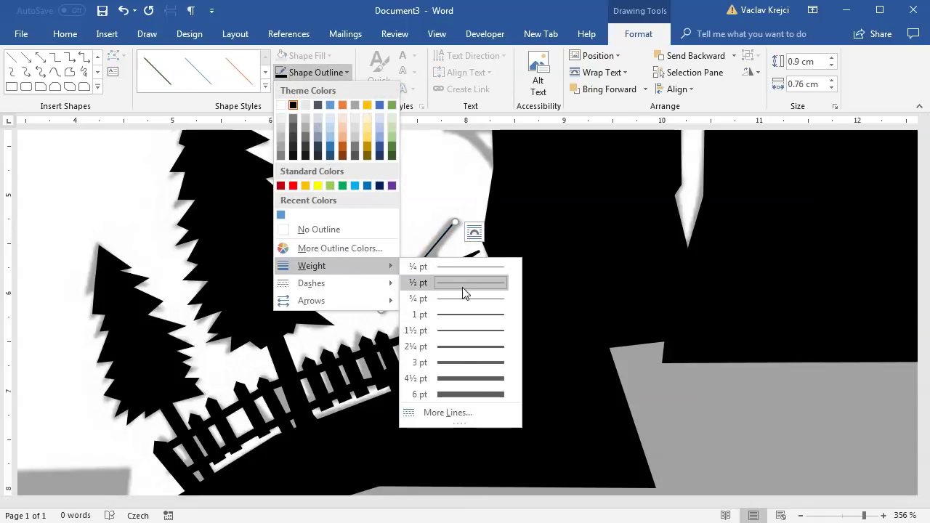
pyautogui.click(457, 361)
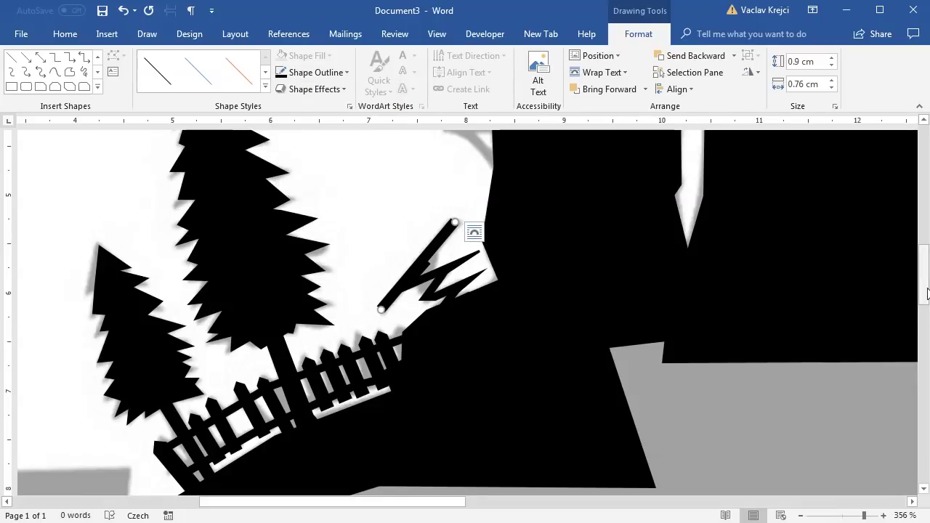
# Step: Trace the triangular bracket on the tower's outer wall as an open freeform about 0.55 cm high and 0.62 cm wide, with a black 2¼ pt outline
pyautogui.scroll(3, 572, 234)
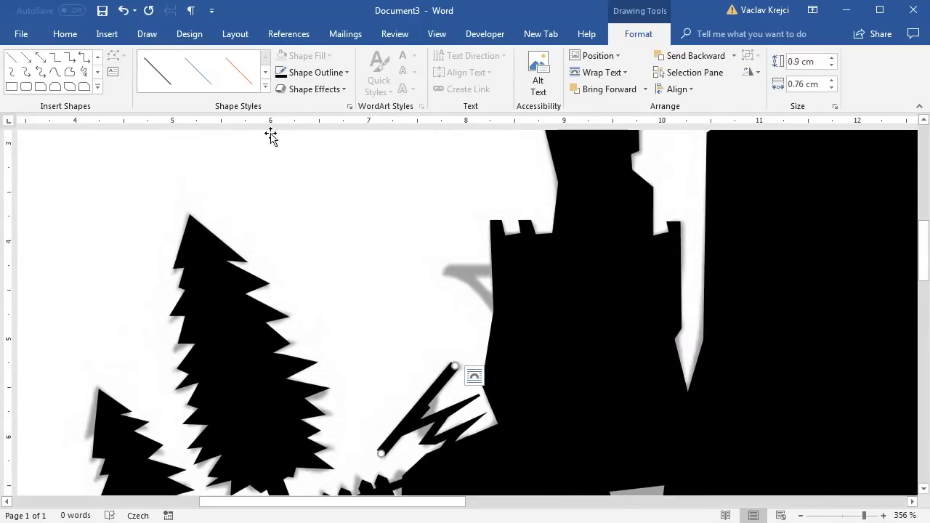
pyautogui.click(69, 71)
pyautogui.moveTo(500, 266)
pyautogui.mouseDown()
pyautogui.moveTo(453, 268)
pyautogui.moveTo(511, 320)
pyautogui.mouseUp()
pyautogui.doubleClick(511, 320)
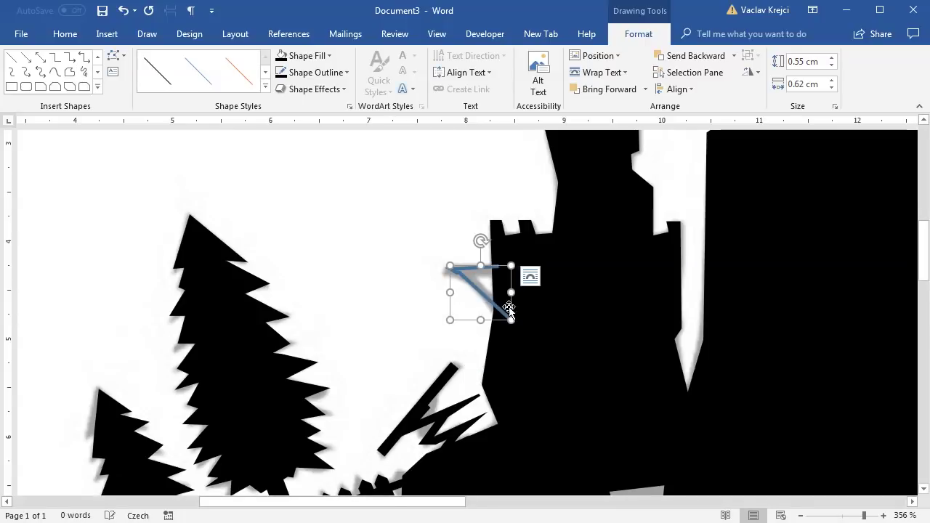
pyautogui.click(312, 72)
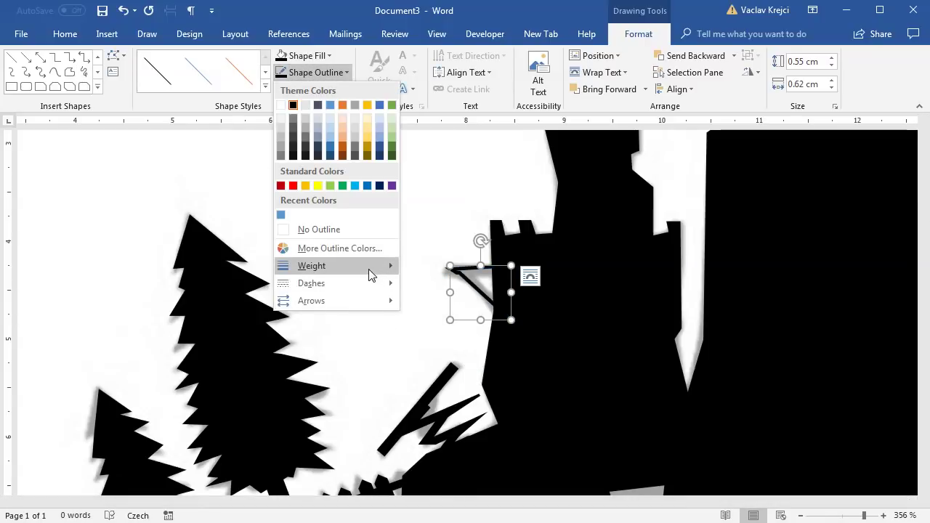
pyautogui.moveTo(373, 266)
pyautogui.click(440, 347)
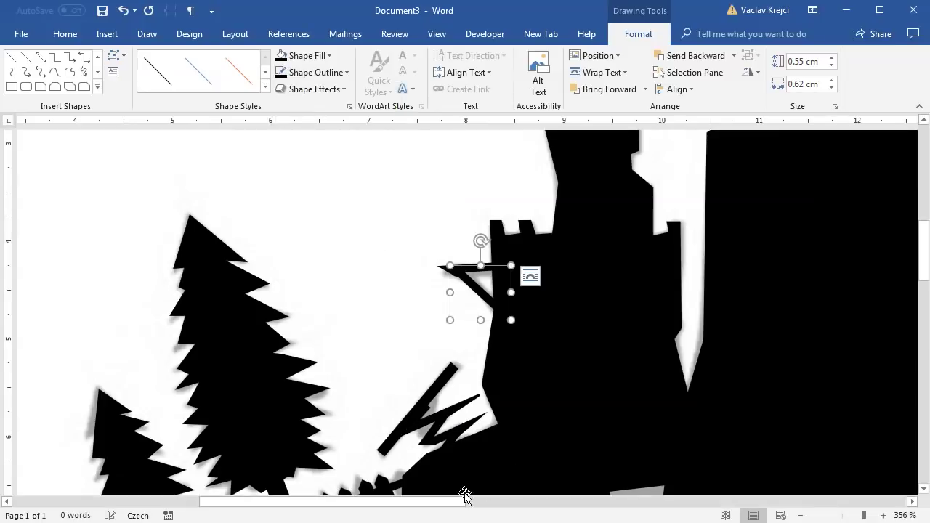
# Step: Trace the rooftop turret and its spire as a closed freeform about 1.66 cm high and 0.76 cm wide, with black fill and no outline
pyautogui.moveTo(458, 507); pyautogui.dragTo(513, 508)
pyautogui.moveTo(923, 239); pyautogui.dragTo(924, 207)
pyautogui.moveTo(453, 506); pyautogui.dragTo(521, 507)
pyautogui.scroll(3, 540, 254)
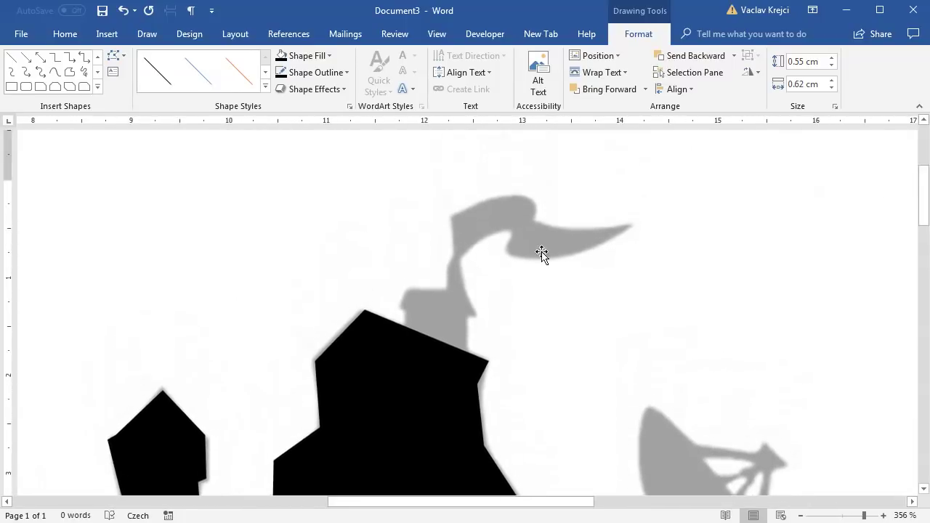
pyautogui.click(69, 71)
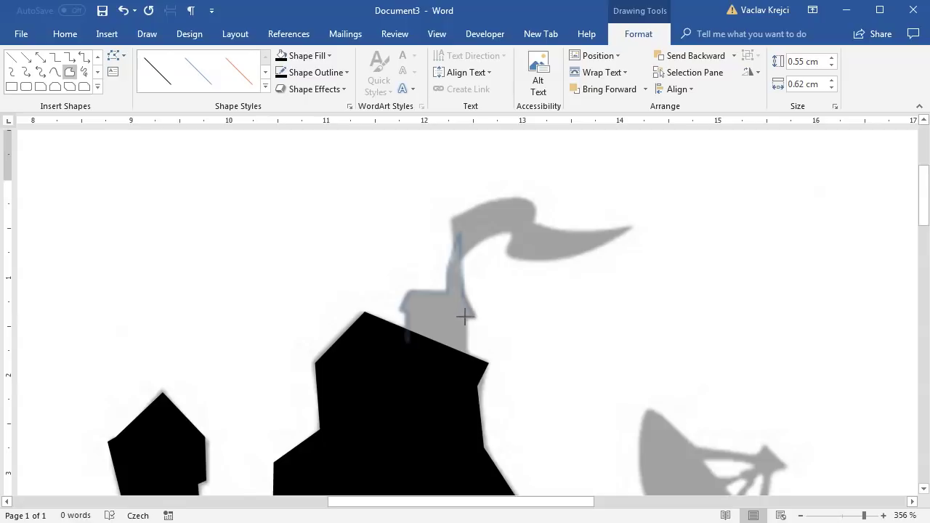
pyautogui.click(461, 392)
pyautogui.click(401, 359)
pyautogui.click(409, 332)
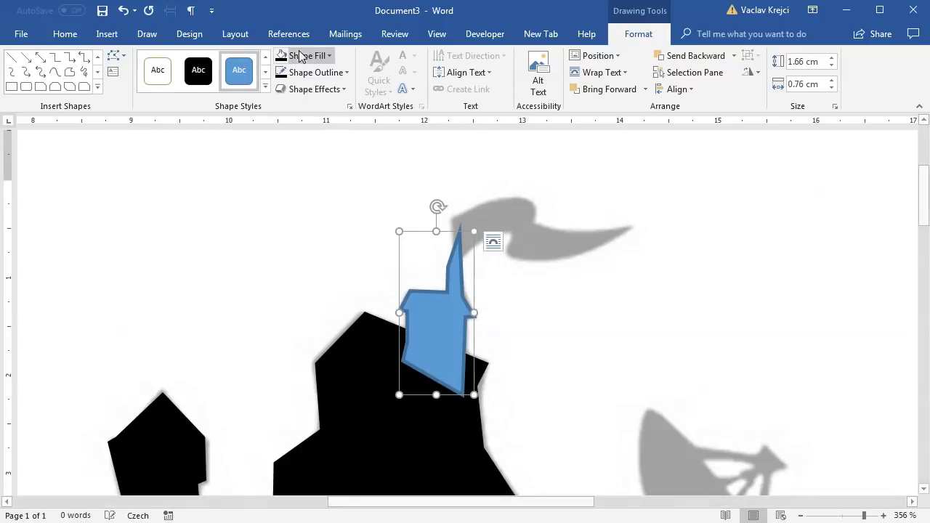
pyautogui.click(298, 73)
pyautogui.click(305, 228)
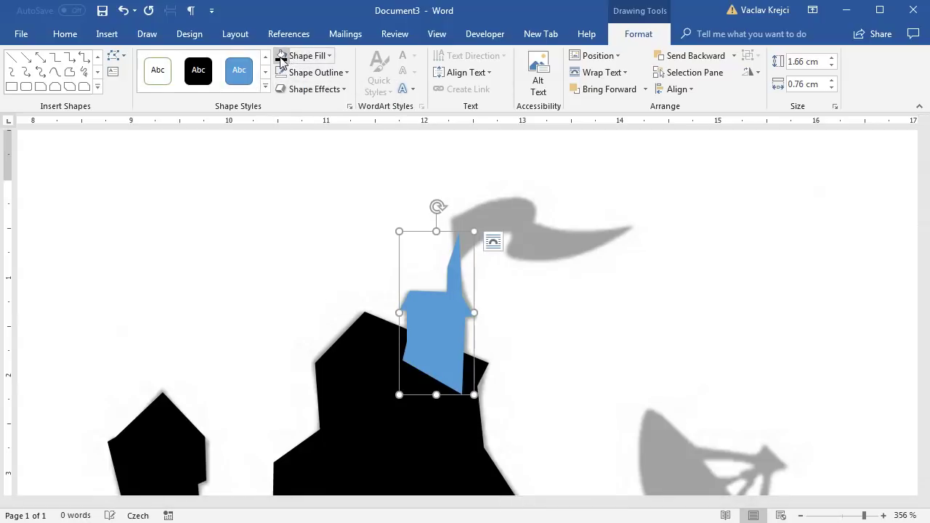
pyautogui.click(280, 60)
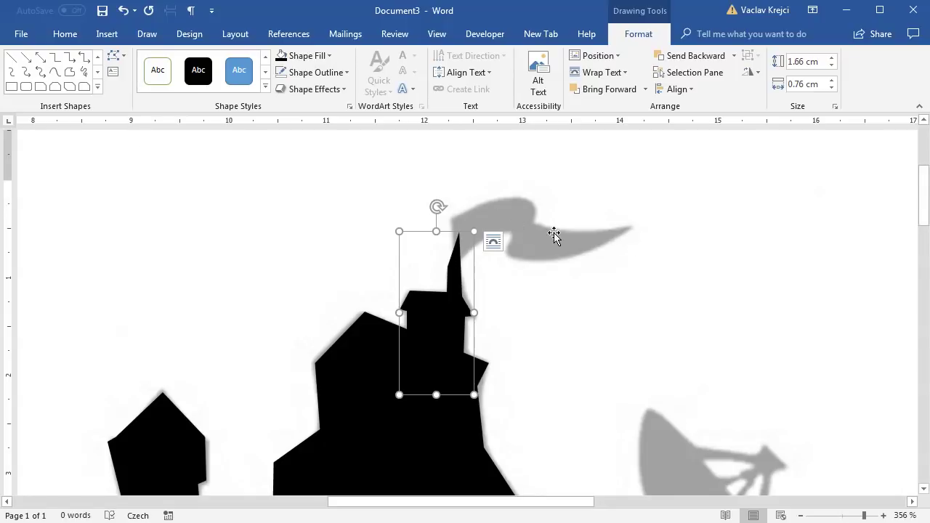
# Step: Trace the waving flag at the spire's tip as a closed curve about 0.75 cm high and 1.89 cm wide
pyautogui.click(55, 73)
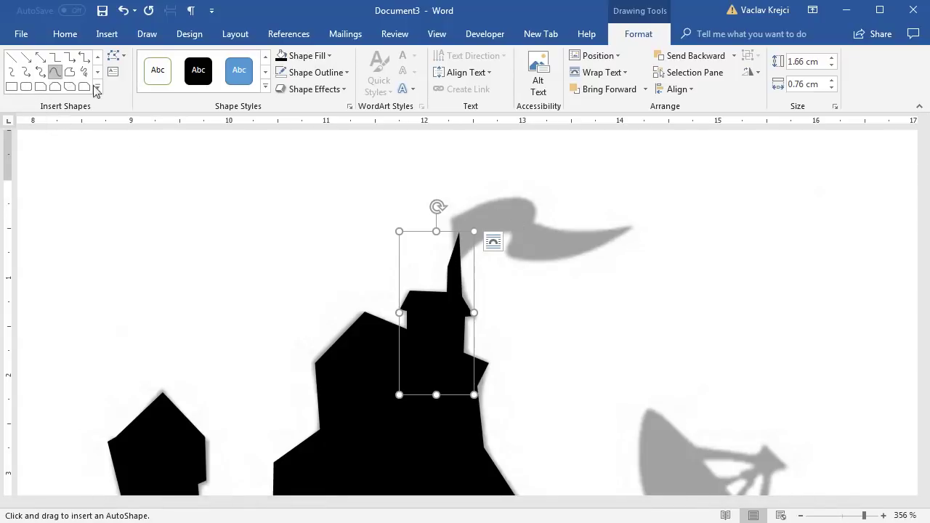
pyautogui.click(451, 218)
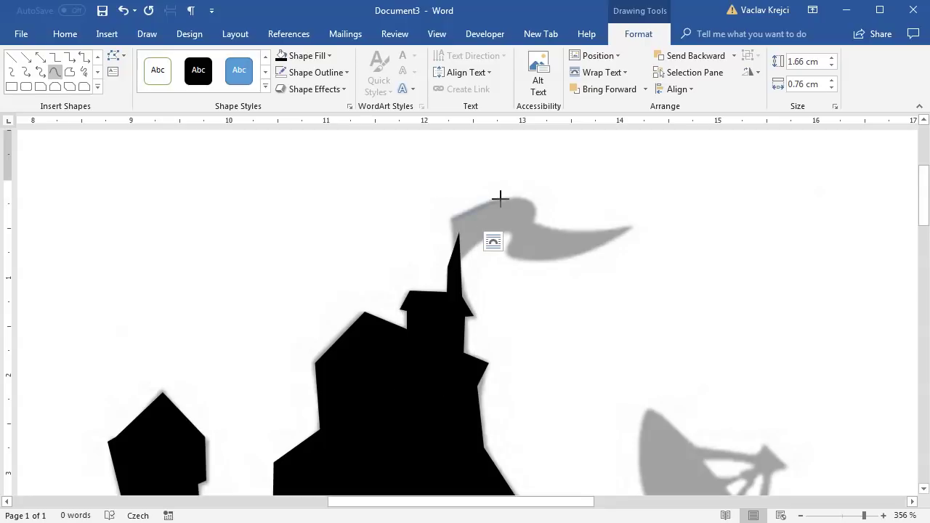
pyautogui.click(530, 226)
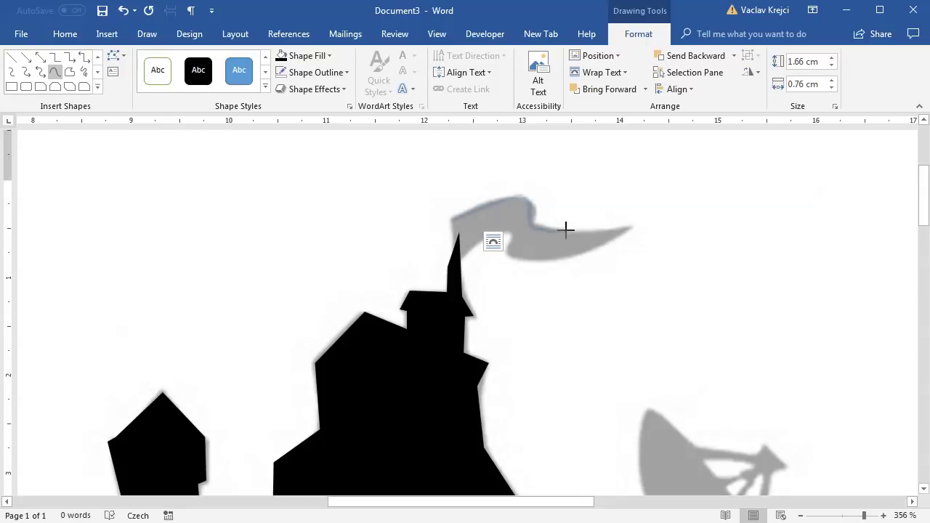
pyautogui.click(632, 226)
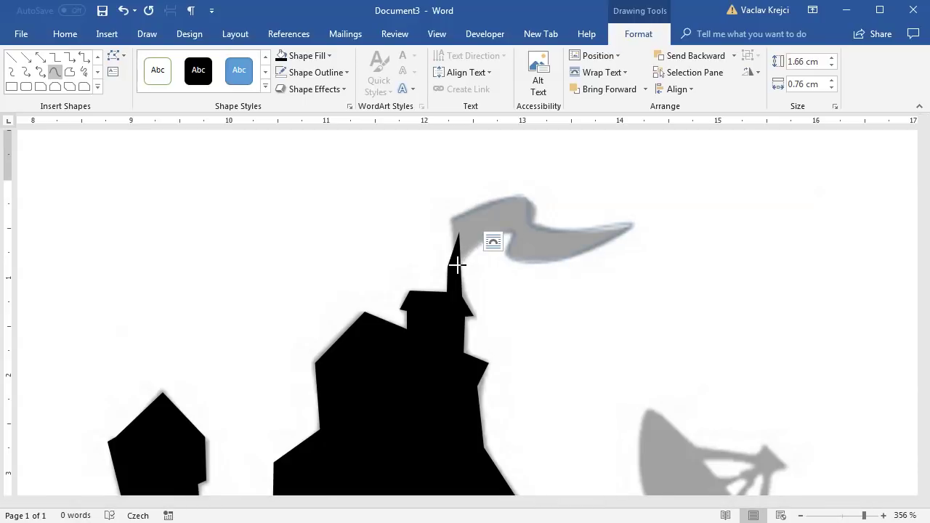
pyautogui.click(452, 219)
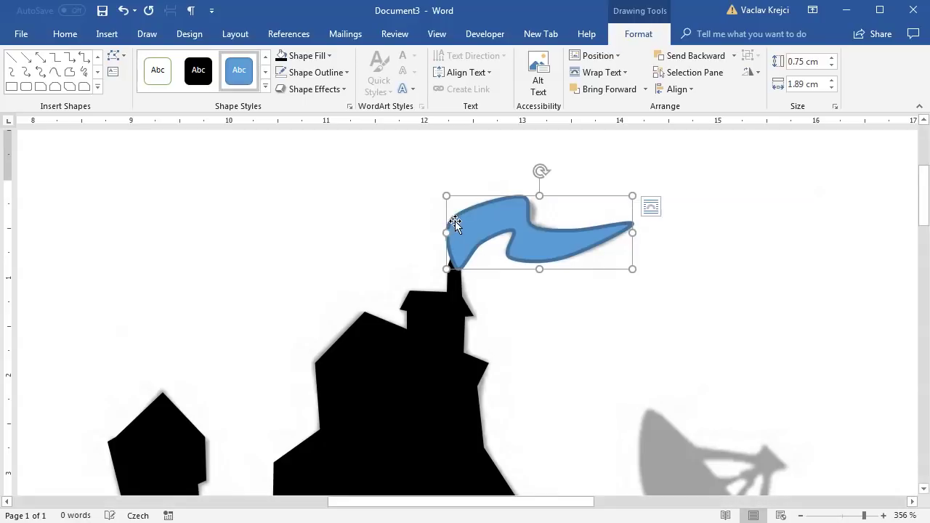
# Step: Reshape the flag's upper fold by editing its points, shifting the crest point toward the fold, for a size of about 0.72 by 1.9 cm
pyautogui.rightClick(505, 216)
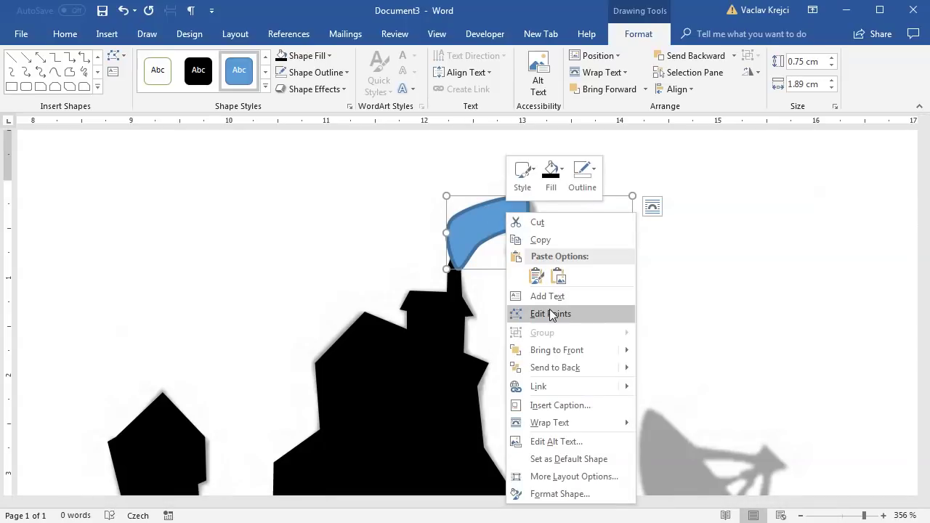
pyautogui.click(550, 314)
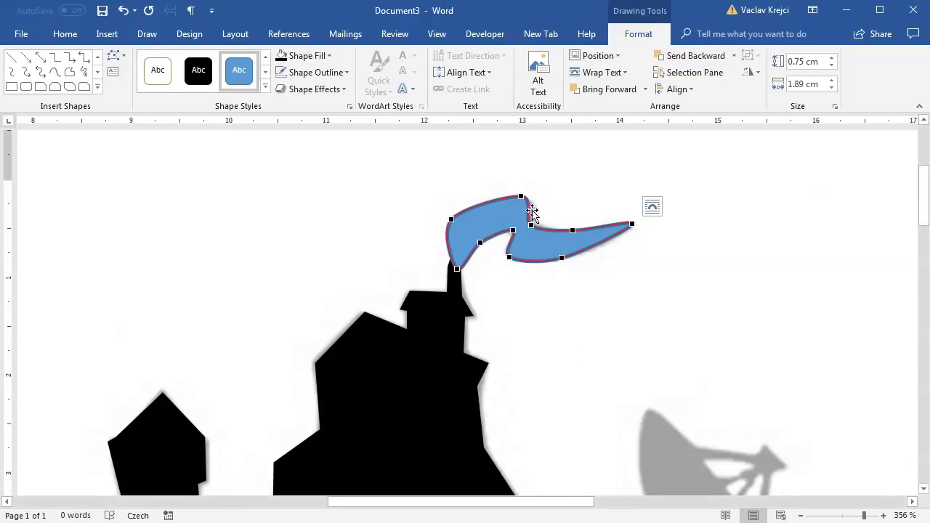
pyautogui.click(530, 223)
pyautogui.moveTo(525, 219); pyautogui.dragTo(527, 217)
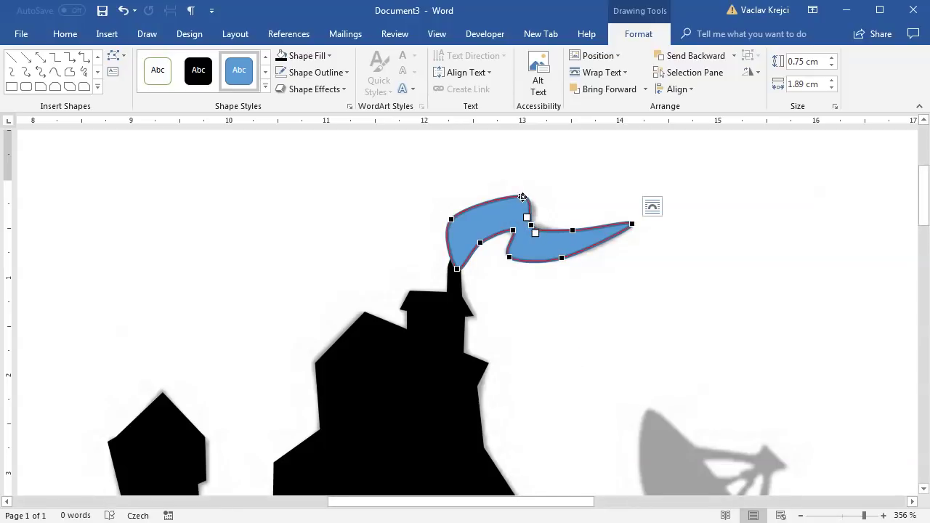
pyautogui.click(522, 197)
pyautogui.moveTo(519, 194); pyautogui.dragTo(533, 221)
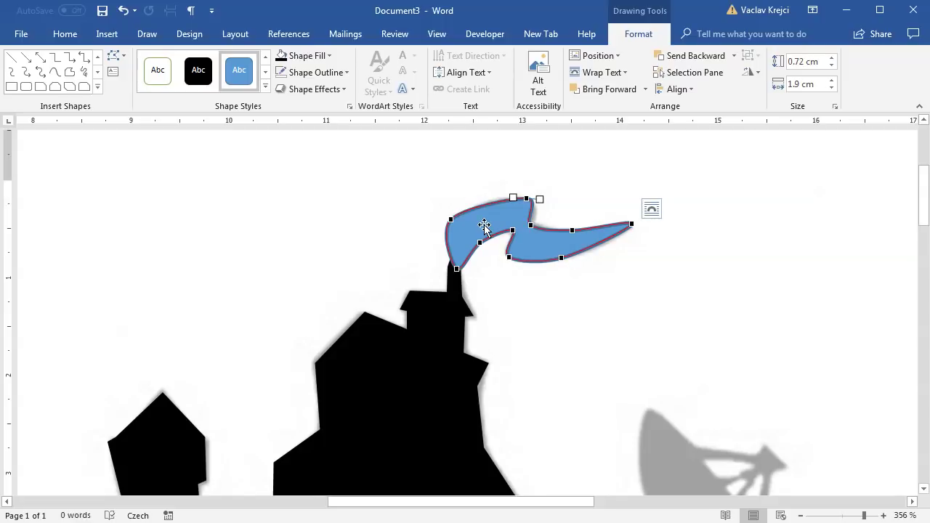
# Step: Convert the flag's upper hoist point and inner fold point to corner points and bend the adjoining curves to match the reference
pyautogui.rightClick(453, 221)
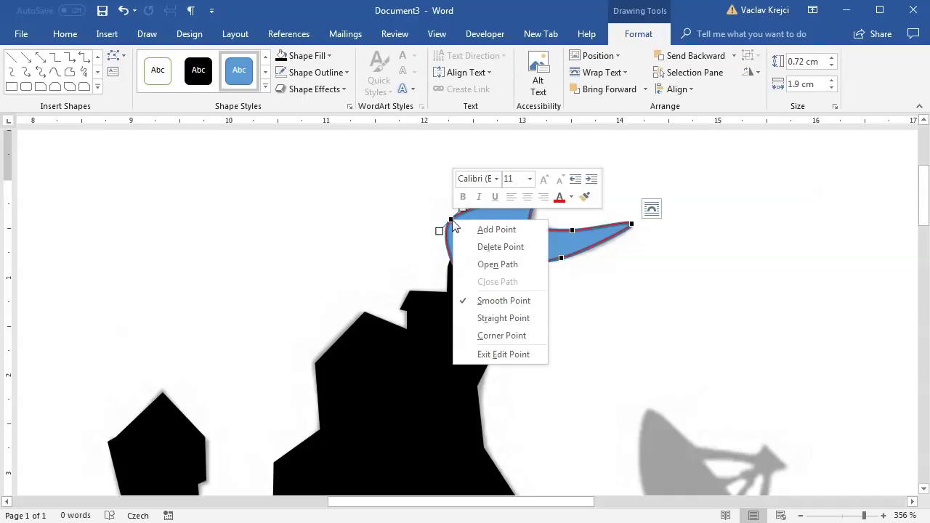
pyautogui.click(509, 335)
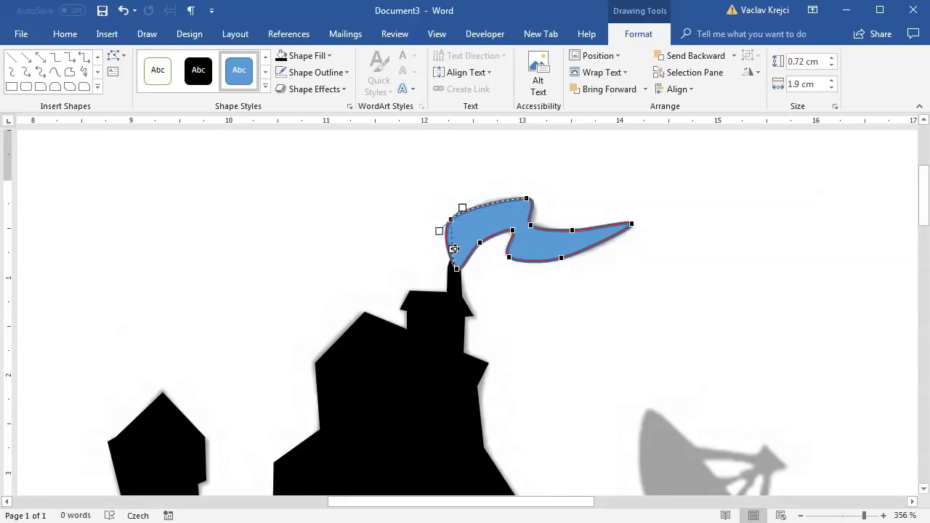
pyautogui.moveTo(454, 248); pyautogui.dragTo(452, 249)
pyautogui.rightClick(530, 226)
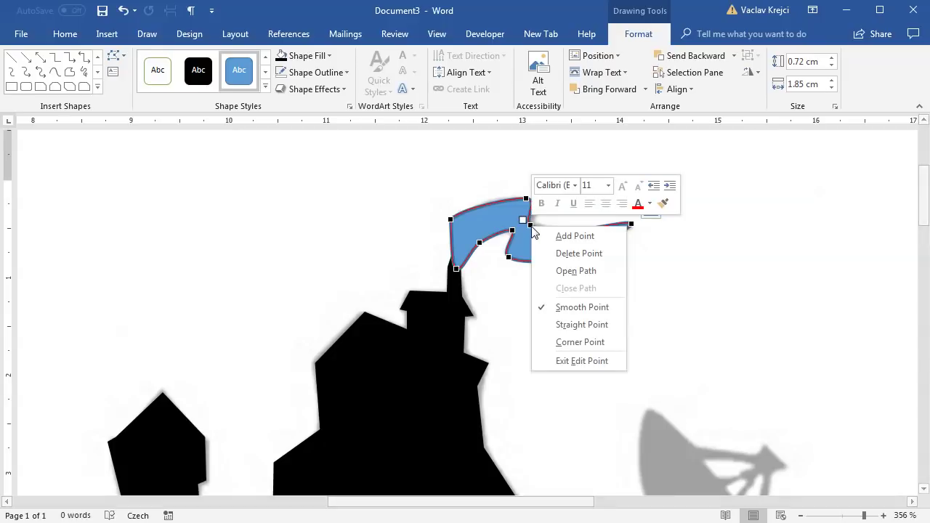
pyautogui.click(593, 342)
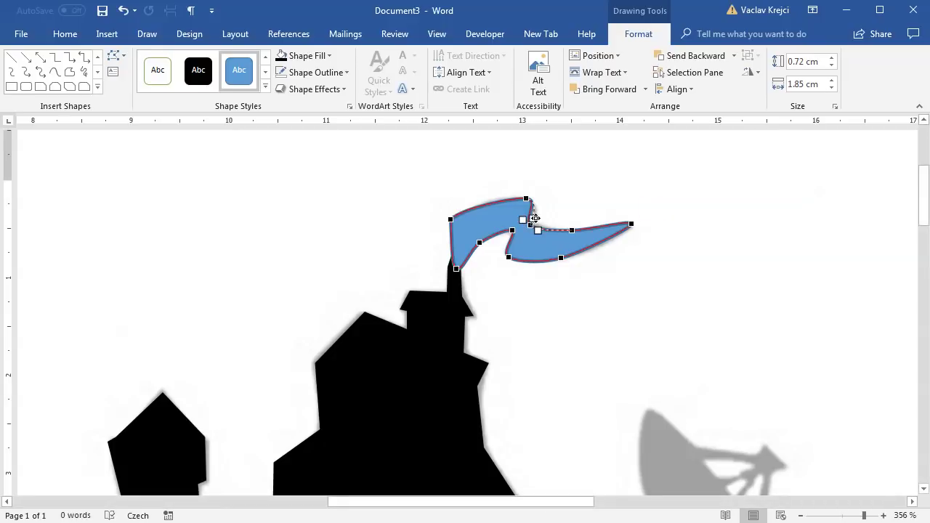
pyautogui.moveTo(537, 216); pyautogui.dragTo(537, 215)
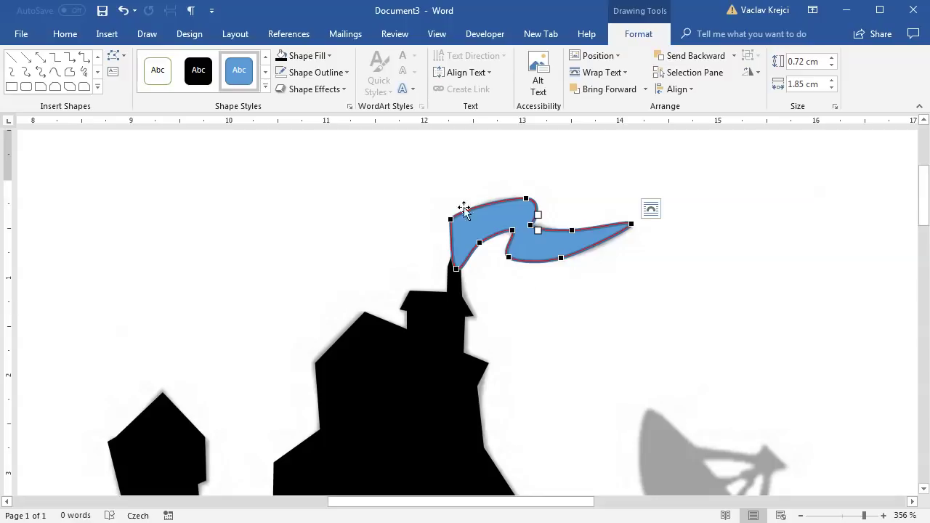
pyautogui.click(535, 234)
pyautogui.click(541, 244)
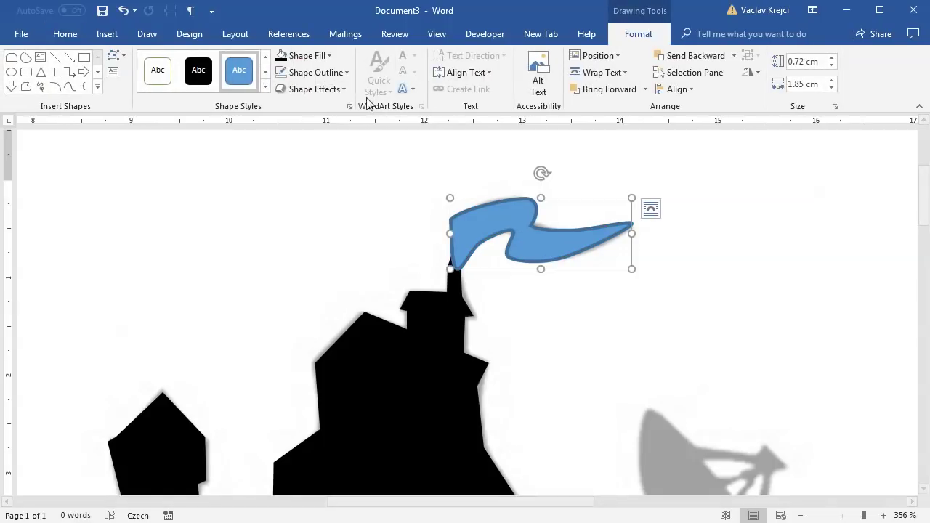
# Step: Give the flag a black fill and no outline
pyautogui.click(283, 74)
pyautogui.click(282, 56)
pyautogui.click(473, 308)
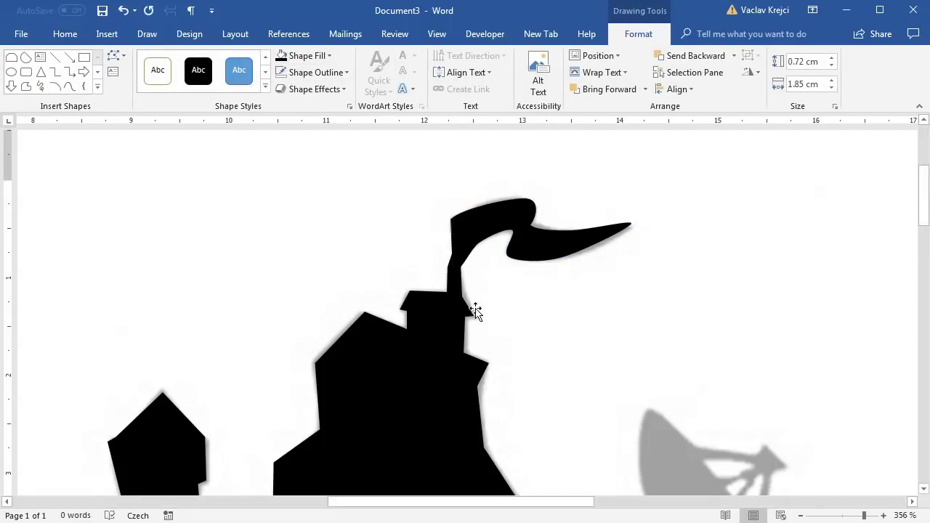
# Step: Draw a chord shape about 2.49 cm high and 2.46 cm wide over the grey satellite dish
pyautogui.moveTo(504, 502); pyautogui.dragTo(582, 508)
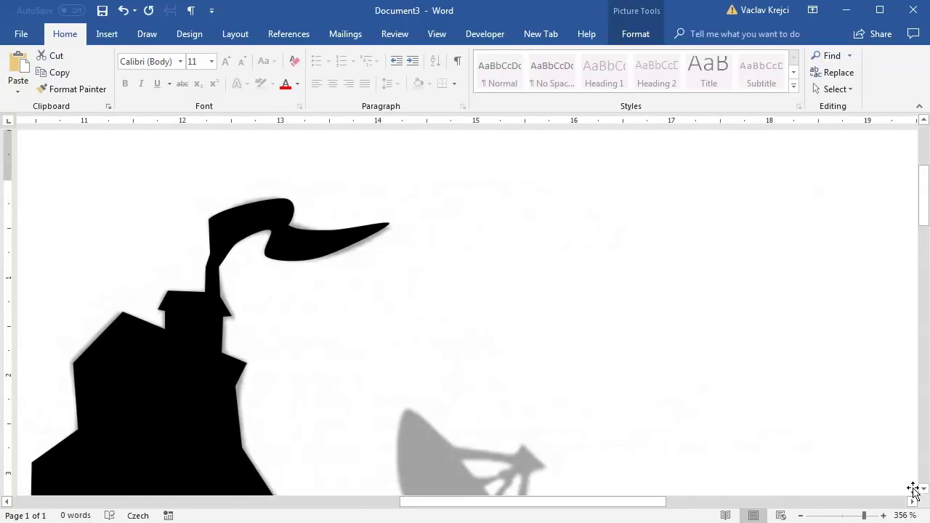
pyautogui.click(924, 491)
pyautogui.click(924, 491)
pyautogui.click(923, 491)
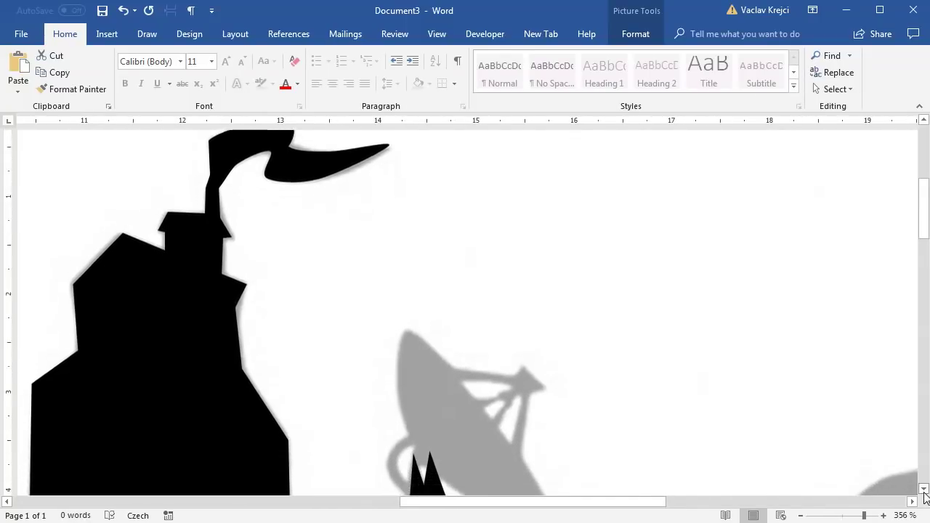
pyautogui.click(923, 491)
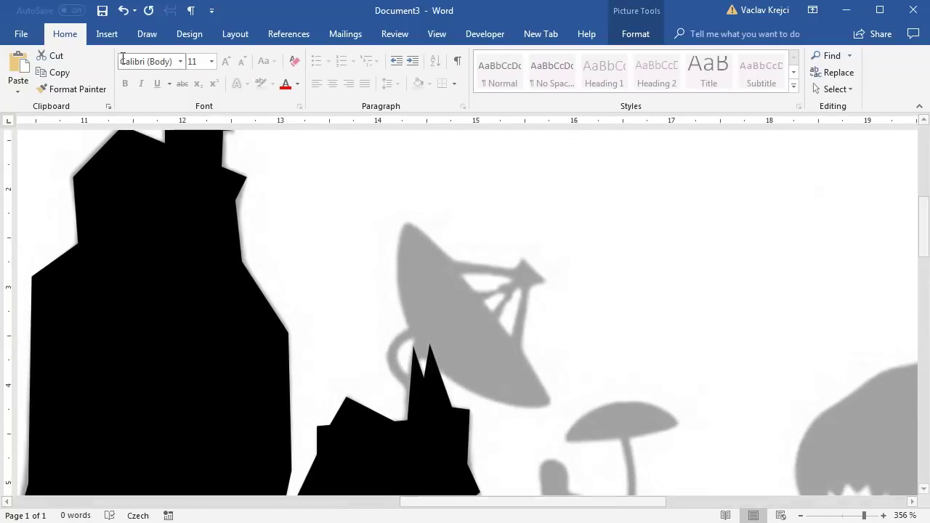
pyautogui.click(105, 36)
pyautogui.click(142, 88)
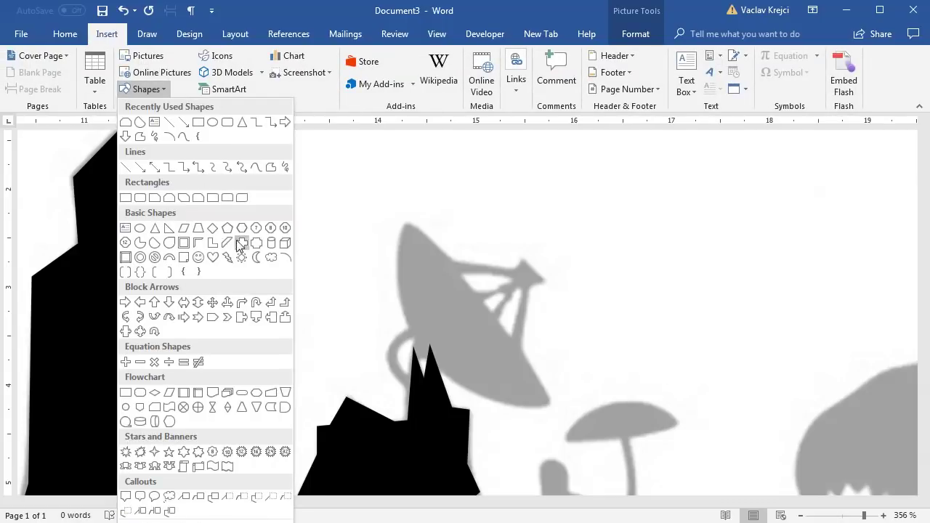
pyautogui.click(153, 244)
pyautogui.moveTo(384, 163)
pyautogui.mouseDown()
pyautogui.moveTo(635, 370)
pyautogui.moveTo(661, 403)
pyautogui.moveTo(644, 415)
pyautogui.moveTo(627, 409)
pyautogui.mouseUp()
pyautogui.moveTo(530, 342); pyautogui.dragTo(539, 334)
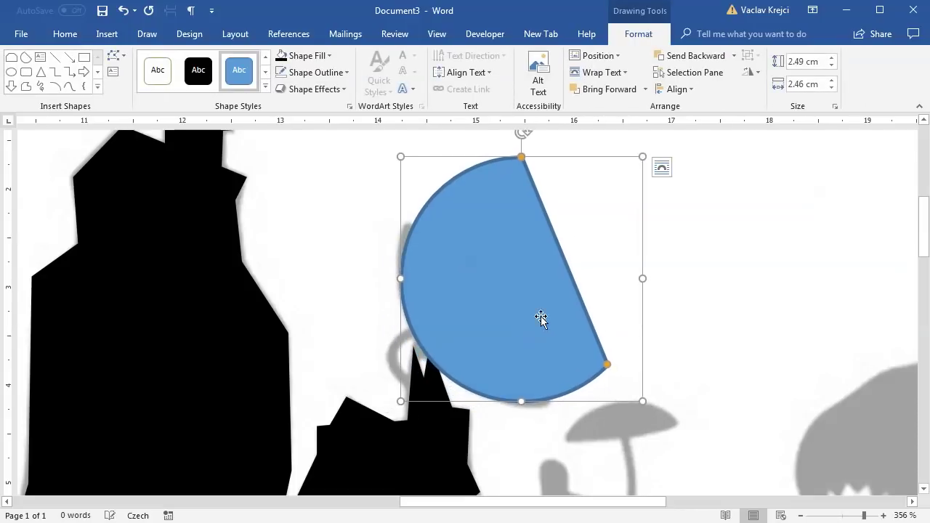
# Step: Fit the chord's ends to the dish rim, enlarge it to about 2.62 by 2.58 cm, and fill it black without an outline
pyautogui.moveTo(489, 189); pyautogui.dragTo(423, 234)
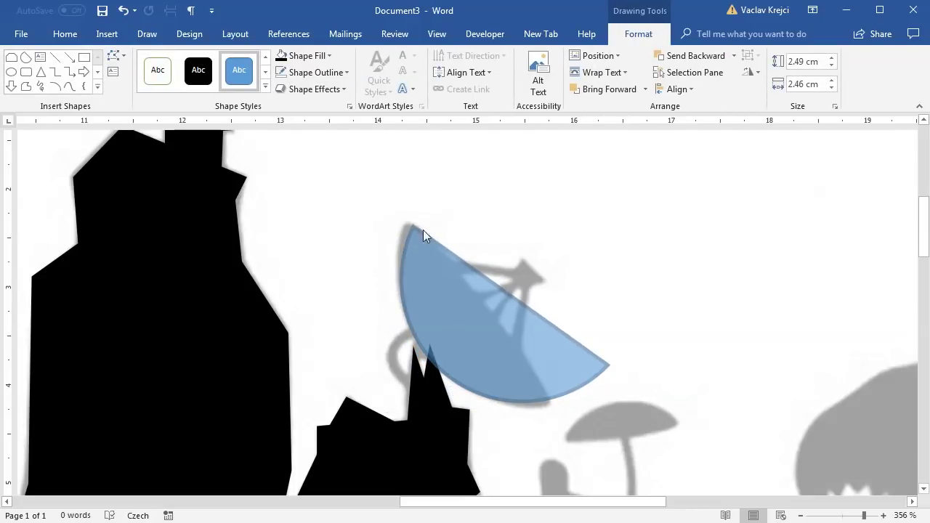
pyautogui.moveTo(606, 361); pyautogui.dragTo(546, 405)
pyautogui.moveTo(461, 332); pyautogui.dragTo(454, 320)
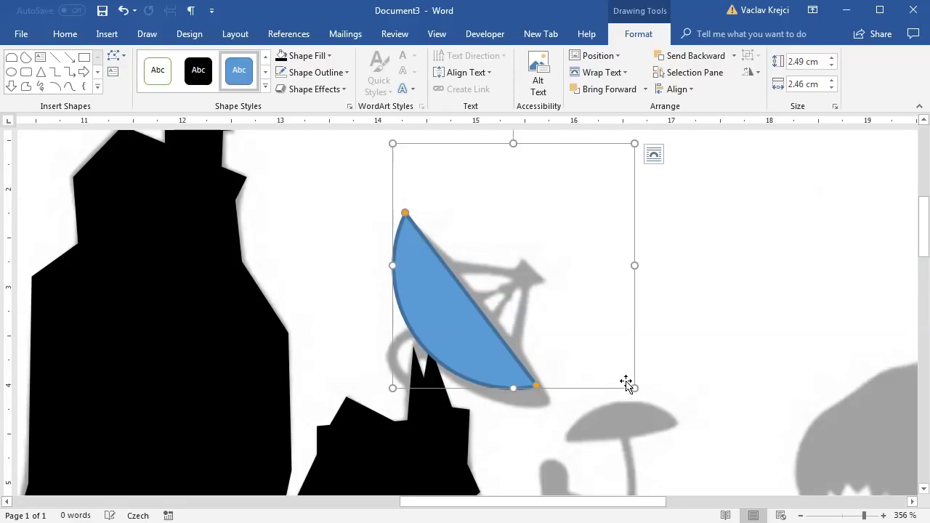
pyautogui.moveTo(634, 388); pyautogui.dragTo(650, 403)
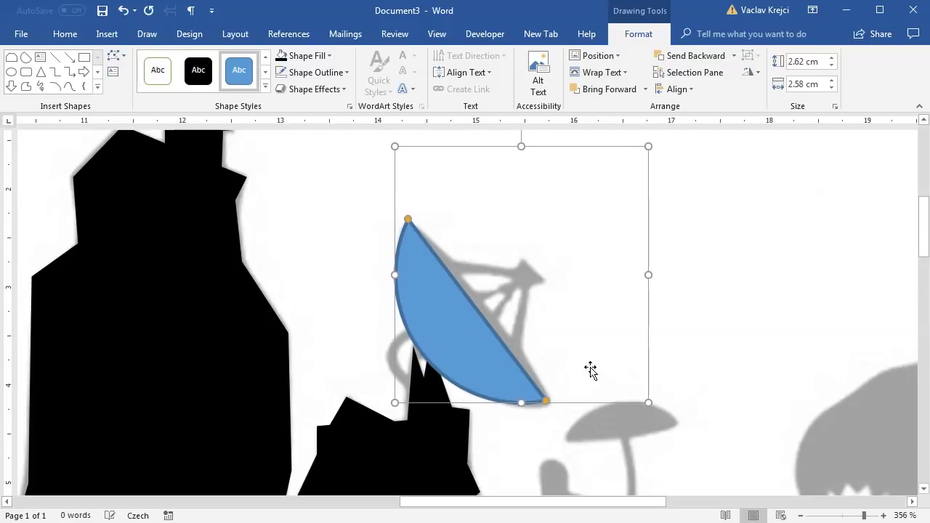
pyautogui.click(281, 56)
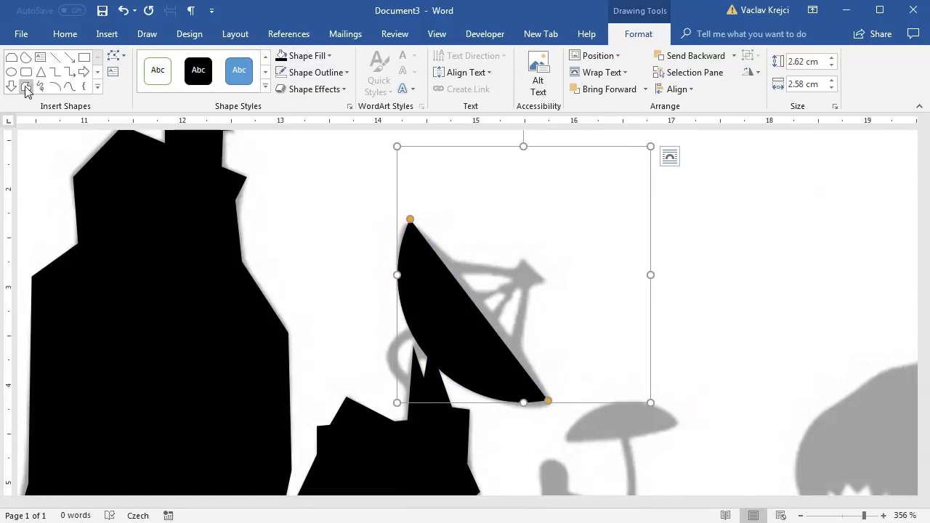
# Step: Trace the dish's support struts as an open freeform about 1.08 cm high and 0.91 cm wide, with a black 2¼ pt outline
pyautogui.click(26, 87)
pyautogui.click(434, 266)
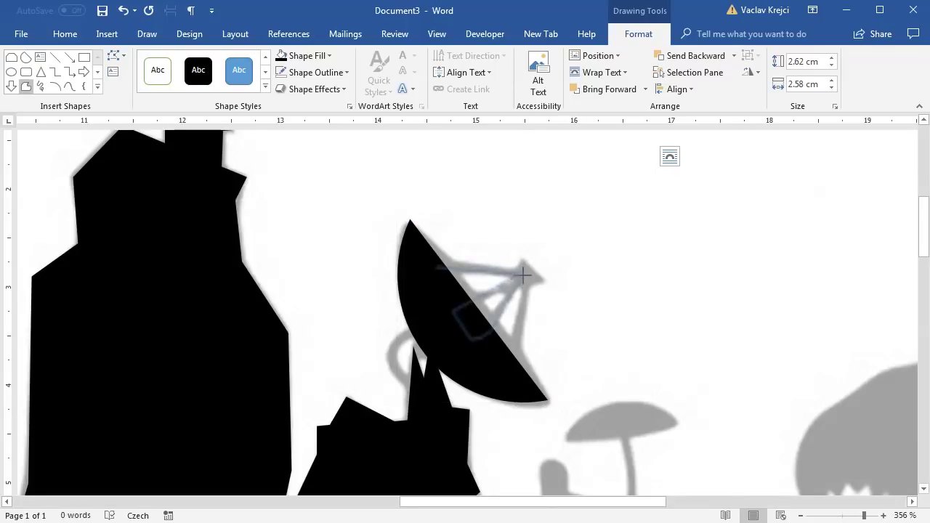
pyautogui.doubleClick(511, 372)
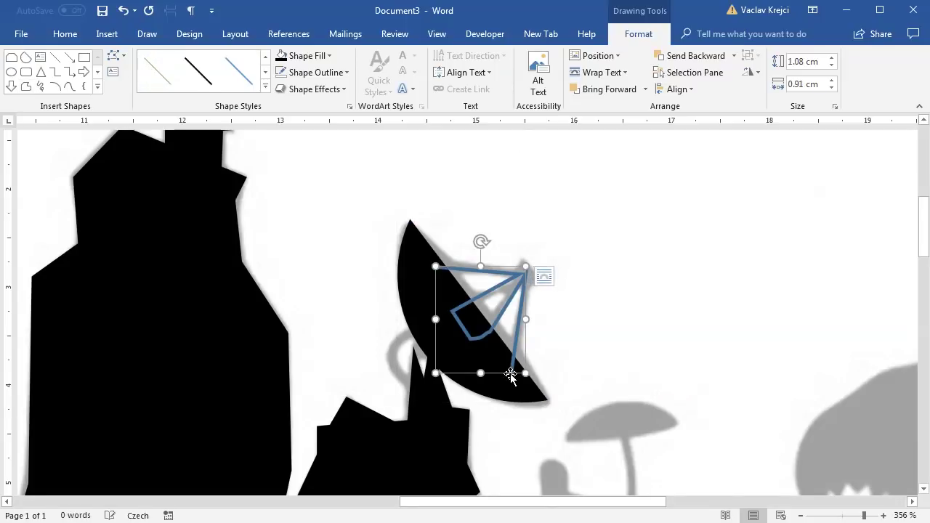
pyautogui.click(298, 73)
pyautogui.click(293, 106)
pyautogui.click(305, 72)
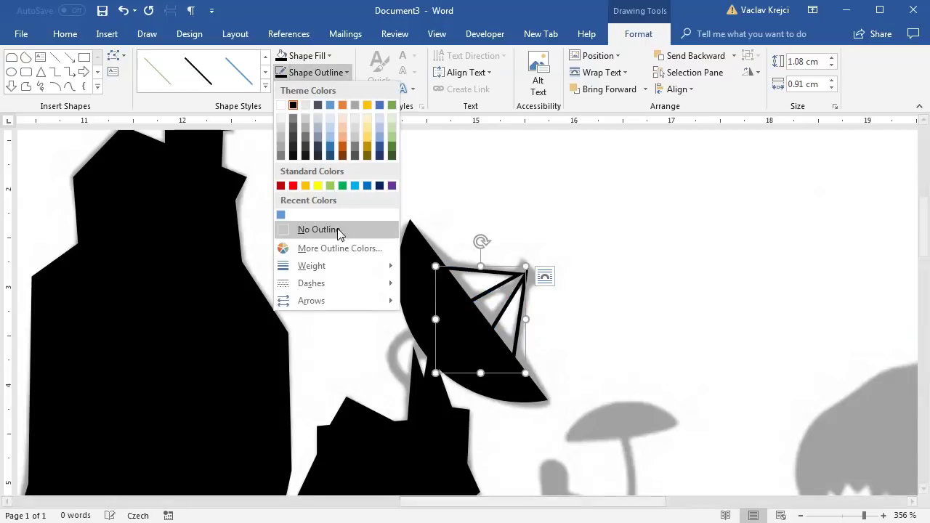
pyautogui.moveTo(339, 266)
pyautogui.click(457, 364)
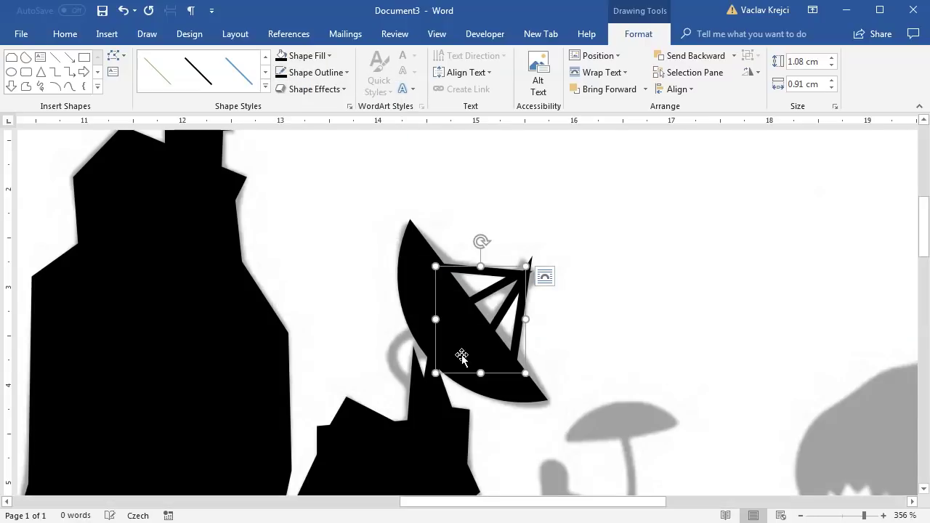
pyautogui.click(11, 72)
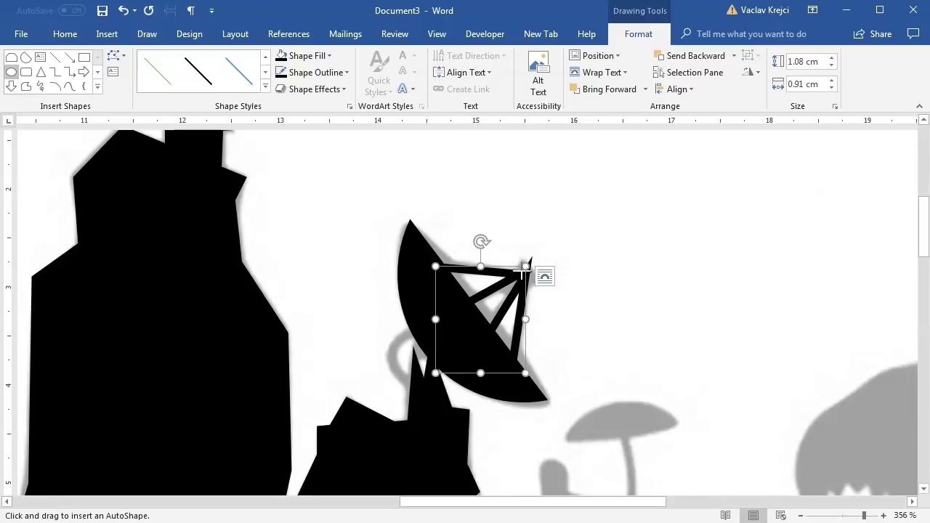
pyautogui.click(26, 86)
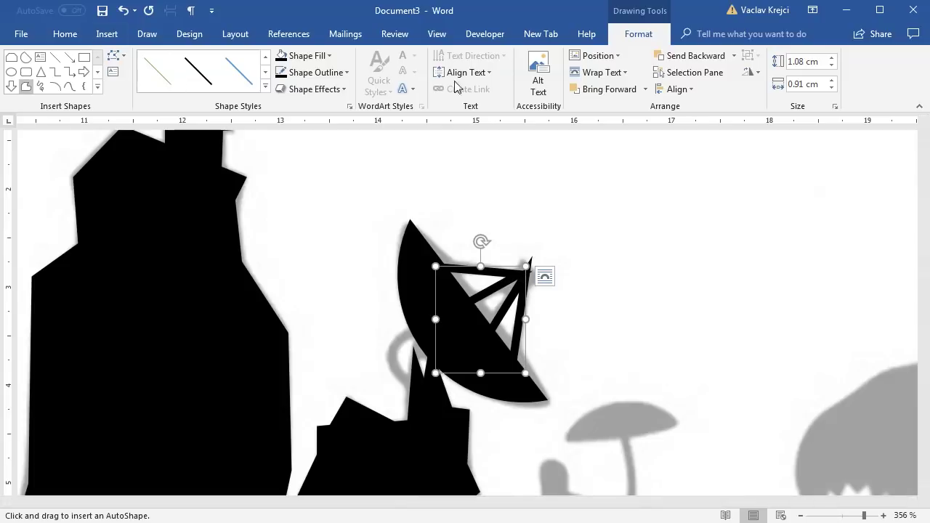
pyautogui.click(28, 86)
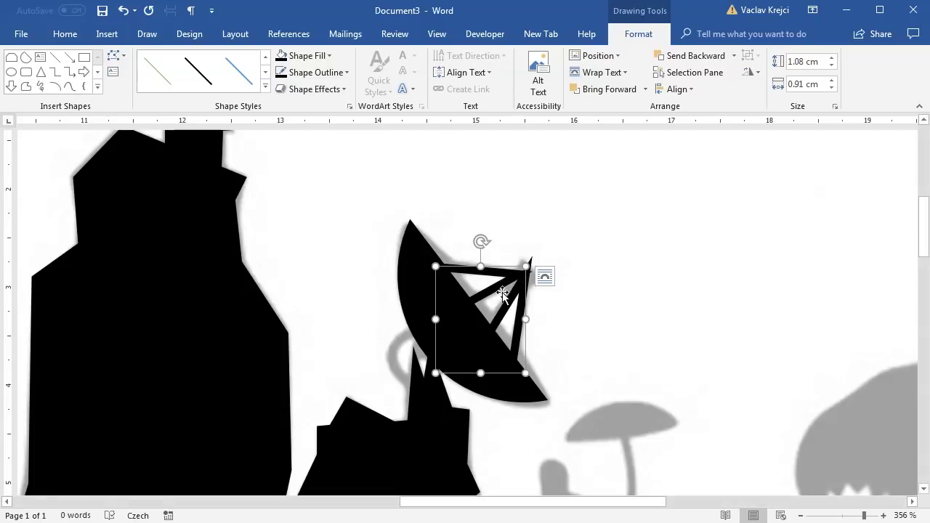
# Step: Set the join type of the strut freeform's line to Round
pyautogui.rightClick(500, 274)
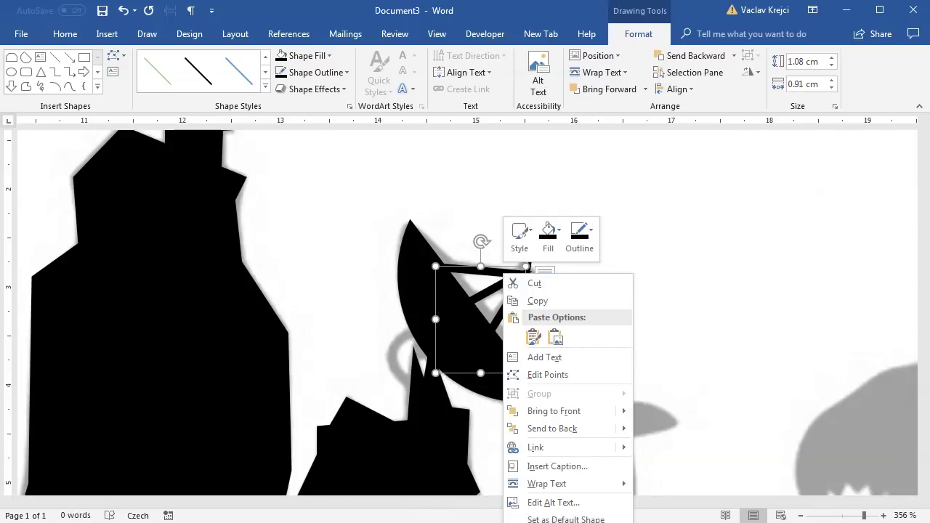
pyautogui.click(560, 521)
pyautogui.moveTo(162, 510); pyautogui.dragTo(389, 510)
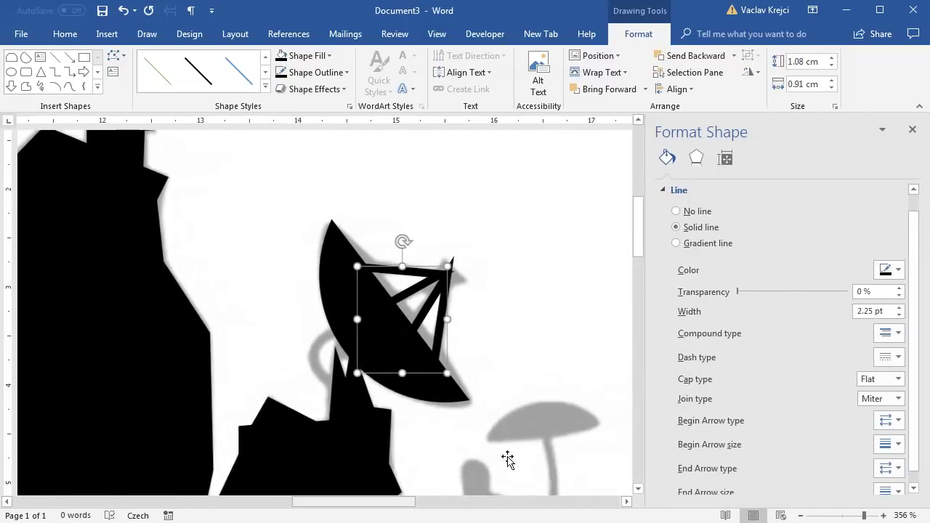
pyautogui.click(863, 404)
pyautogui.click(882, 431)
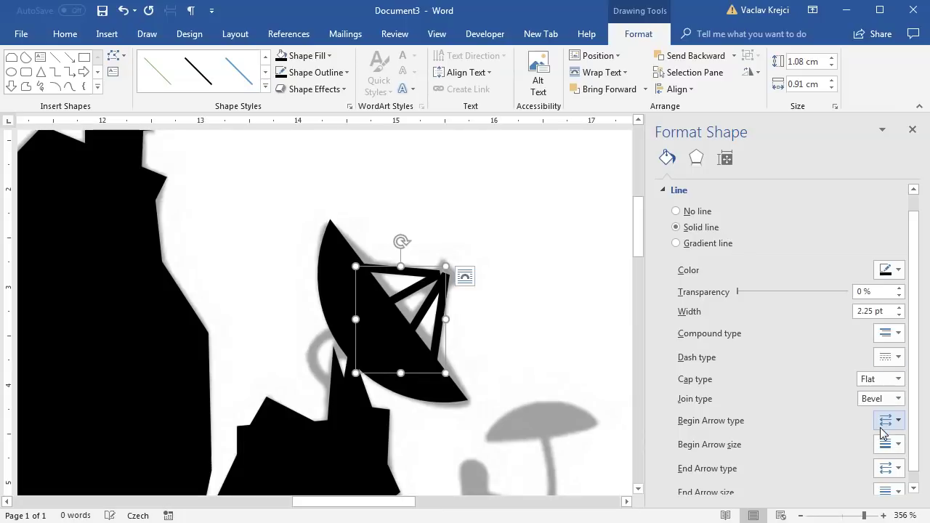
pyautogui.click(871, 404)
pyautogui.click(876, 417)
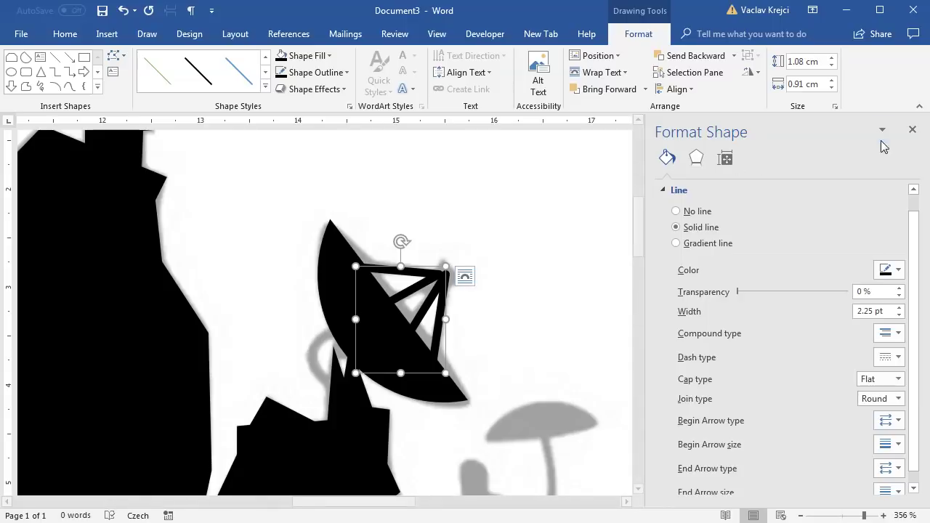
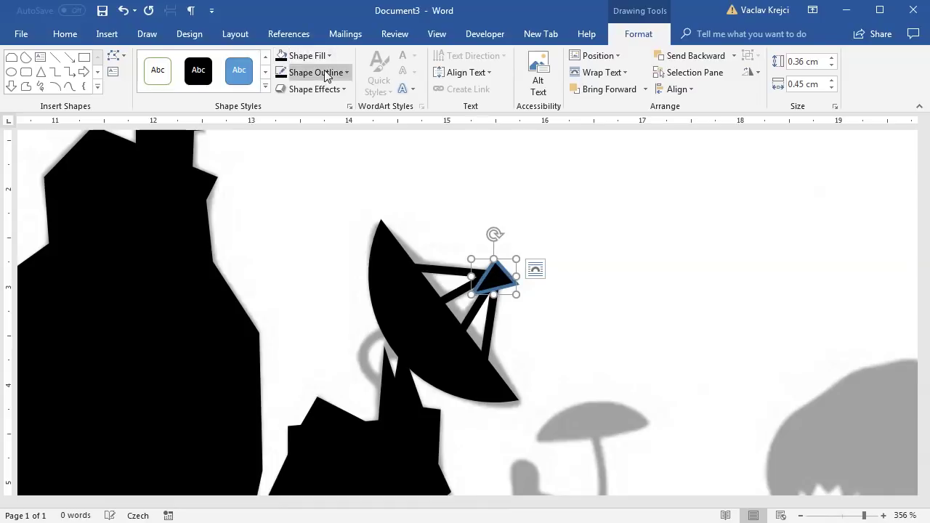
# Step: Remove the outline from the small black triangle where the dish's struts meet
pyautogui.click(323, 72)
pyautogui.click(325, 230)
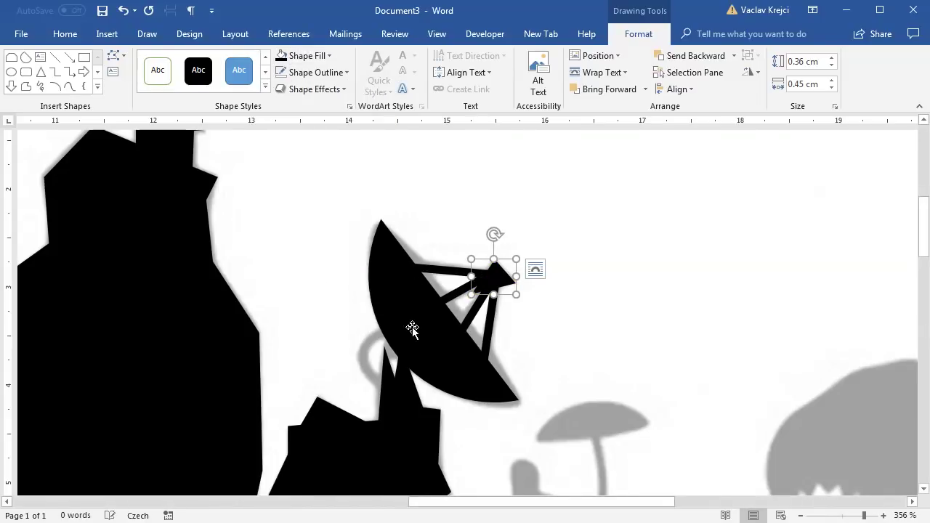
# Step: Draw an arc about 0.81 cm high and 0.76 cm wide behind the dish and fit its ends to the grey ring
pyautogui.click(58, 89)
pyautogui.moveTo(379, 322); pyautogui.dragTo(432, 399)
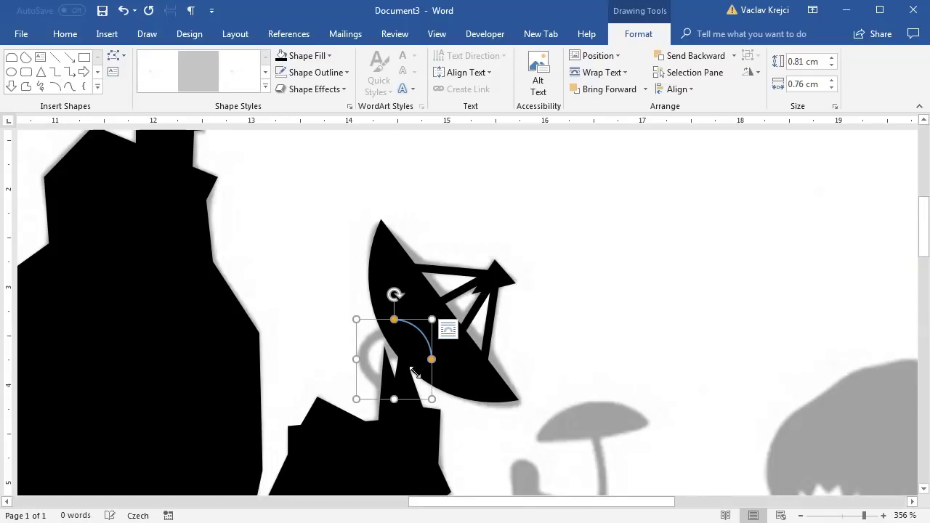
pyautogui.moveTo(396, 328); pyautogui.dragTo(395, 399)
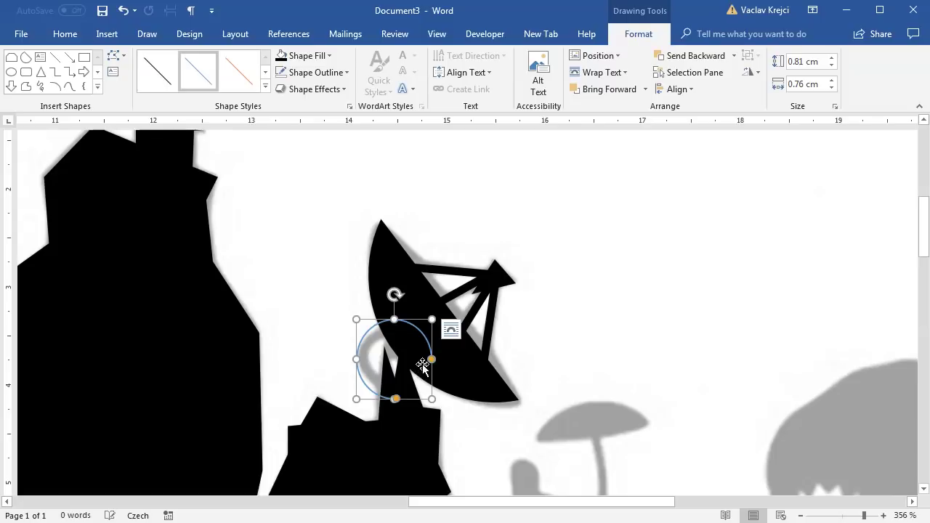
pyautogui.moveTo(432, 359); pyautogui.dragTo(382, 331)
# Step: Give the arc behind the dish a black 3 pt outline
pyautogui.click(312, 72)
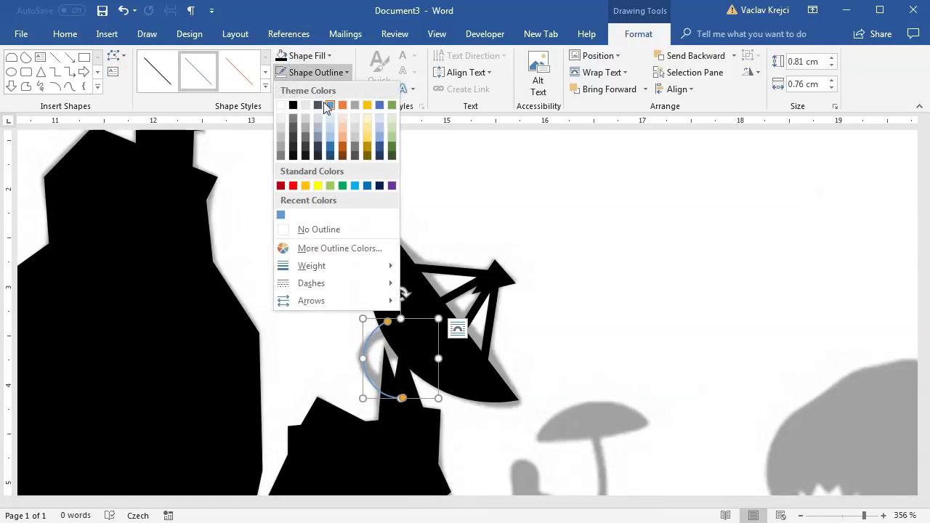
pyautogui.click(293, 104)
pyautogui.click(320, 72)
pyautogui.moveTo(372, 270)
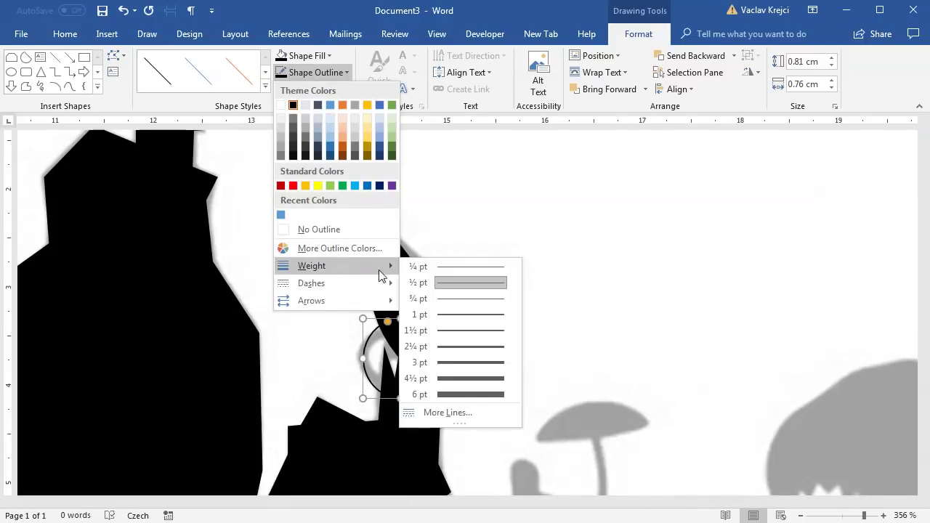
pyautogui.click(447, 361)
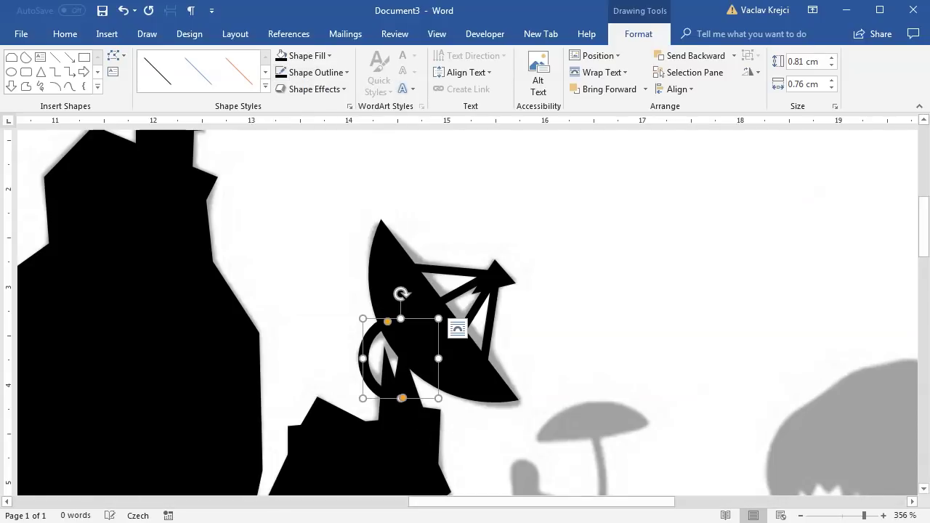
# Step: Trace the chair beside the parasol as a closed curve about 0.79 cm high and 0.67 cm wide
pyautogui.moveTo(439, 503); pyautogui.dragTo(495, 507)
pyautogui.moveTo(863, 516); pyautogui.dragTo(851, 517)
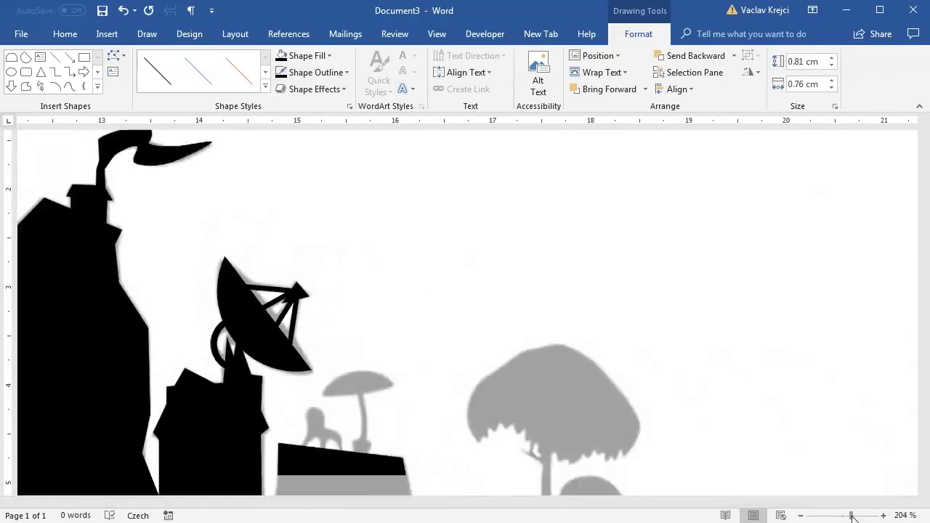
pyautogui.click(867, 516)
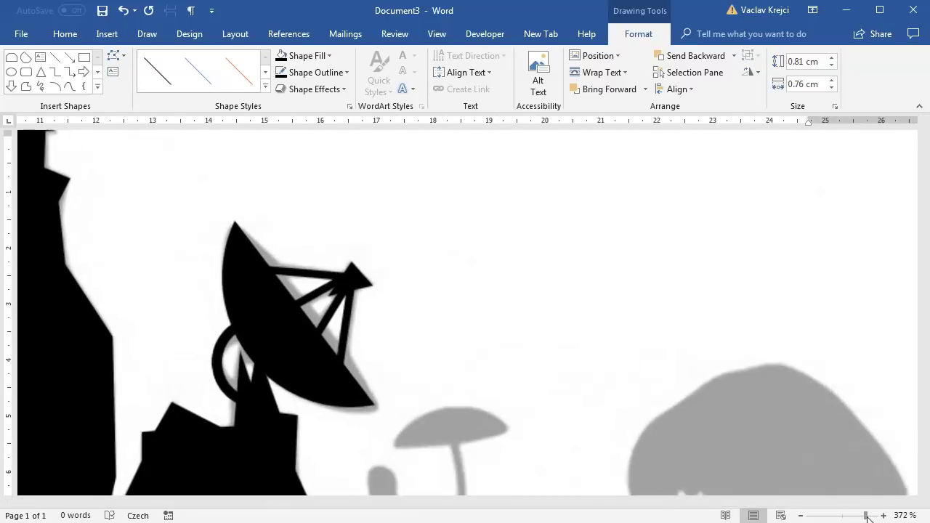
pyautogui.scroll(-2, 500, 345)
pyautogui.scroll(1, 468, 323)
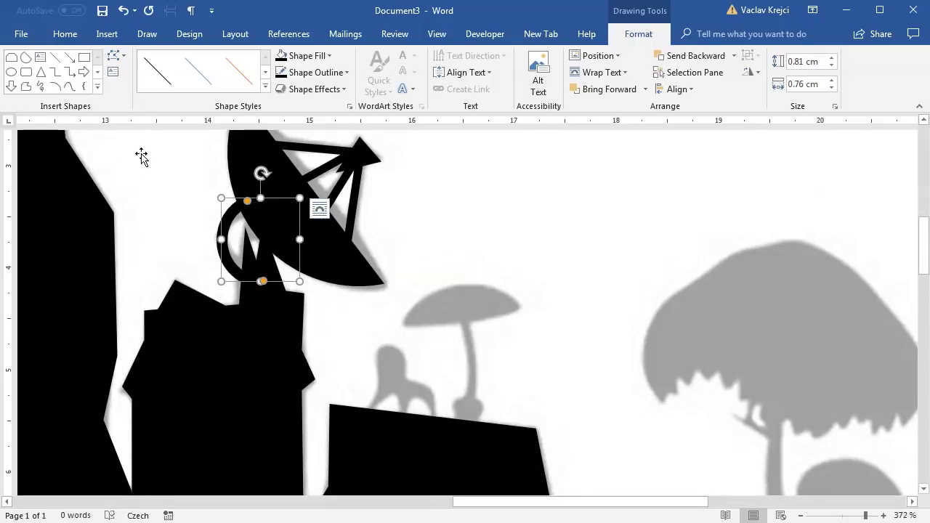
pyautogui.click(66, 88)
pyautogui.click(367, 411)
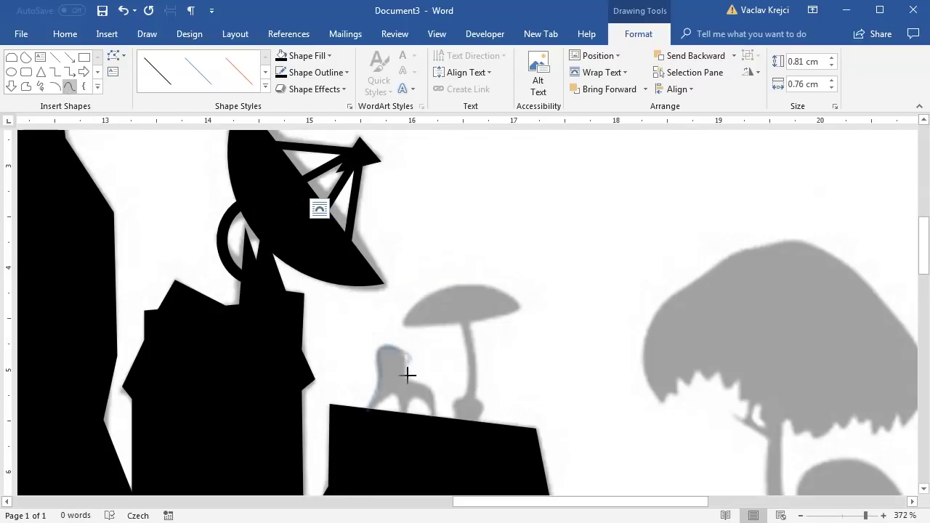
pyautogui.click(432, 390)
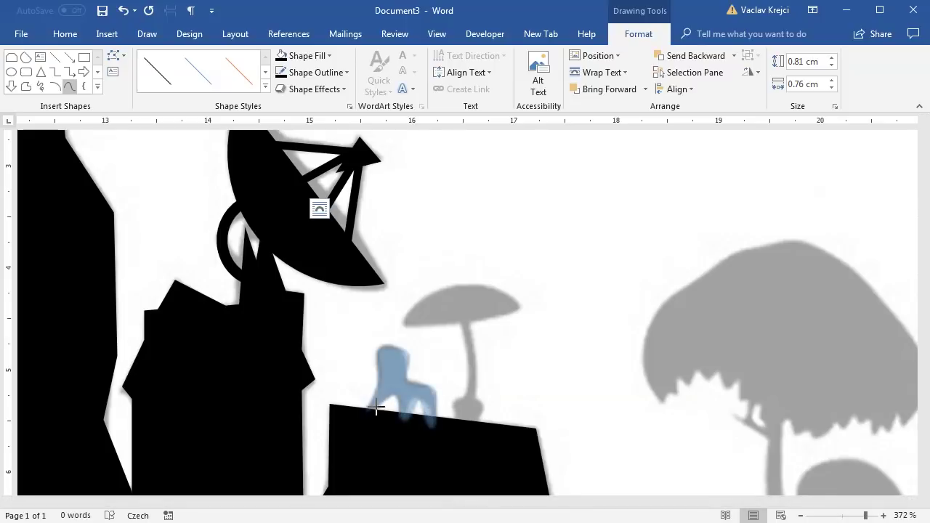
pyautogui.click(375, 409)
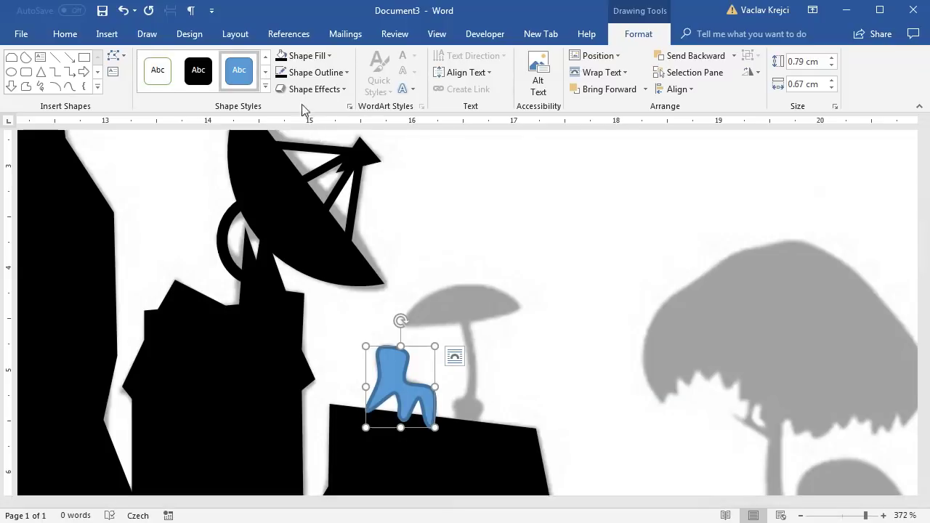
# Step: Fill the chair shape black and remove its outline
pyautogui.click(312, 73)
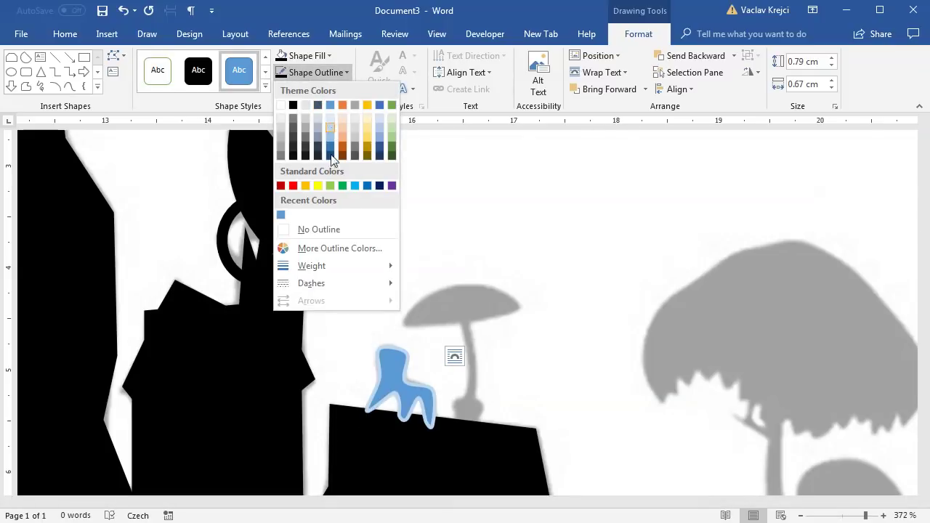
pyautogui.click(329, 230)
pyautogui.click(282, 56)
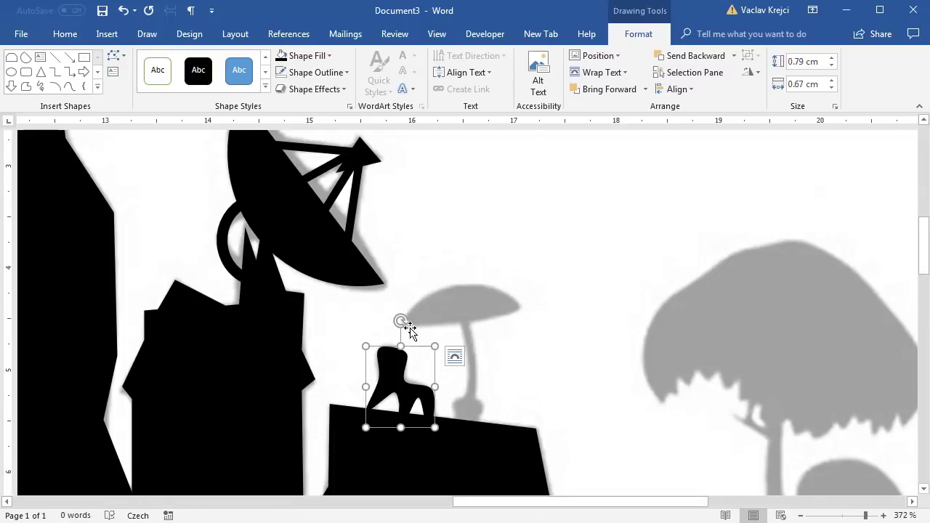
# Step: Duplicate the dish's chord, shrink the copy to about 1.05 by 1.23 cm over the parasol's canopy, and fit its ends to the canopy
pyautogui.click(308, 232)
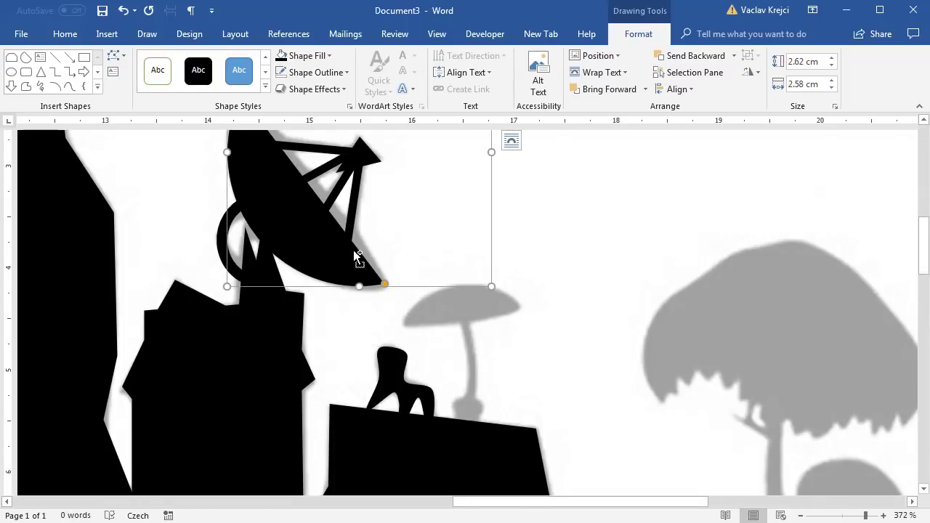
pyautogui.hotkey('ctrl', 'c')
pyautogui.hotkey('ctrl', 'v')
pyautogui.scroll(-3, 396, 339)
pyautogui.moveTo(369, 188); pyautogui.dragTo(514, 324)
pyautogui.moveTo(679, 371); pyautogui.dragTo(427, 283)
pyautogui.moveTo(498, 318); pyautogui.dragTo(513, 319)
pyautogui.moveTo(412, 251); pyautogui.dragTo(520, 245)
pyautogui.moveTo(467, 318); pyautogui.dragTo(440, 242)
pyautogui.moveTo(512, 311); pyautogui.dragTo(528, 325)
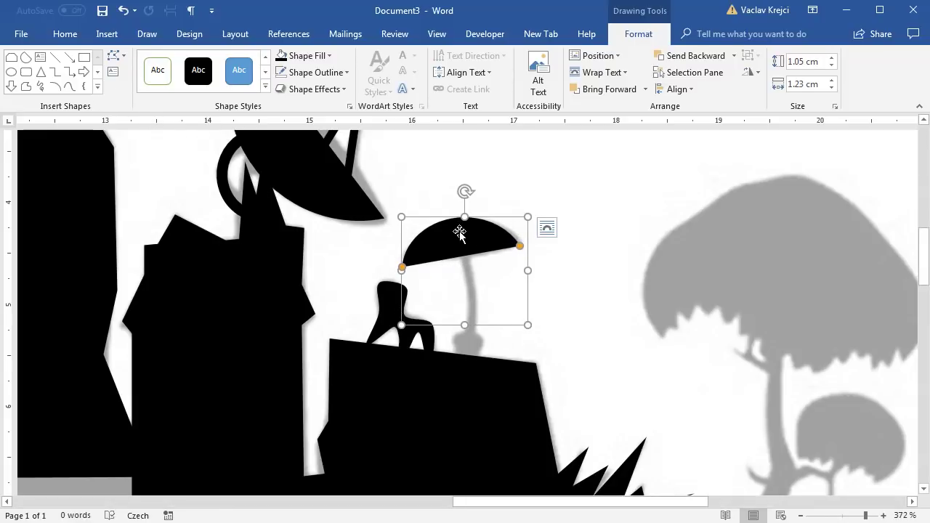
# Step: Draw an arc about 2.08 cm high and 1.22 cm wide along the parasol's pole, with its ends inside the canopy and the block below
pyautogui.click(55, 86)
pyautogui.moveTo(354, 212); pyautogui.dragTo(476, 423)
pyautogui.moveTo(476, 316); pyautogui.dragTo(453, 399)
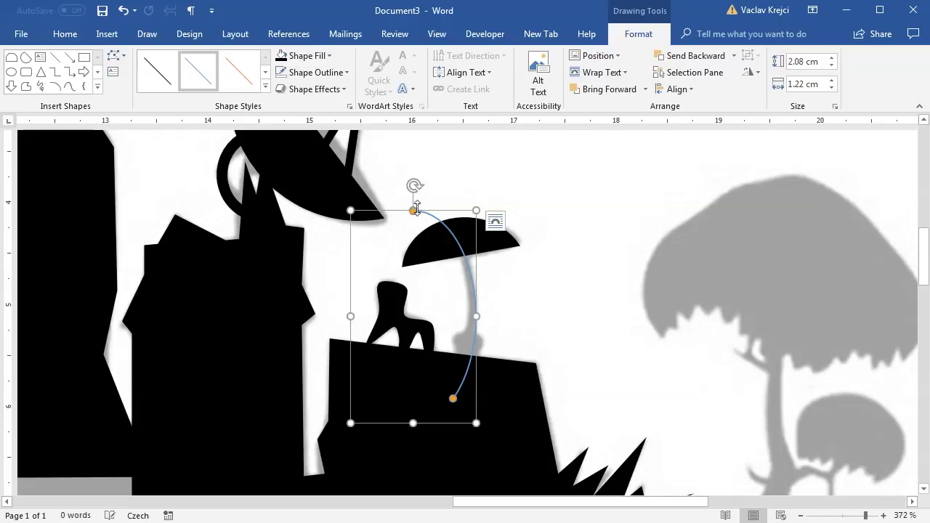
pyautogui.moveTo(413, 212); pyautogui.dragTo(449, 229)
# Step: Give the parasol pole's arc a black 2¼ pt outline
pyautogui.click(314, 72)
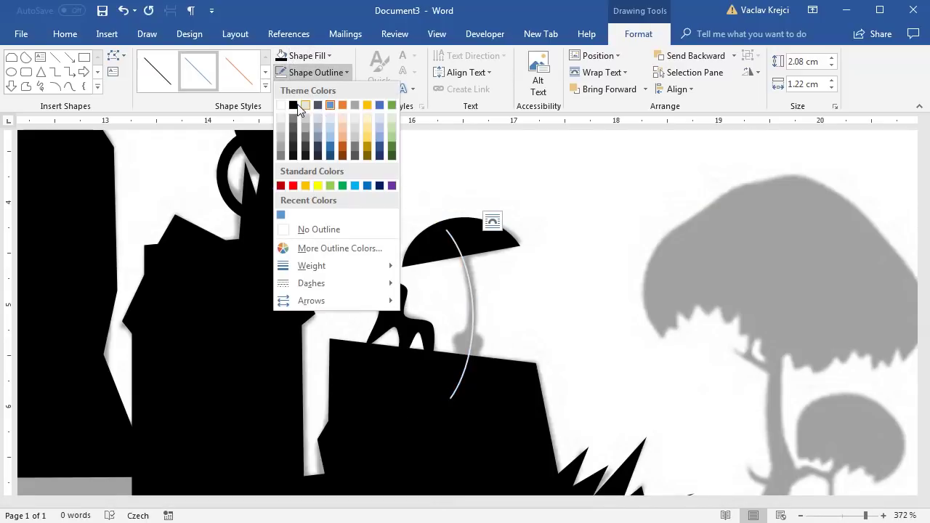
pyautogui.click(294, 106)
pyautogui.click(314, 72)
pyautogui.moveTo(343, 266)
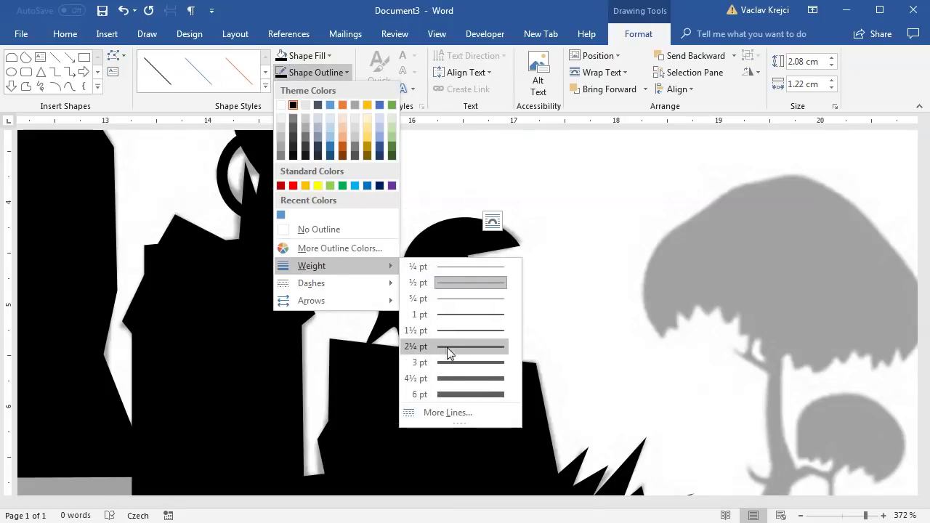
pyautogui.click(449, 356)
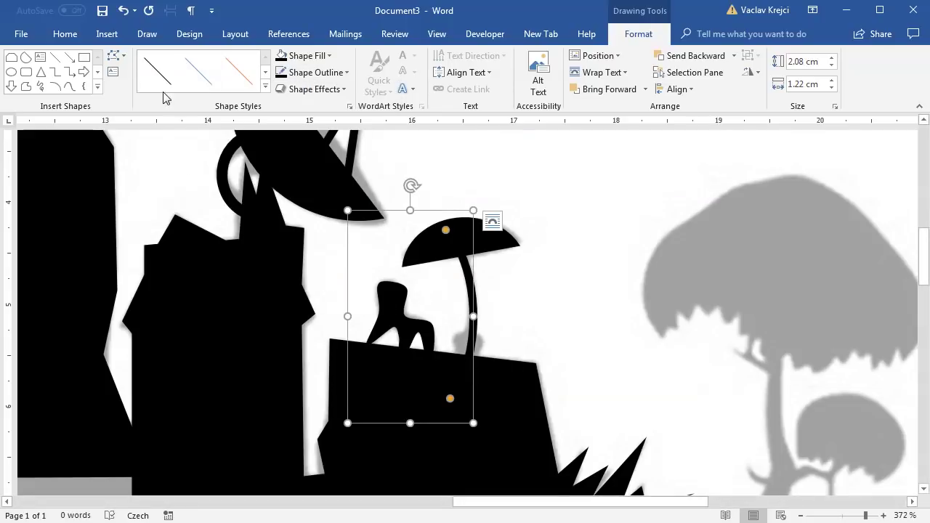
# Step: Draw an ellipse about 0.4 cm high and 0.29 cm wide at the parasol's base and fill it black without an outline
pyautogui.click(11, 72)
pyautogui.moveTo(455, 331); pyautogui.dragTo(485, 372)
pyautogui.click(312, 72)
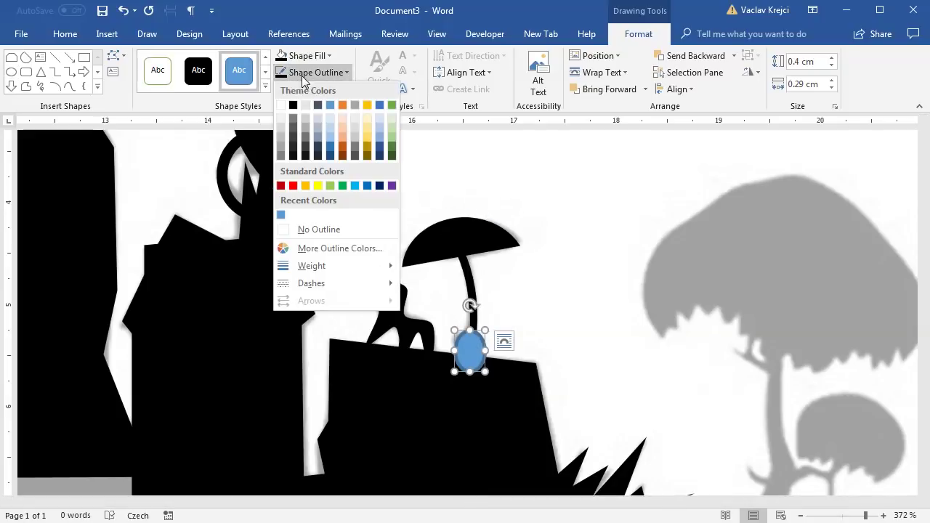
pyautogui.click(327, 230)
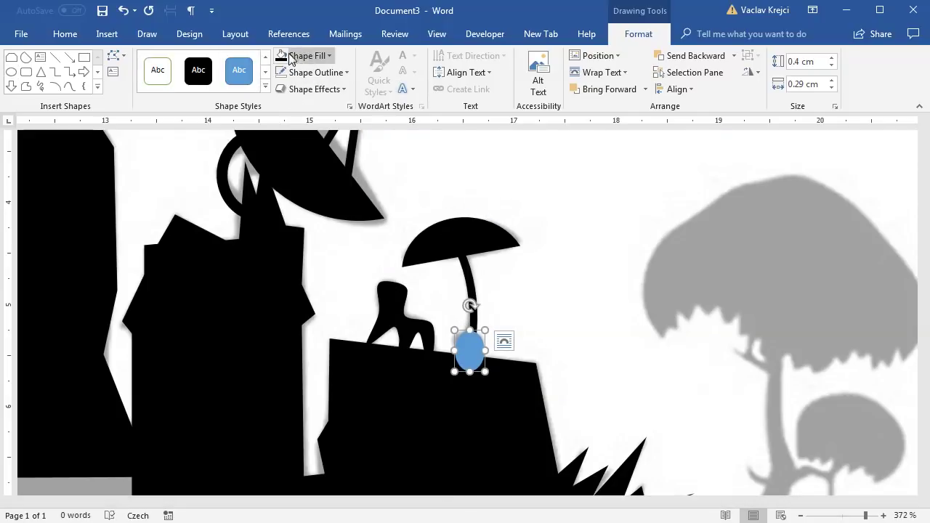
pyautogui.click(291, 58)
# Step: Trace the large tree's crown as a closed curve about 1.86 cm high and 2.78 cm wide, leaving out its jagged underside
pyautogui.moveTo(504, 508); pyautogui.dragTo(610, 507)
pyautogui.moveTo(924, 259)
pyautogui.mouseDown()
pyautogui.moveTo(926, 297)
pyautogui.moveTo(926, 262)
pyautogui.mouseUp()
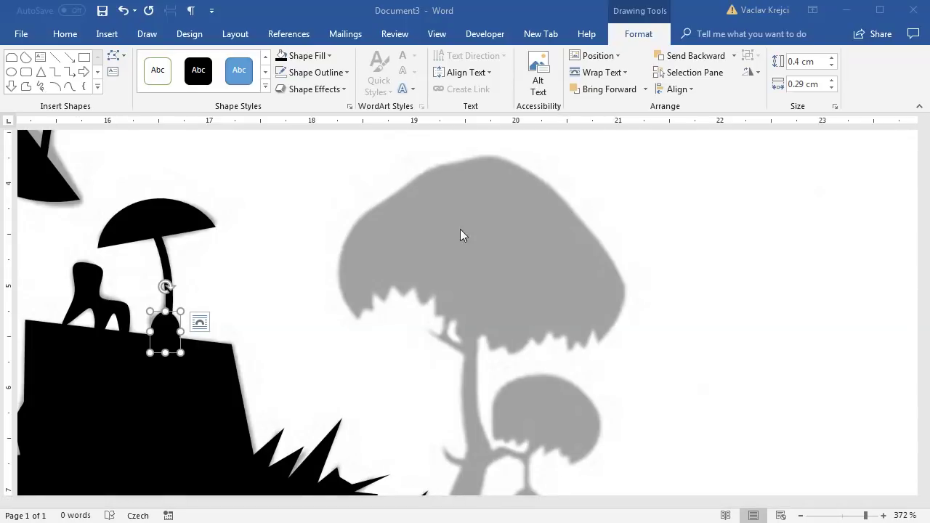
pyautogui.click(69, 86)
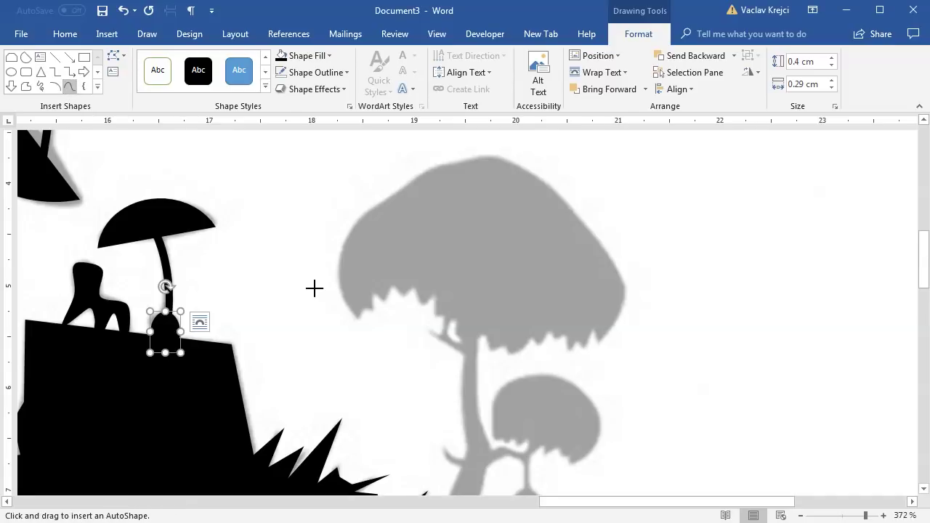
pyautogui.click(354, 315)
pyautogui.click(339, 264)
pyautogui.click(356, 220)
pyautogui.click(412, 182)
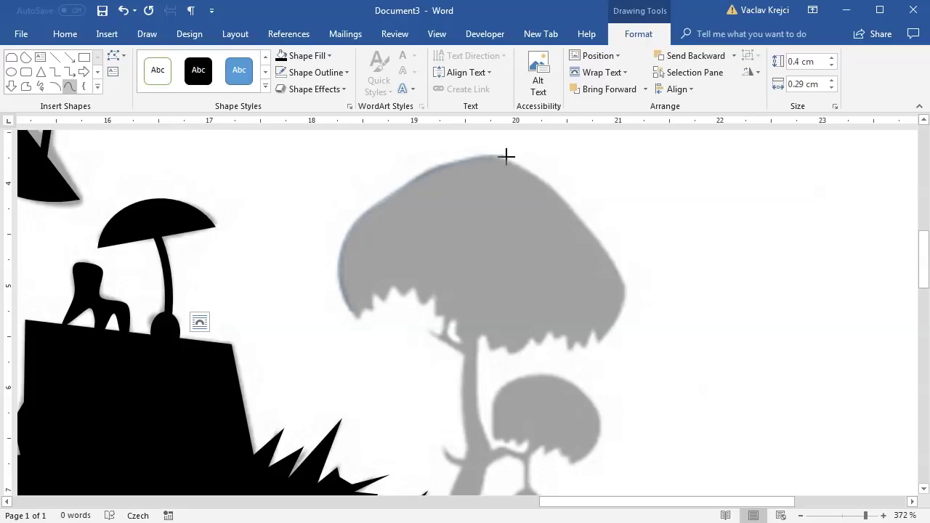
pyautogui.click(578, 217)
pyautogui.click(617, 270)
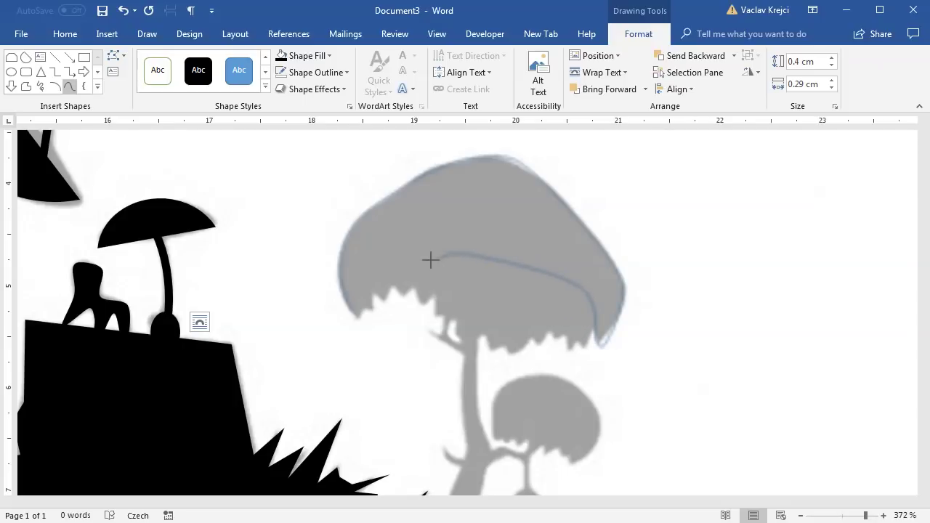
pyautogui.click(349, 307)
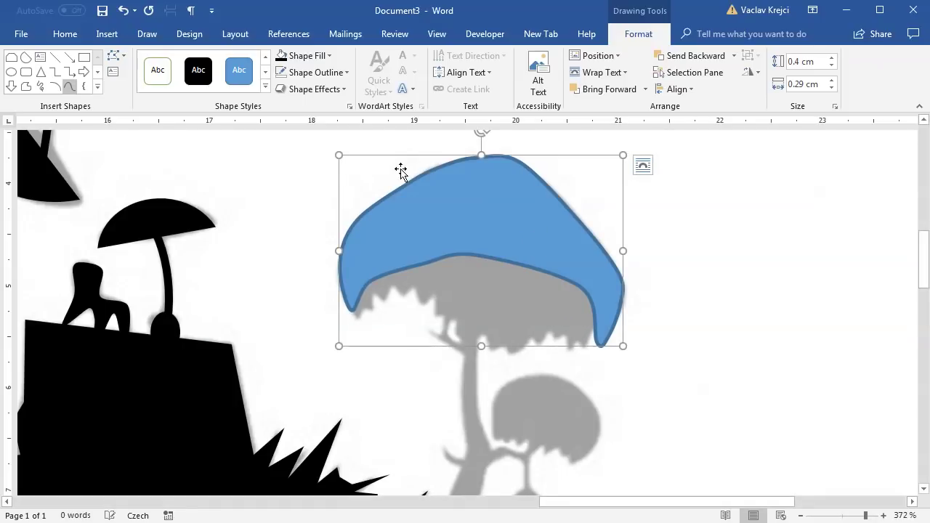
# Step: Fill the large tree crown's curve black and remove its outline
pyautogui.click(302, 73)
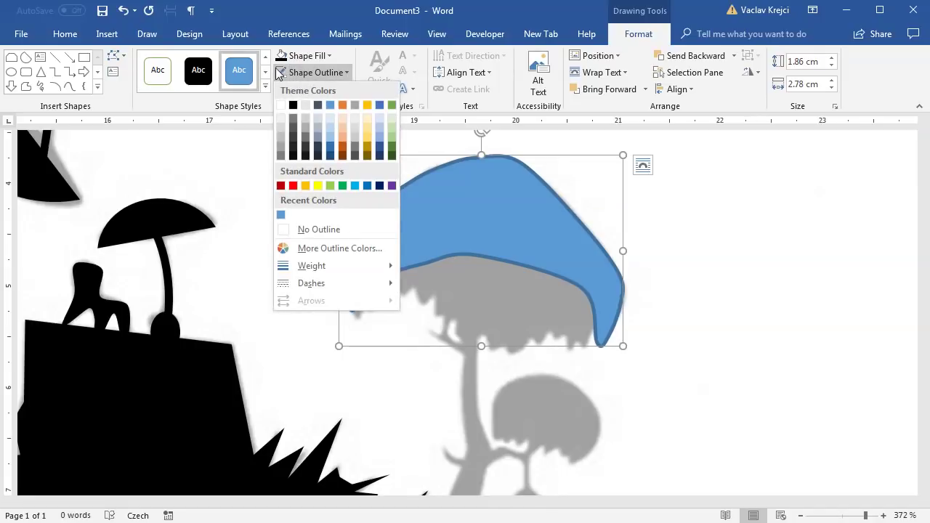
pyautogui.click(276, 73)
pyautogui.click(281, 55)
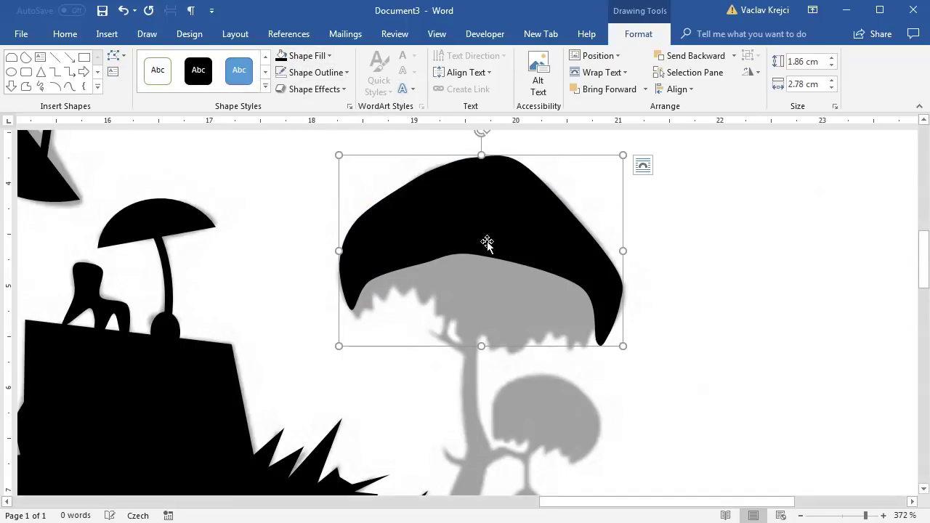
# Step: Trace the crown's jagged underside as a closed freeform about 1.22 by 2.54 cm and fill it black without an outline
pyautogui.click(27, 88)
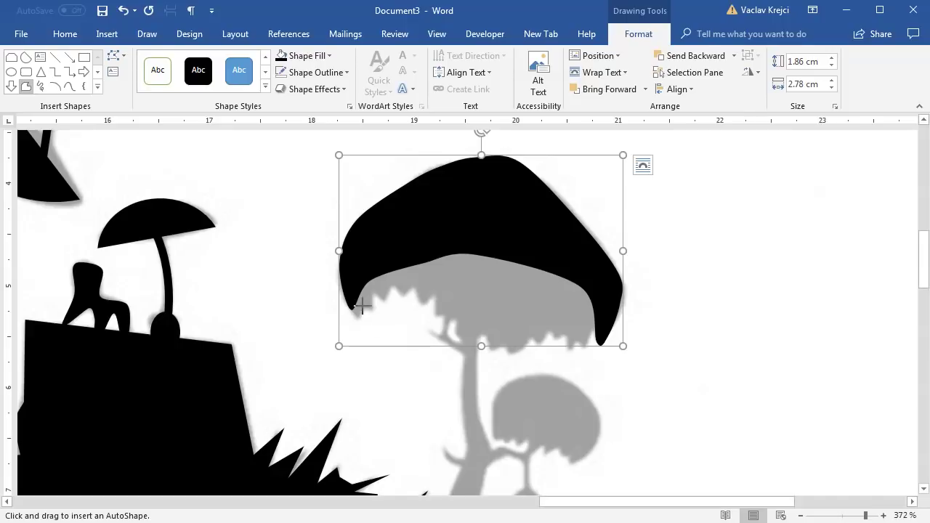
pyautogui.click(345, 292)
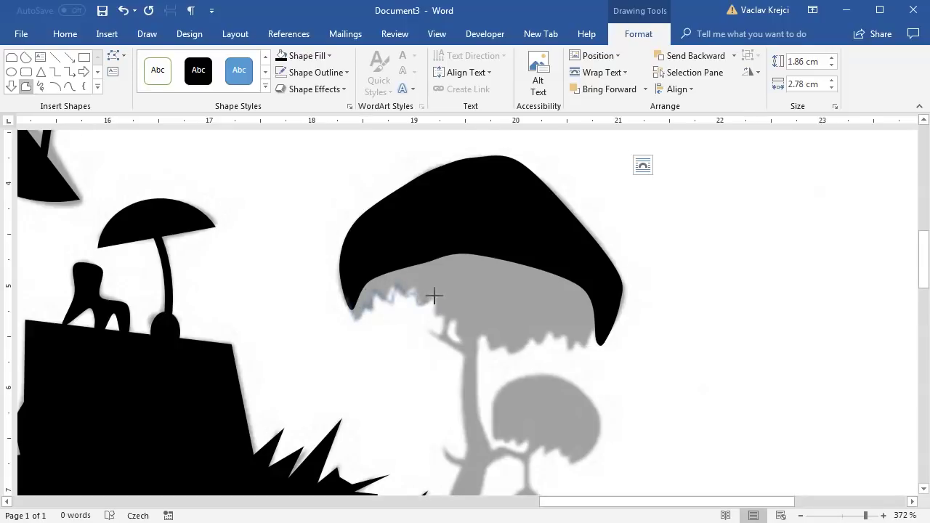
pyautogui.click(479, 340)
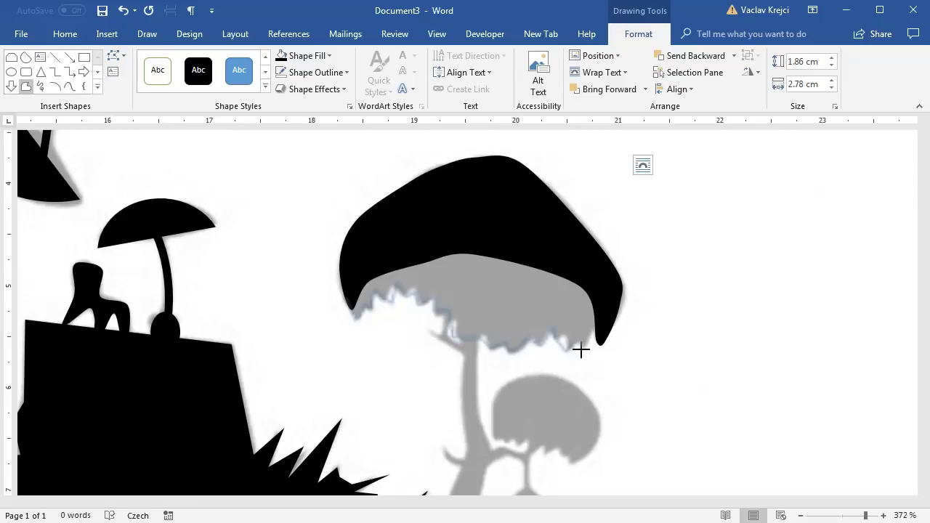
pyautogui.moveTo(605, 343)
pyautogui.mouseDown()
pyautogui.moveTo(583, 272)
pyautogui.moveTo(441, 225)
pyautogui.moveTo(357, 247)
pyautogui.moveTo(343, 303)
pyautogui.mouseUp()
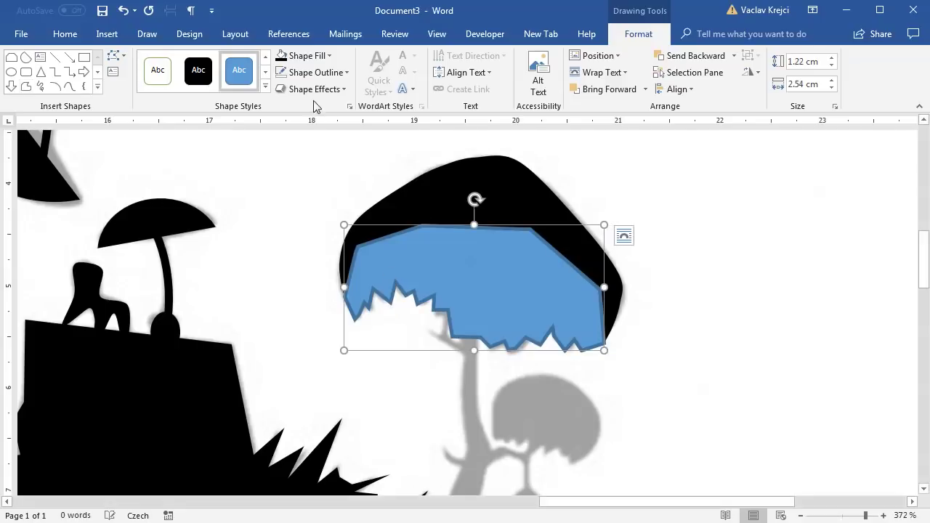
pyautogui.click(280, 56)
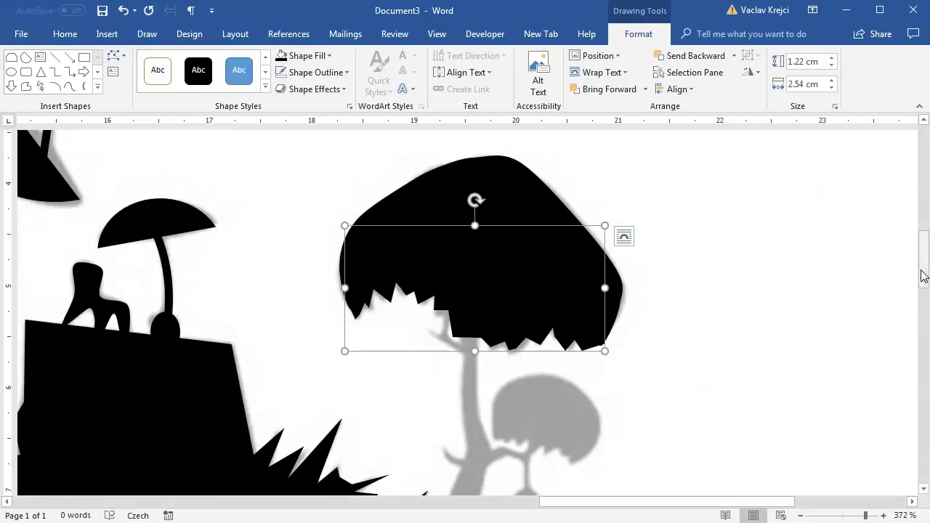
# Step: Trace the small tree's crown as a closed curve about 0.85 by 1.04 cm and fill it black without an outline
pyautogui.scroll(-3, 629, 374)
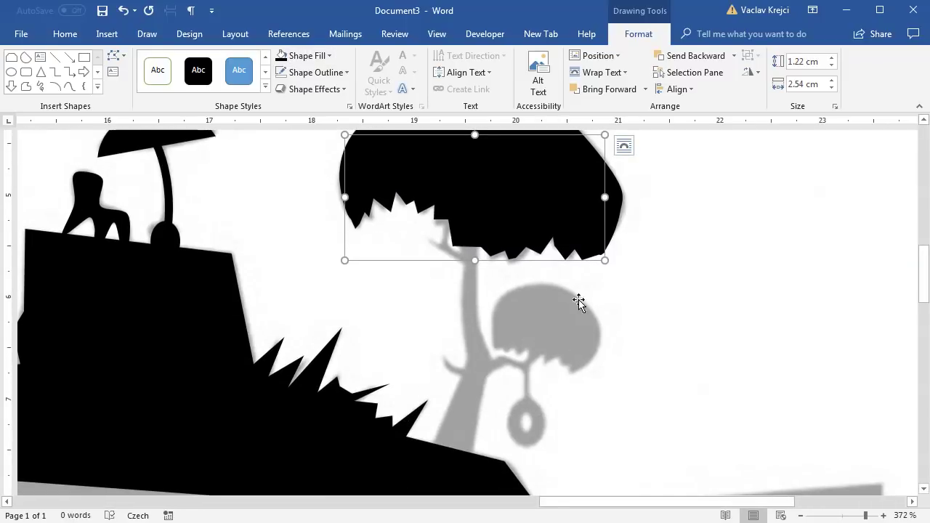
pyautogui.click(70, 87)
pyautogui.click(497, 320)
pyautogui.click(494, 312)
pyautogui.click(517, 285)
pyautogui.click(574, 295)
pyautogui.click(595, 314)
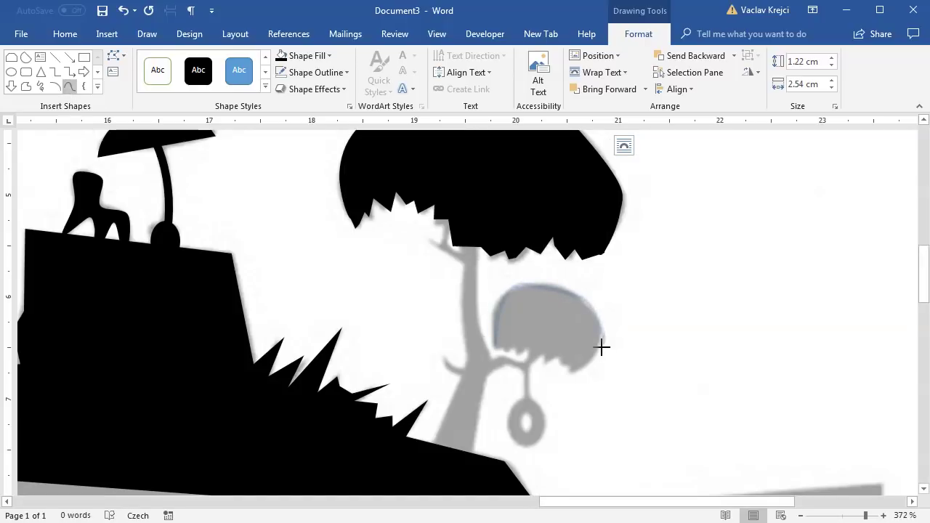
pyautogui.doubleClick(514, 335)
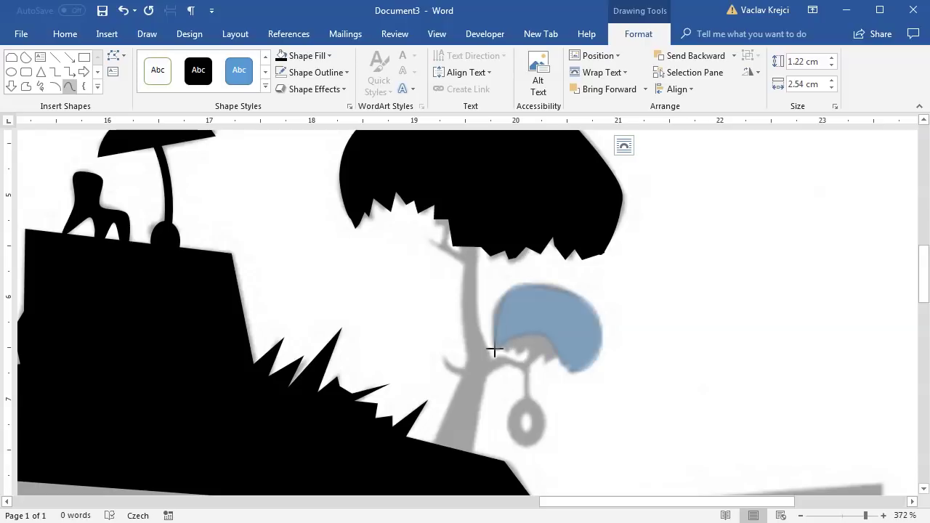
pyautogui.click(281, 56)
# Step: Trace the small crown's jagged underside as a closed freeform about 0.6 by 1 cm and fill it black without an outline
pyautogui.click(28, 87)
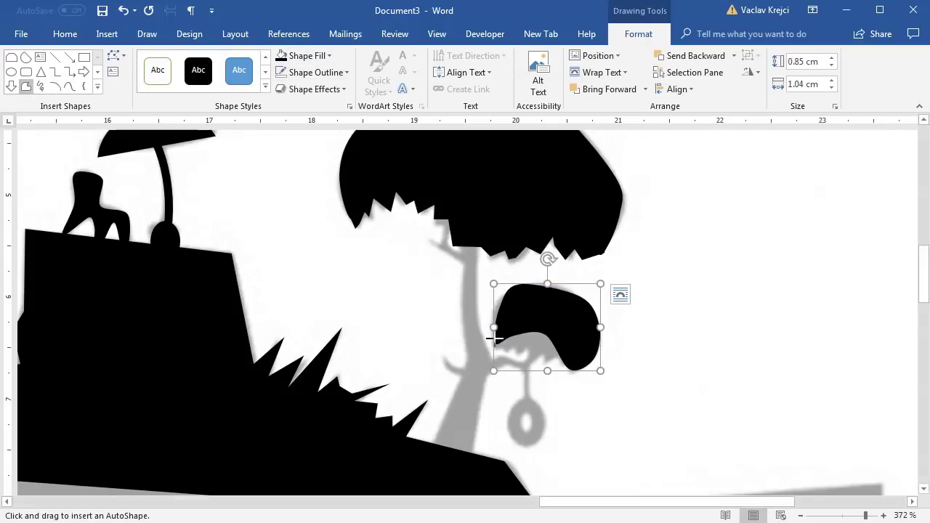
pyautogui.click(496, 351)
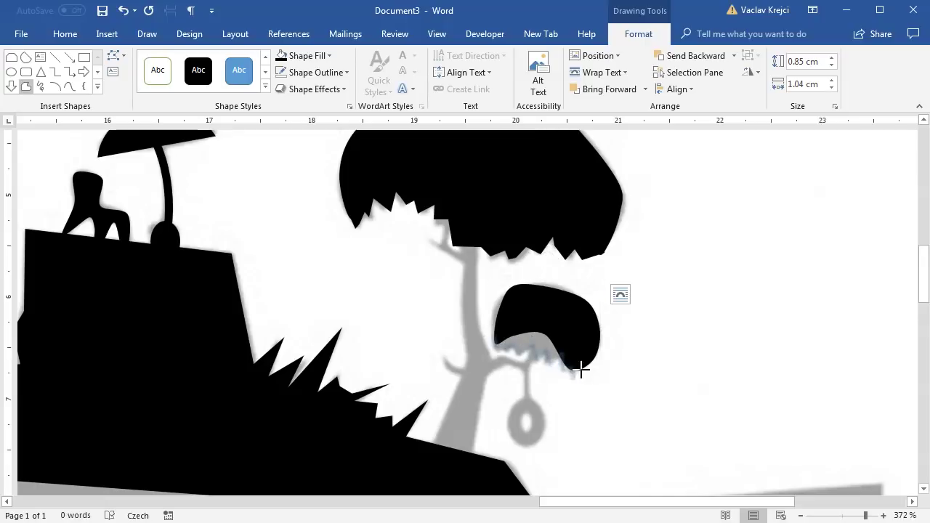
pyautogui.click(544, 318)
pyautogui.click(524, 317)
pyautogui.click(495, 333)
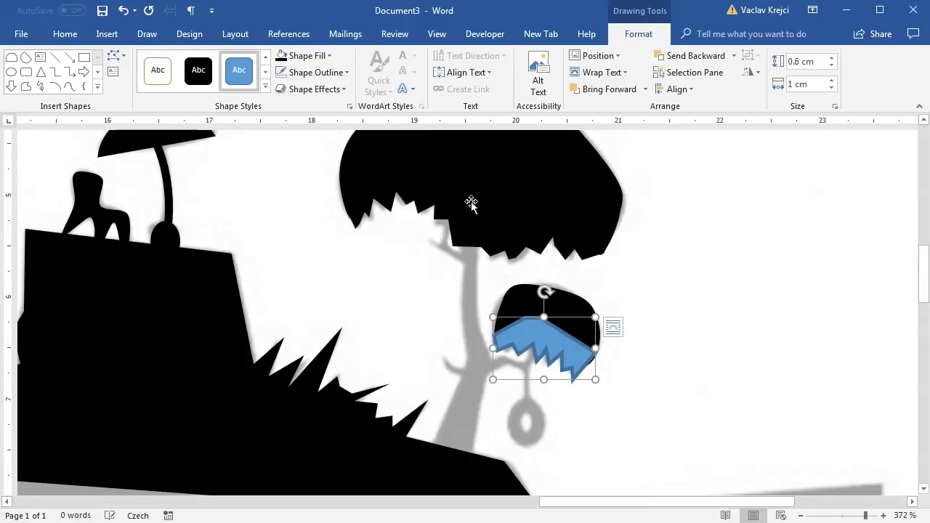
pyautogui.click(280, 56)
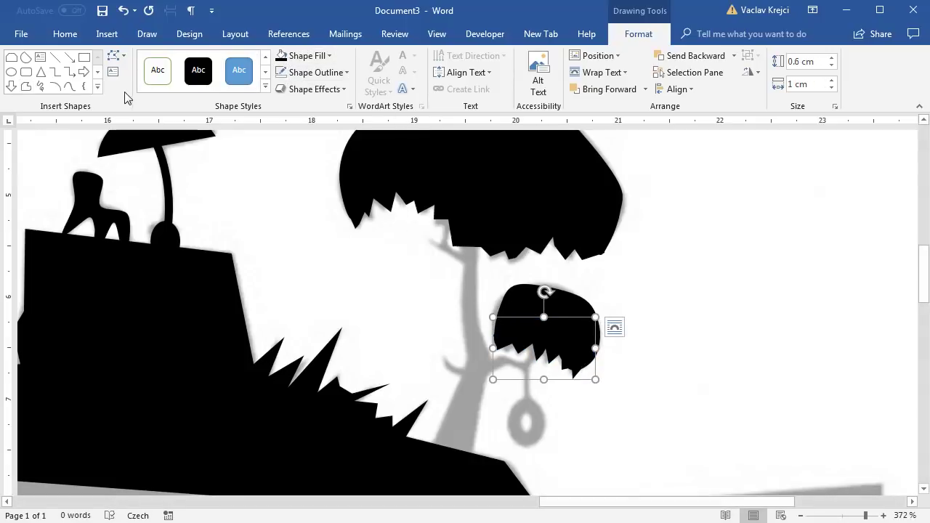
# Step: Trace the tree's trunk and branches as one closed freeform about 2.49 cm high and 1.34 cm wide
pyautogui.click(26, 86)
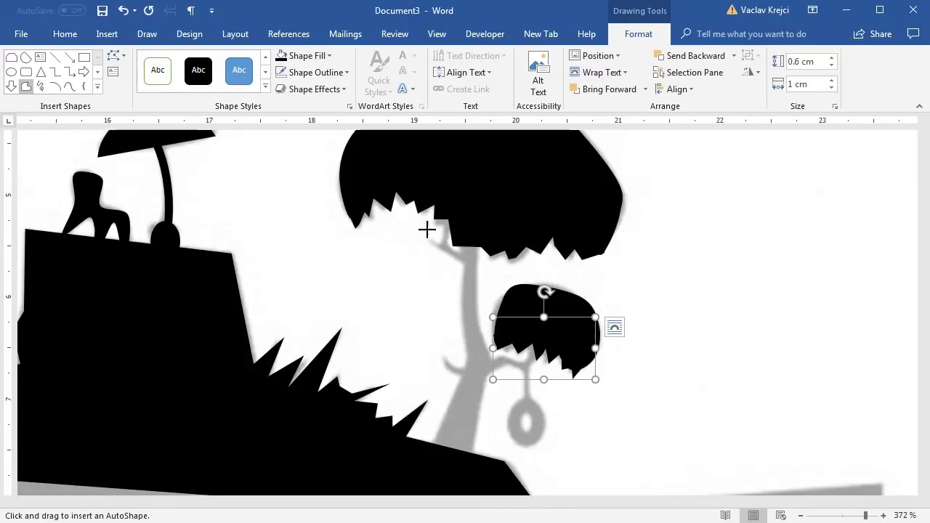
pyautogui.click(463, 217)
pyautogui.click(462, 263)
pyautogui.click(458, 311)
pyautogui.click(468, 364)
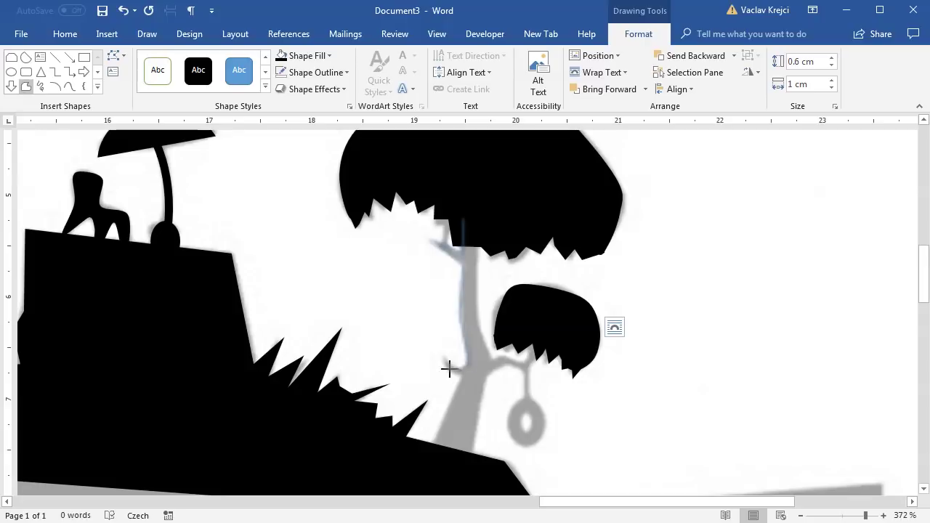
pyautogui.click(460, 369)
pyautogui.click(422, 441)
pyautogui.click(423, 463)
pyautogui.click(470, 471)
pyautogui.click(488, 373)
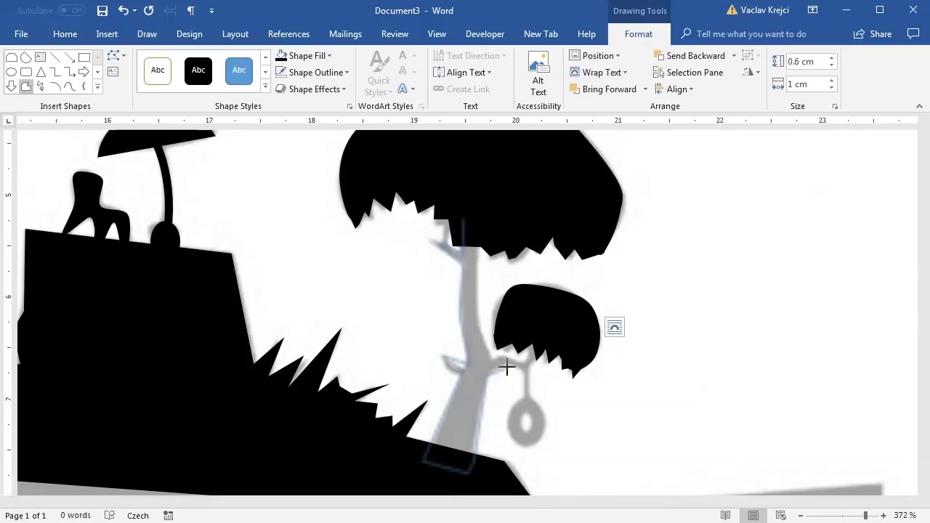
pyautogui.click(558, 324)
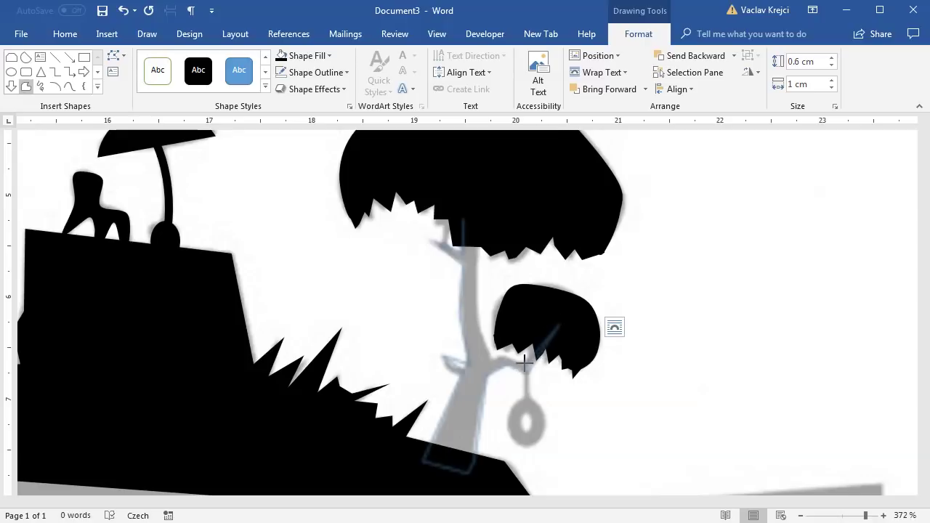
pyautogui.click(474, 219)
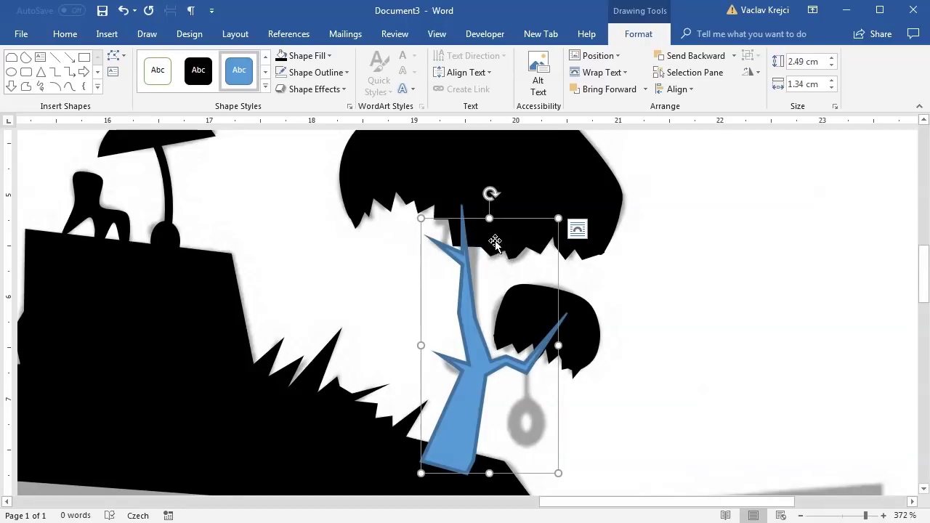
# Step: Widen the trunk's pointed top by opening its path, moving the end point and closing it, and fill the trunk black without an outline
pyautogui.rightClick(465, 292)
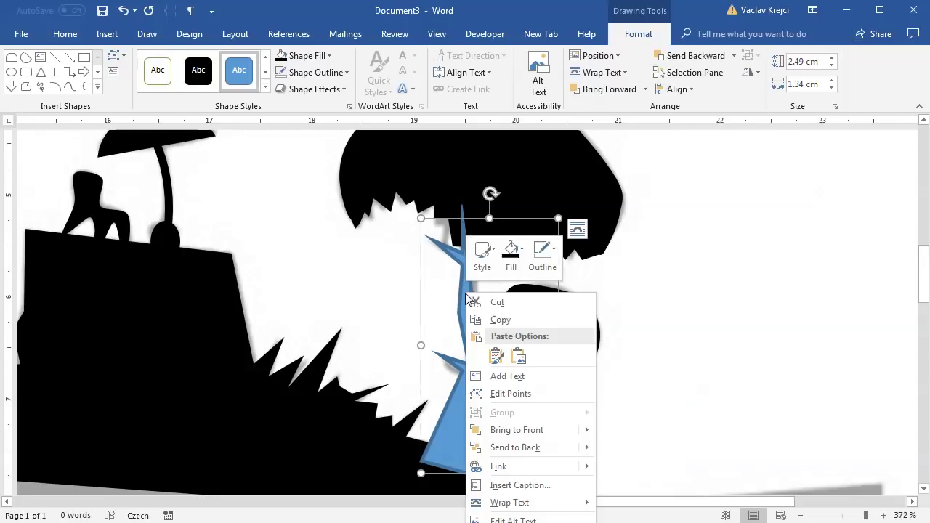
pyautogui.click(520, 394)
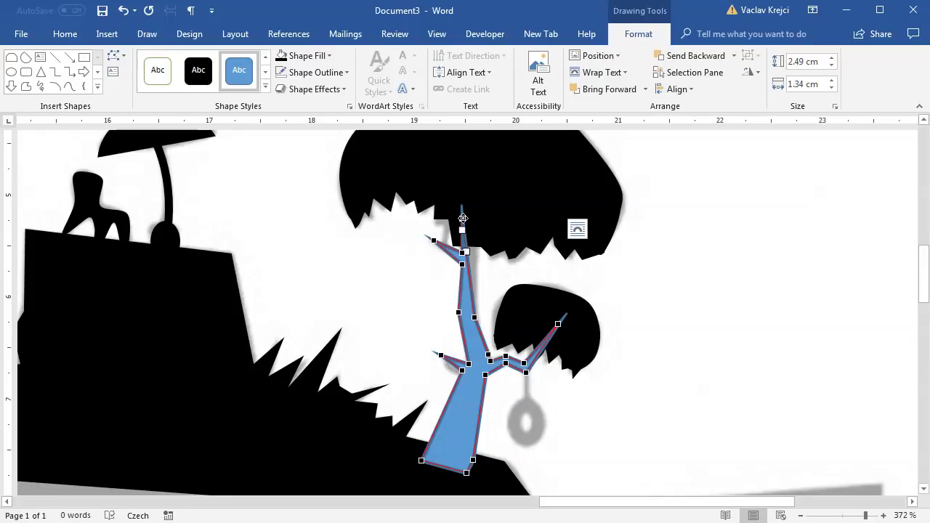
pyautogui.rightClick(463, 218)
pyautogui.click(503, 261)
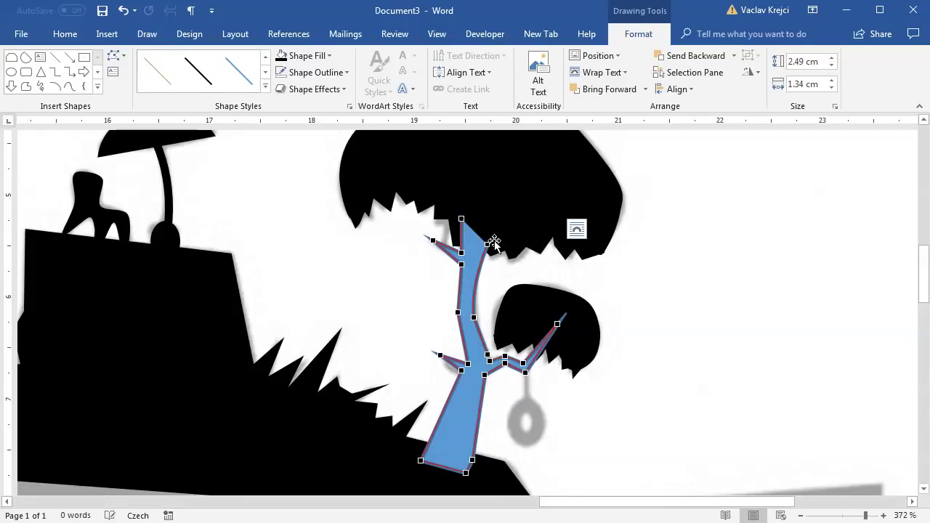
pyautogui.moveTo(488, 239); pyautogui.dragTo(488, 225)
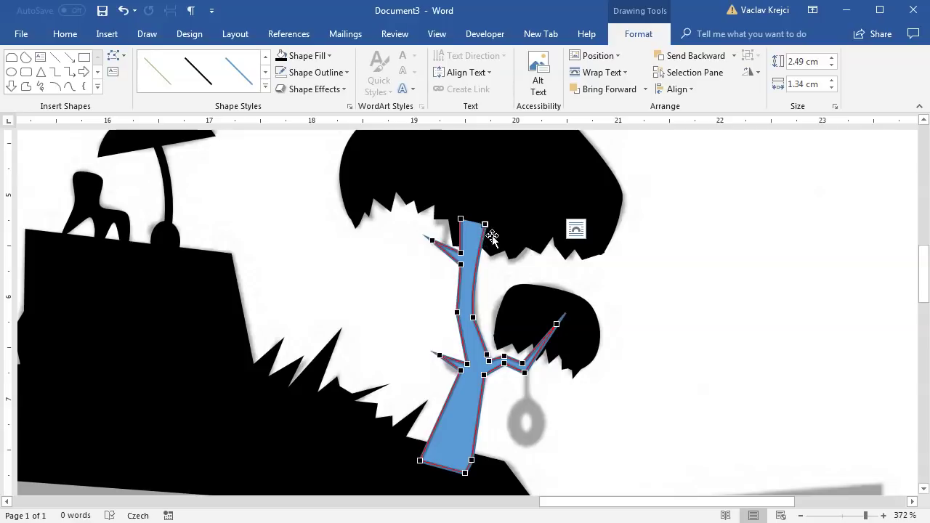
pyautogui.rightClick(487, 225)
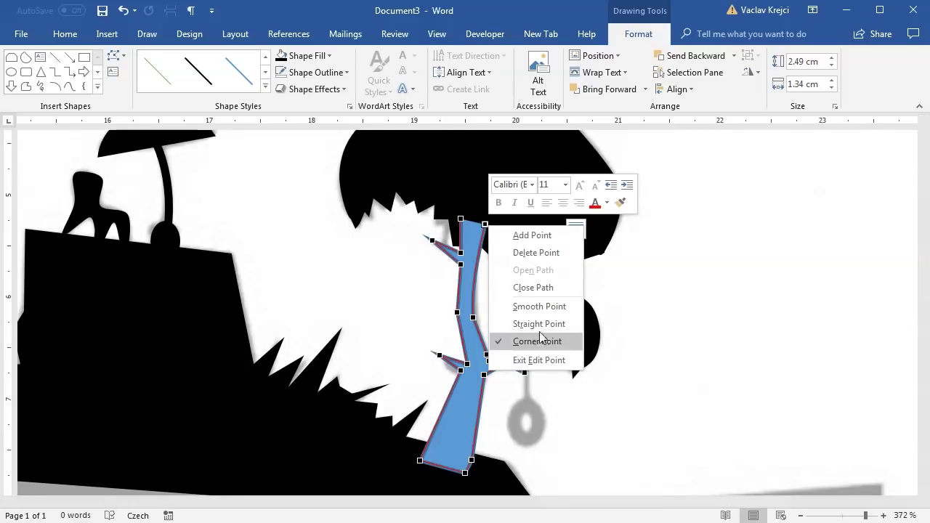
pyautogui.click(546, 289)
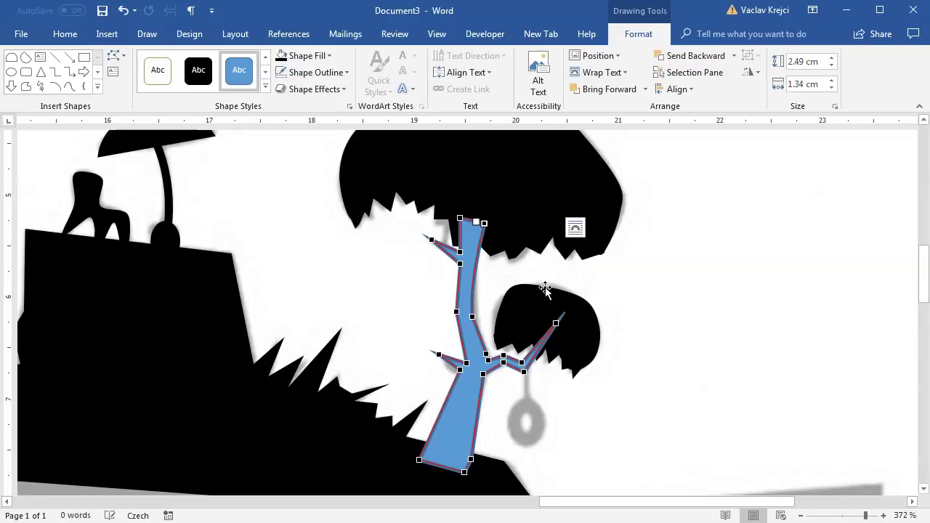
pyautogui.click(282, 56)
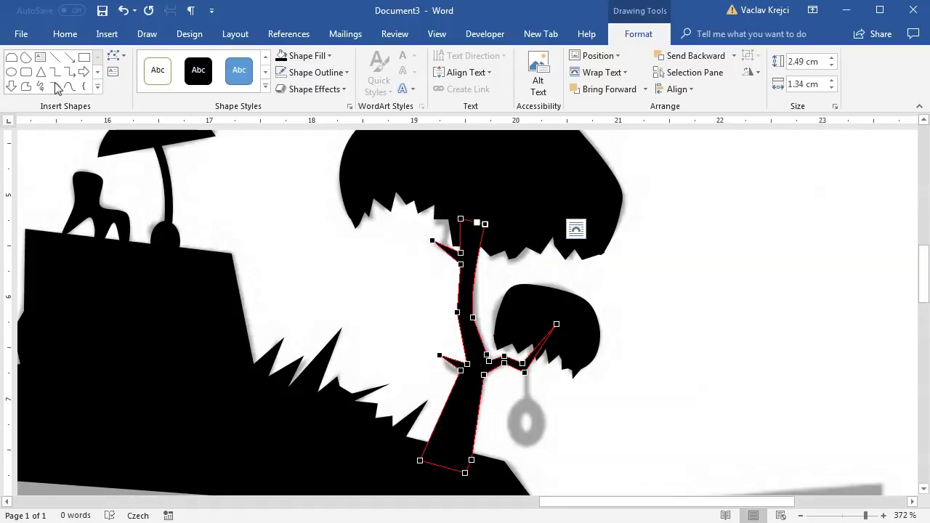
# Step: Draw a vertical line about 0.3 cm long between the branch and the tyre swing and colour it black
pyautogui.click(55, 56)
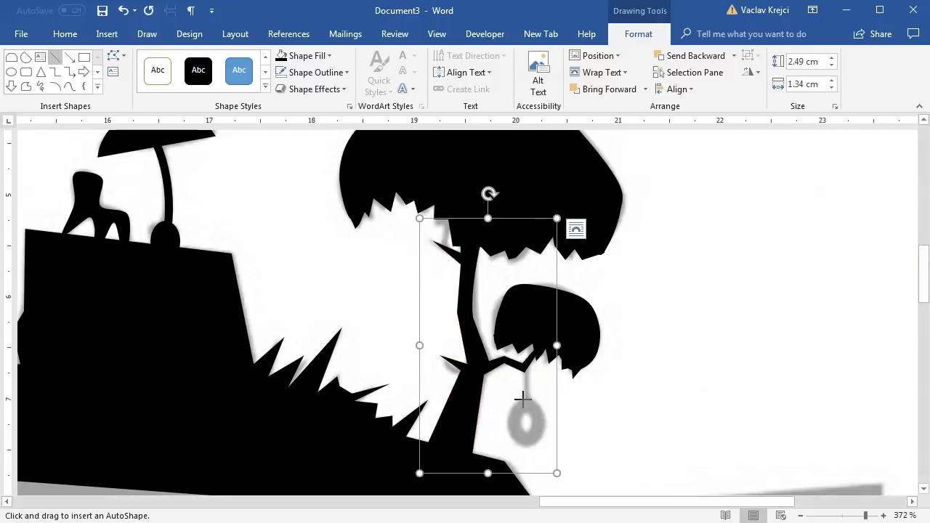
pyautogui.moveTo(524, 397); pyautogui.dragTo(524, 366)
pyautogui.click(306, 75)
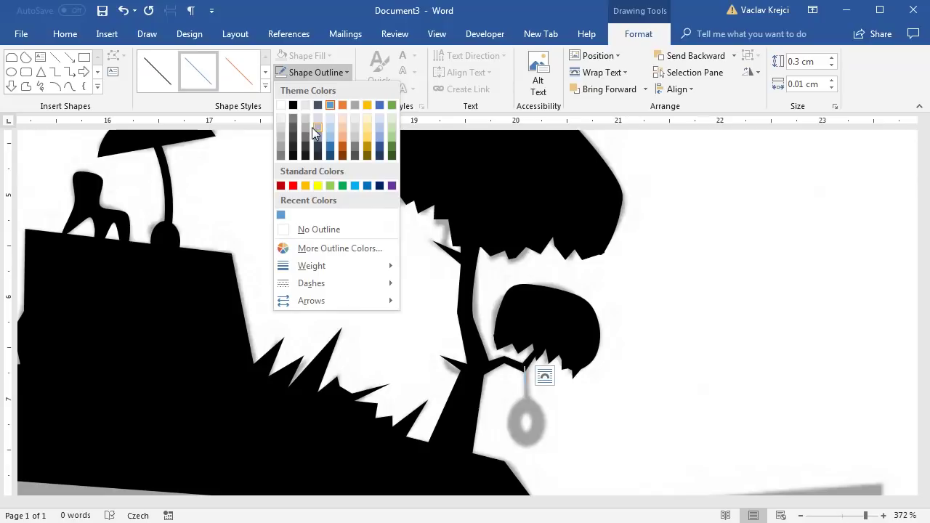
pyautogui.click(293, 107)
# Step: Set the weight of the tyre swing's rope line to 1½ pt
pyautogui.click(317, 72)
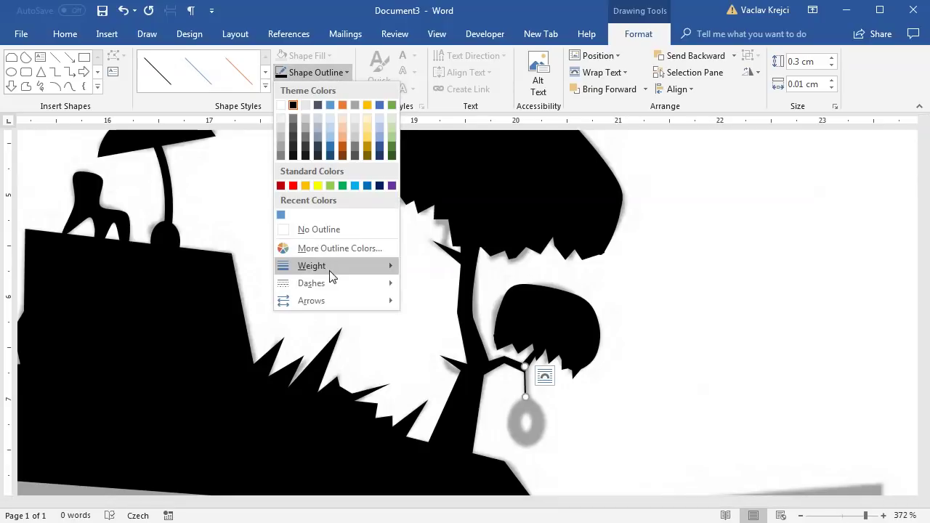
pyautogui.moveTo(329, 268)
pyautogui.click(465, 346)
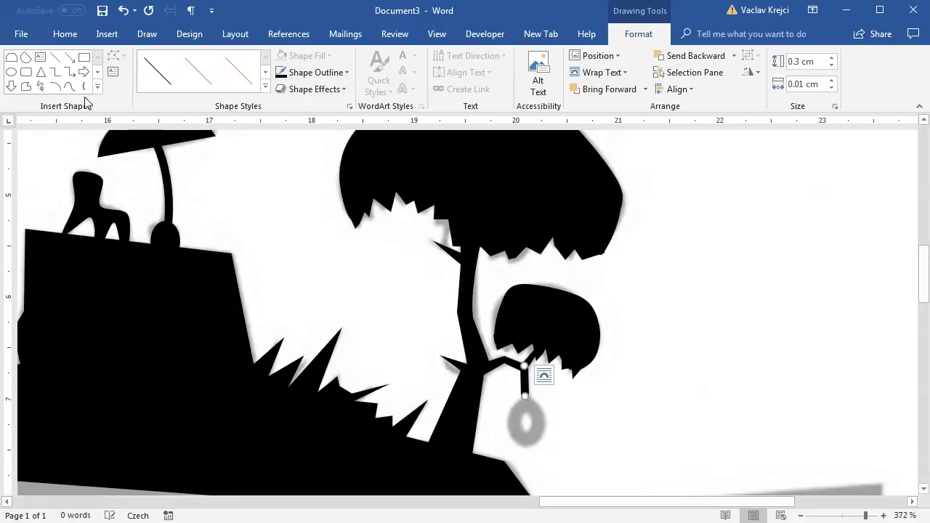
pyautogui.click(309, 72)
pyautogui.moveTo(347, 266)
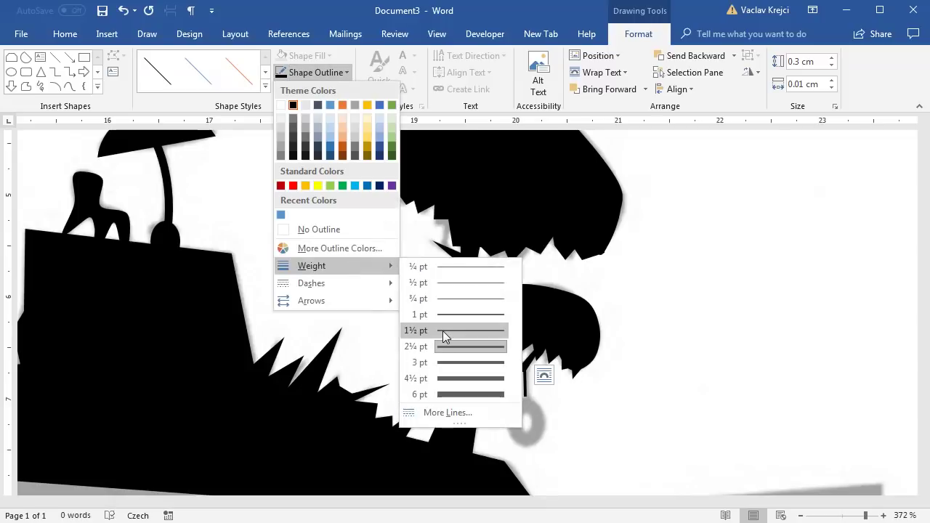
pyautogui.click(443, 331)
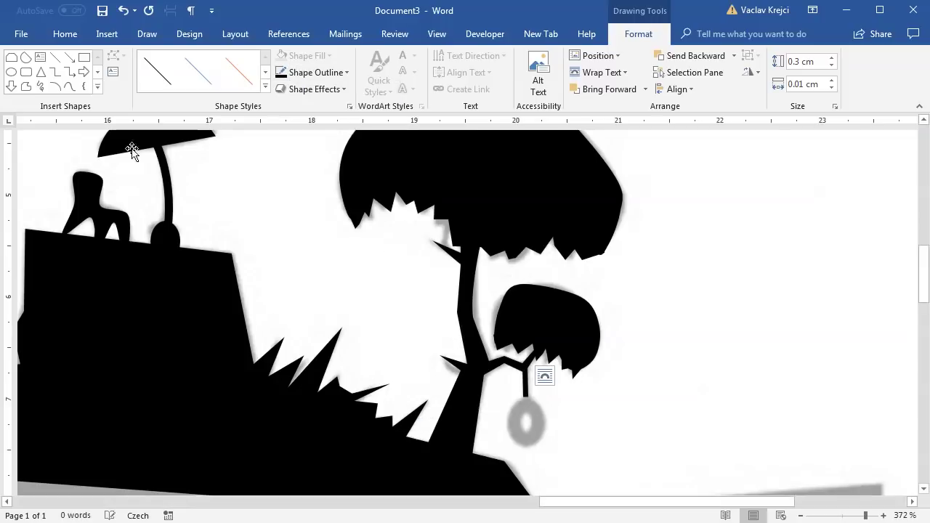
# Step: Draw the tyre as an ellipse about 0.35 cm high and 0.27 cm wide with no fill and a black 4½ pt outline
pyautogui.click(11, 73)
pyautogui.moveTo(512, 400); pyautogui.dragTo(539, 439)
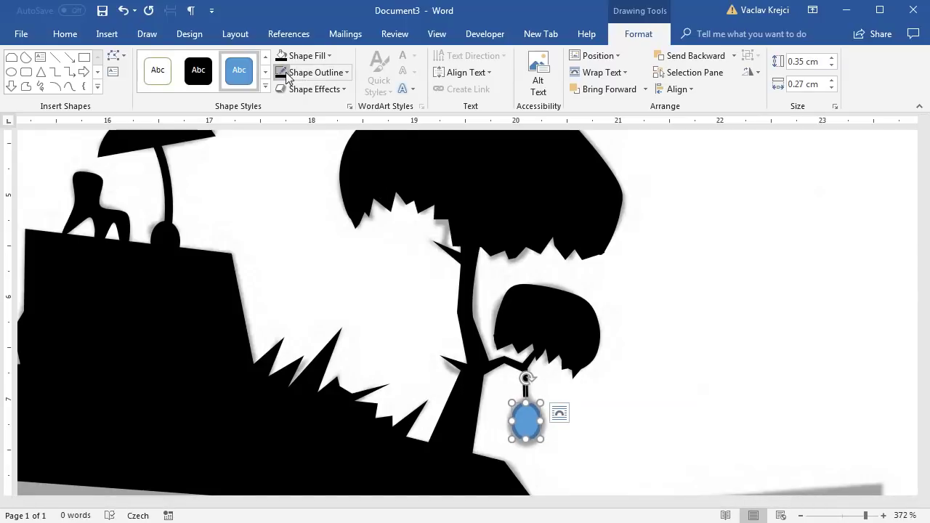
pyautogui.click(306, 56)
pyautogui.click(332, 214)
pyautogui.click(315, 72)
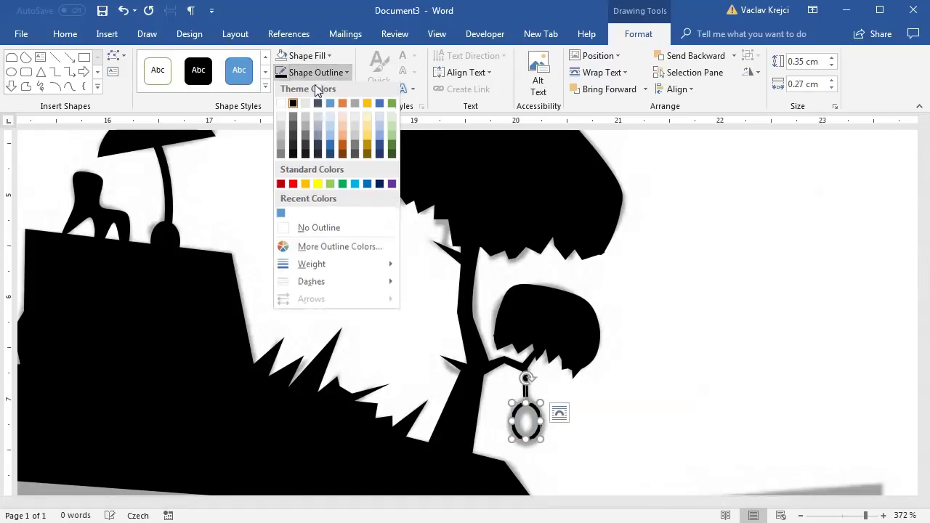
pyautogui.moveTo(344, 265)
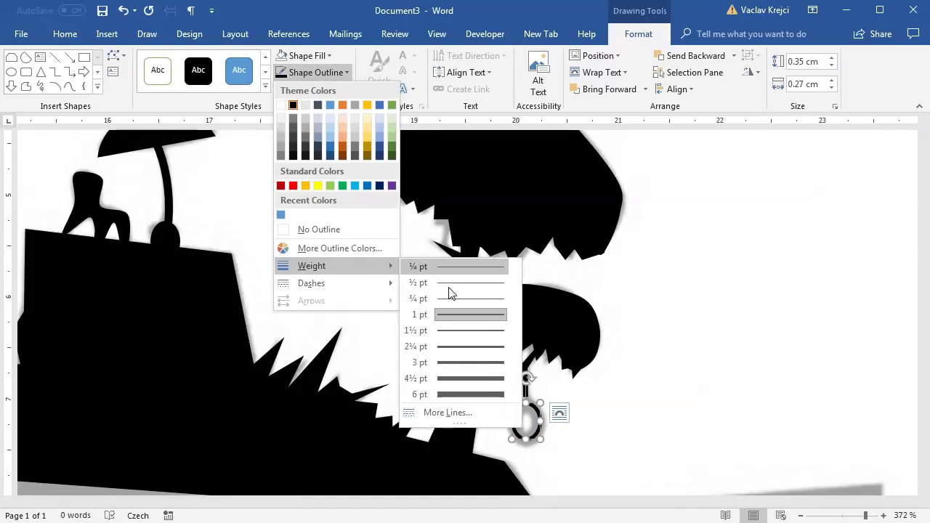
pyautogui.click(457, 378)
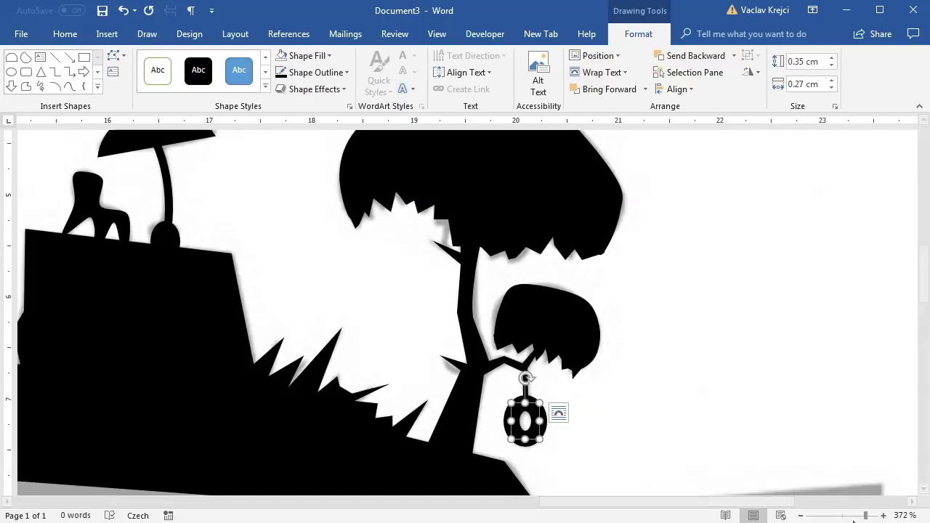
# Step: Review the whole silhouette against the reference picture and examine the lower part of the grey FORTNITE lettering up close
pyautogui.scroll(-20, 602, 433)
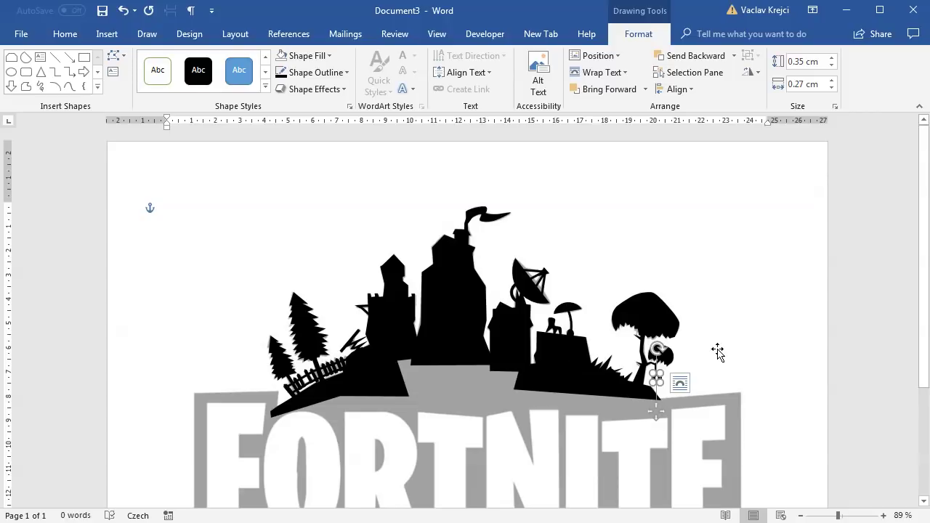
pyautogui.click(547, 301)
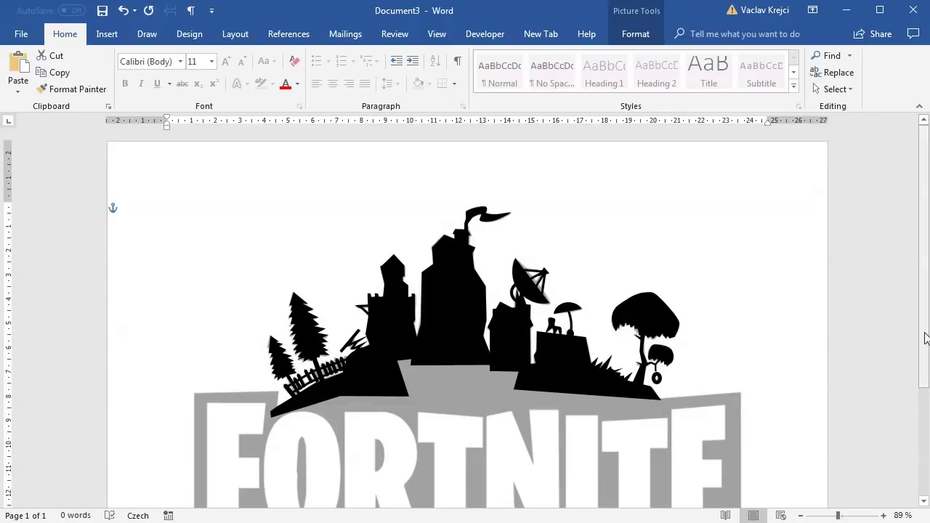
pyautogui.scroll(-2, 924, 339)
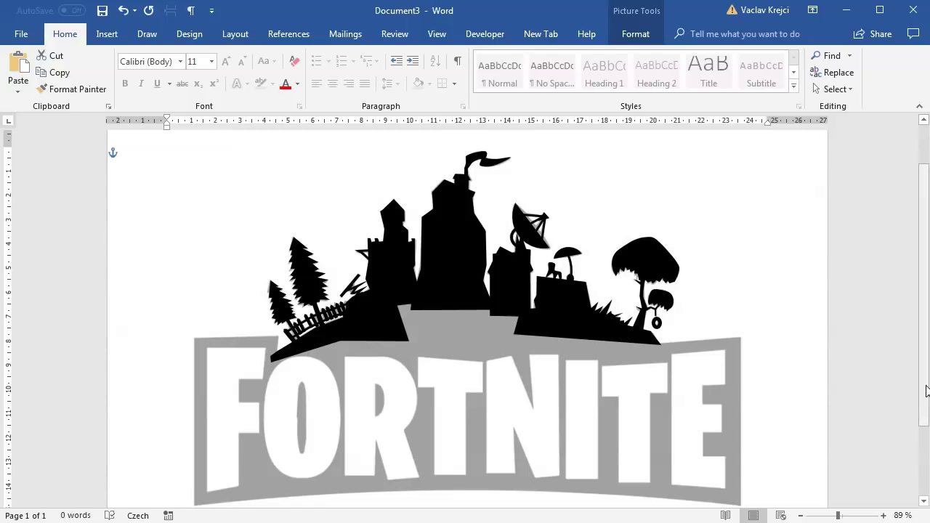
pyautogui.scroll(-1, 924, 393)
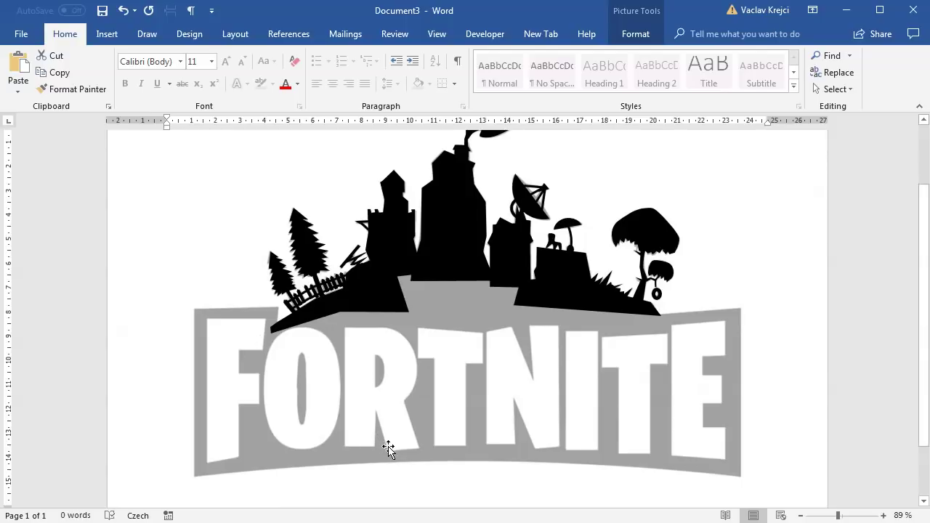
pyautogui.click(862, 516)
pyautogui.moveTo(467, 501); pyautogui.dragTo(329, 506)
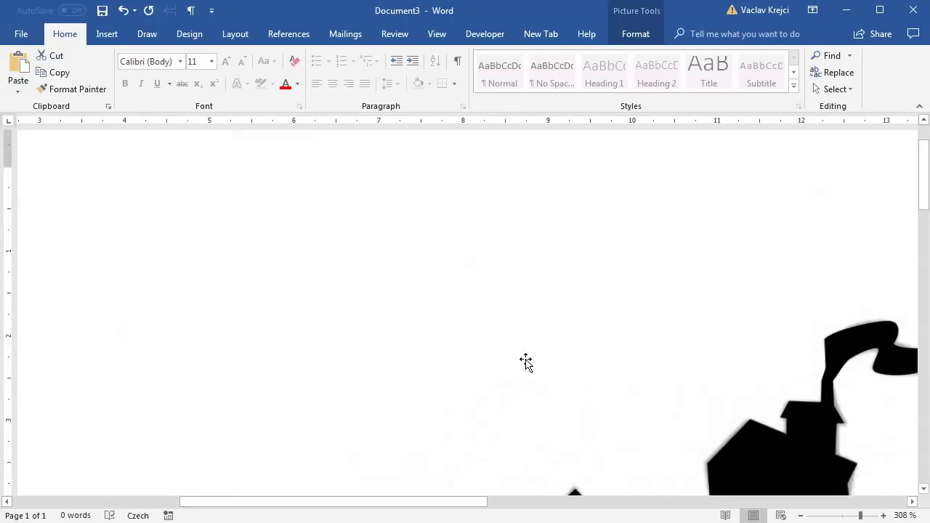
pyautogui.scroll(-20, 526, 362)
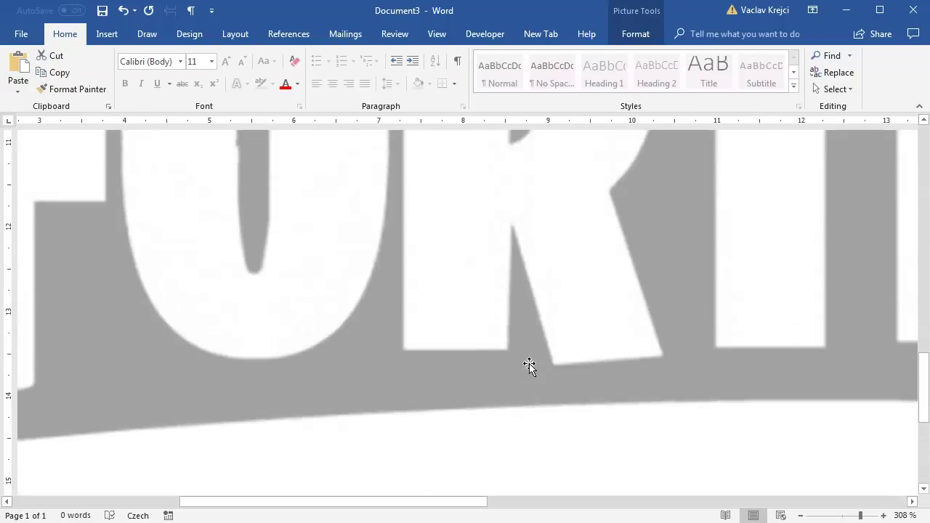
# Step: Trace the letter F of the grey FORTNITE lettering with a closed freeform about 5.96 cm high and 2.48 cm wide
pyautogui.scroll(3, 529, 365)
pyautogui.click(848, 516)
pyautogui.scroll(10, 502, 489)
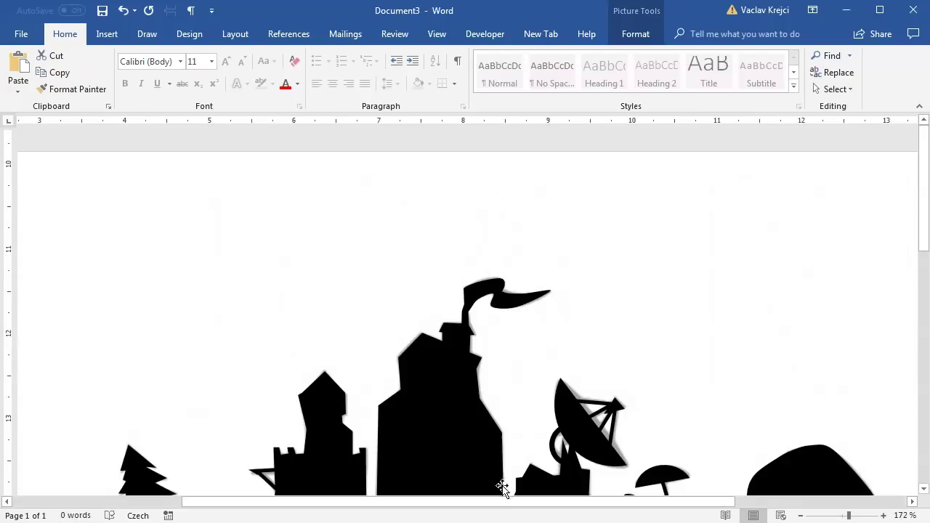
pyautogui.moveTo(490, 511); pyautogui.dragTo(478, 511)
pyautogui.moveTo(923, 207); pyautogui.dragTo(921, 369)
pyautogui.moveTo(505, 501); pyautogui.dragTo(442, 465)
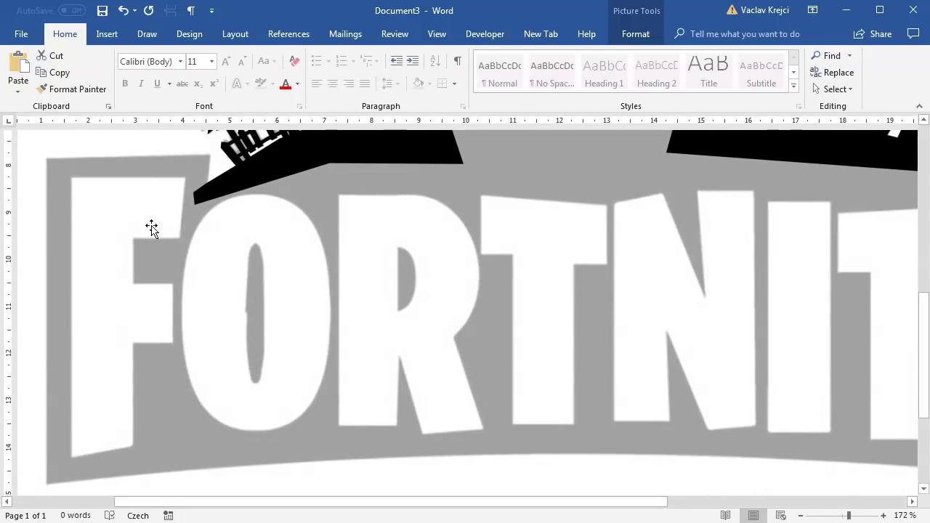
pyautogui.click(107, 35)
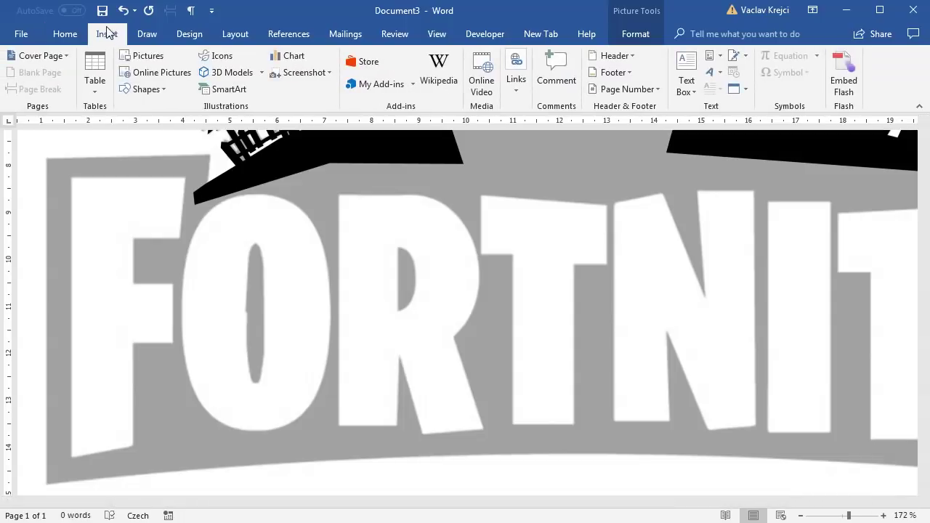
pyautogui.click(131, 89)
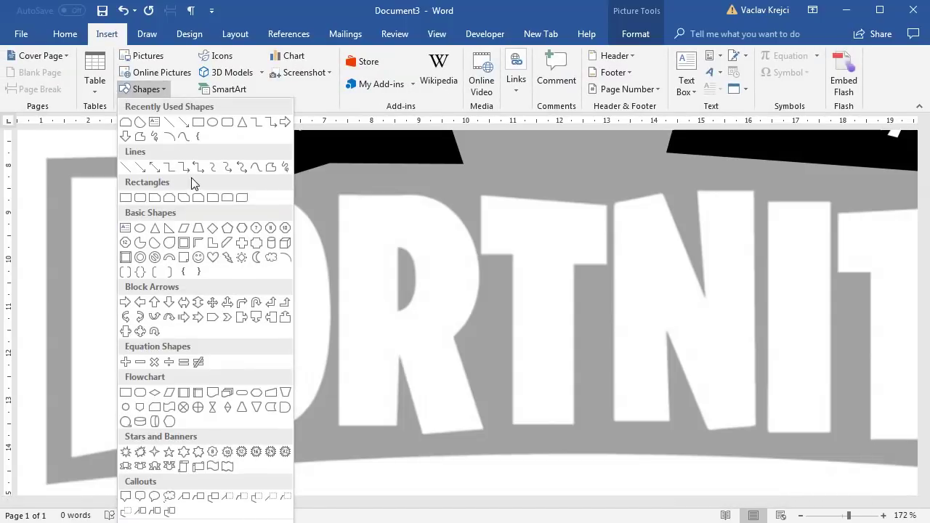
pyautogui.click(141, 138)
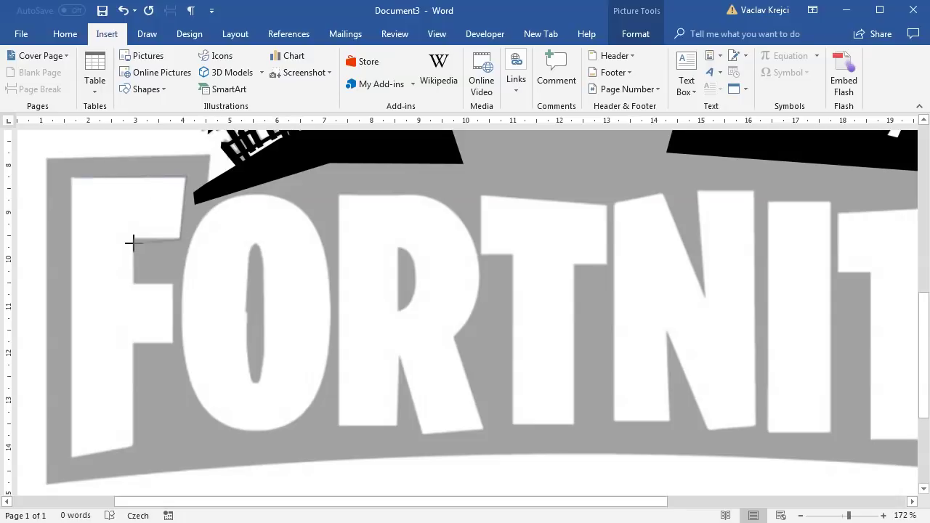
pyautogui.click(170, 290)
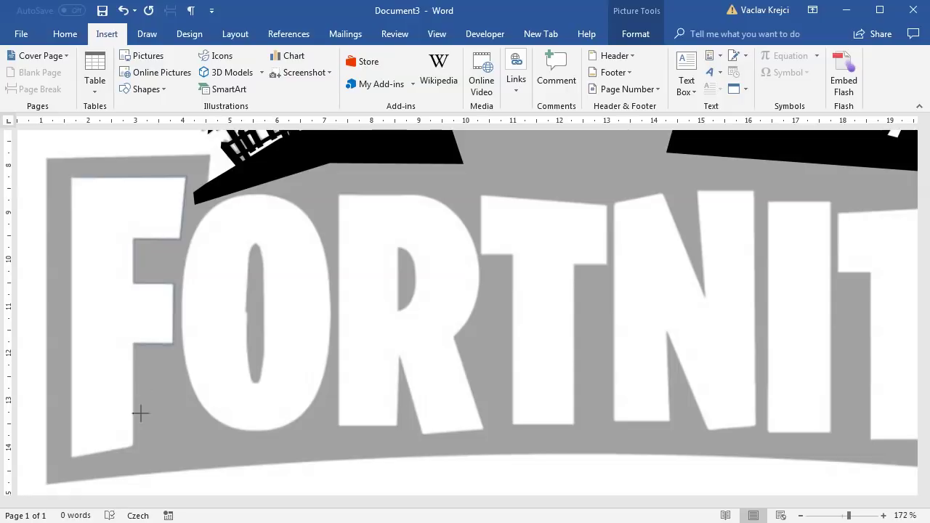
pyautogui.click(132, 445)
pyautogui.click(70, 457)
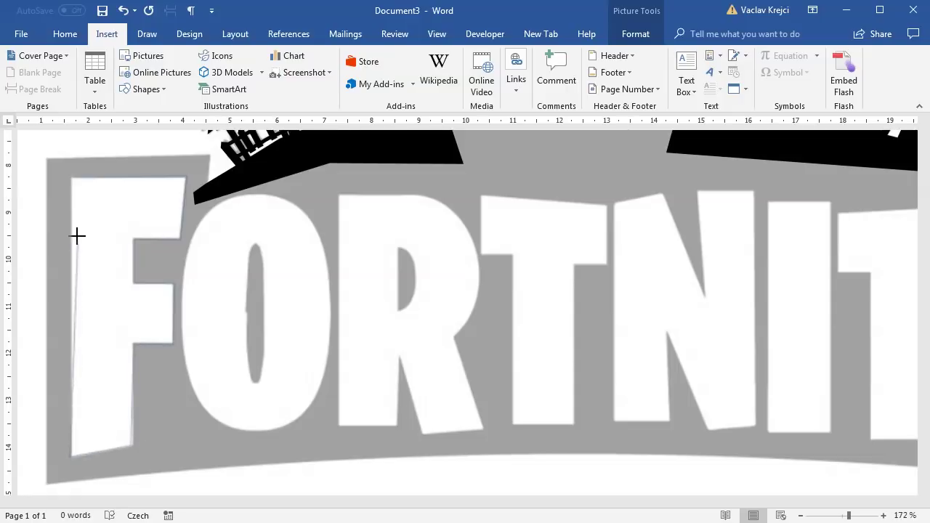
pyautogui.click(71, 183)
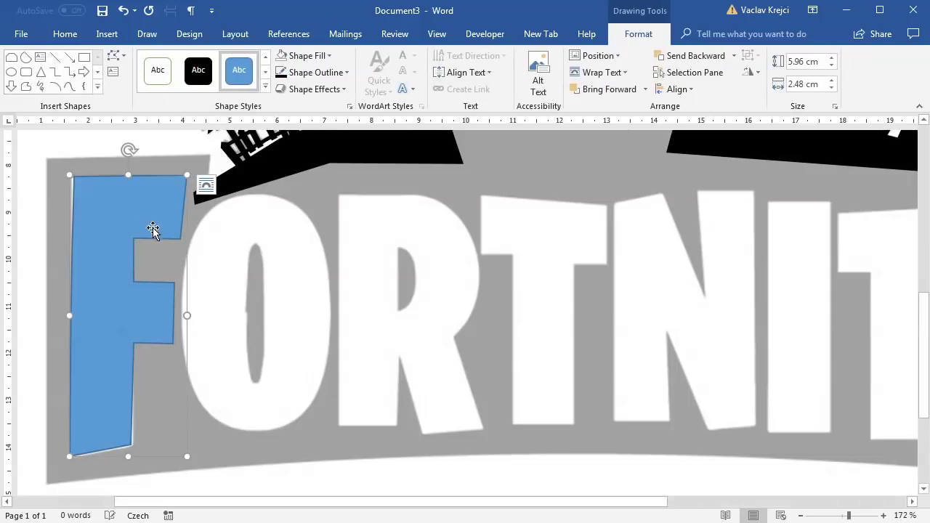
# Step: Edit the F's points and move its upper-left corner onto the corner of the reference letter
pyautogui.rightClick(88, 194)
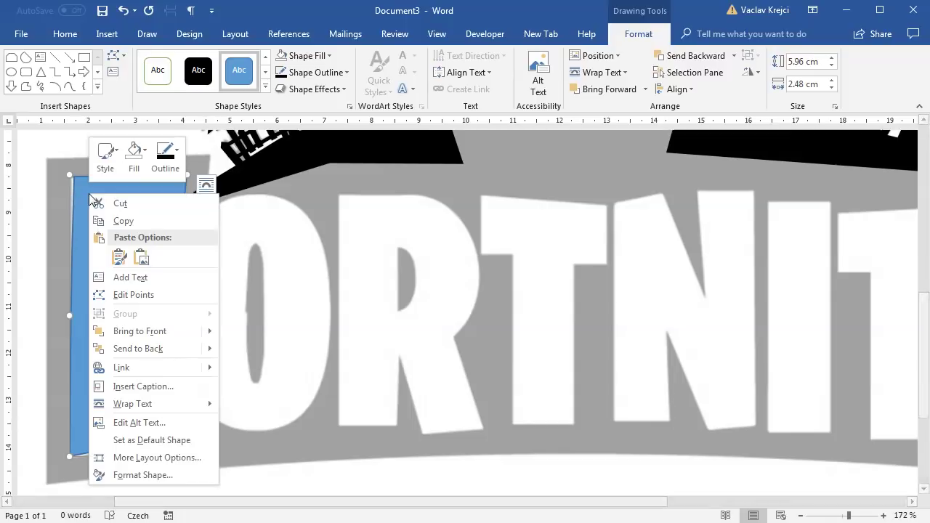
pyautogui.click(151, 296)
pyautogui.click(74, 175)
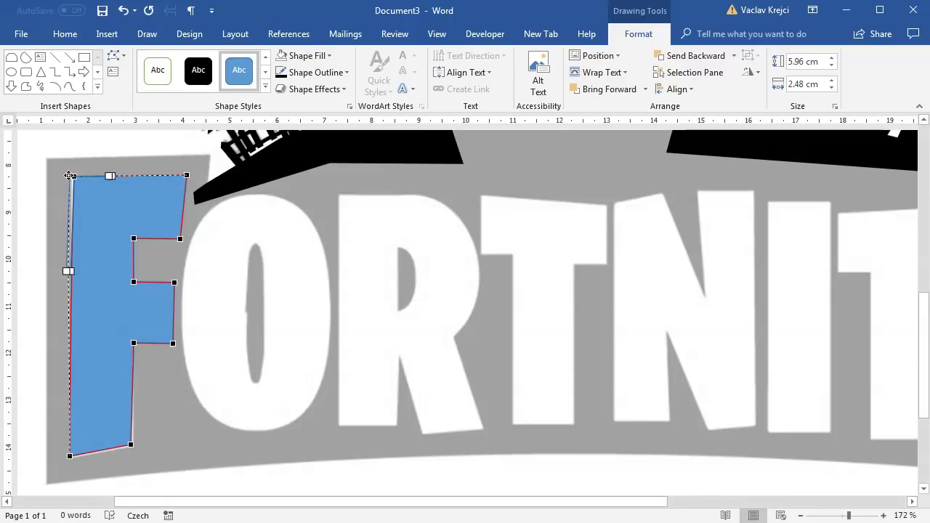
pyautogui.moveTo(74, 175); pyautogui.dragTo(72, 177)
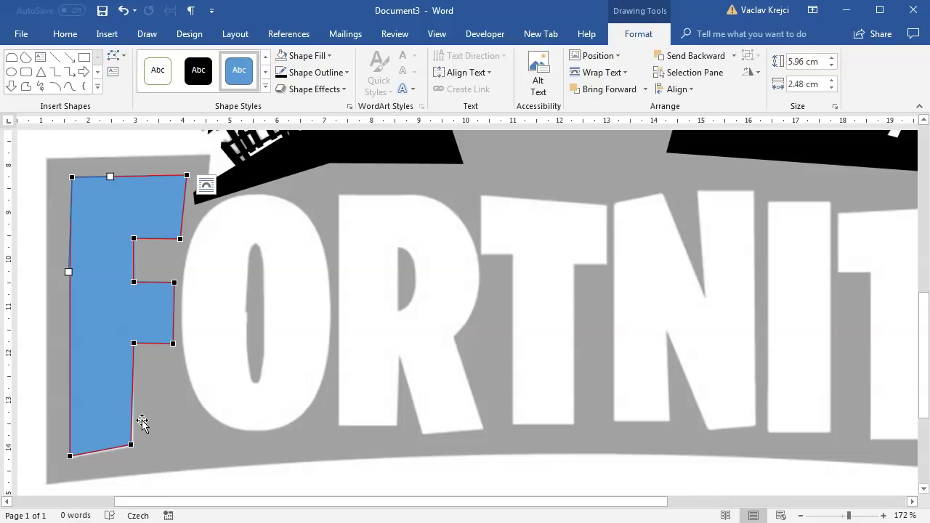
pyautogui.click(206, 268)
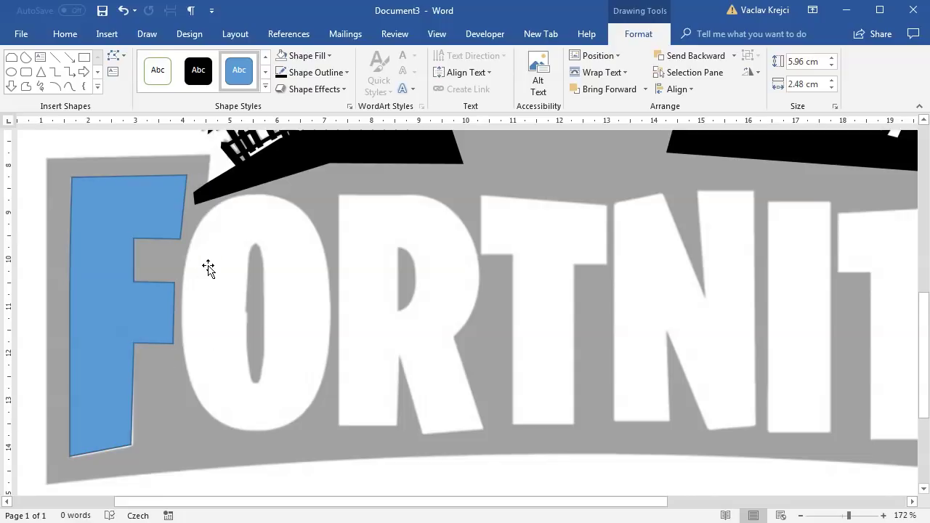
# Step: Remove the outline from the F shape
pyautogui.doubleClick(120, 213)
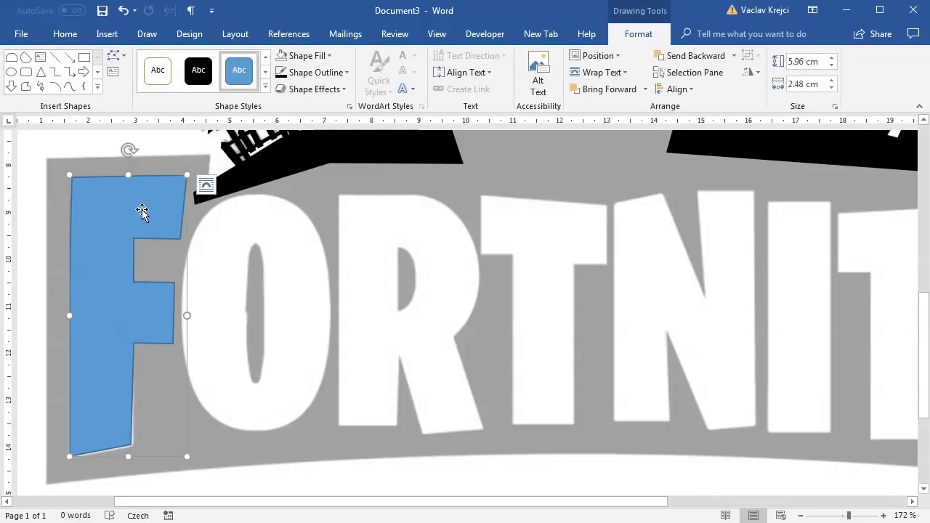
pyautogui.click(305, 72)
pyautogui.click(312, 231)
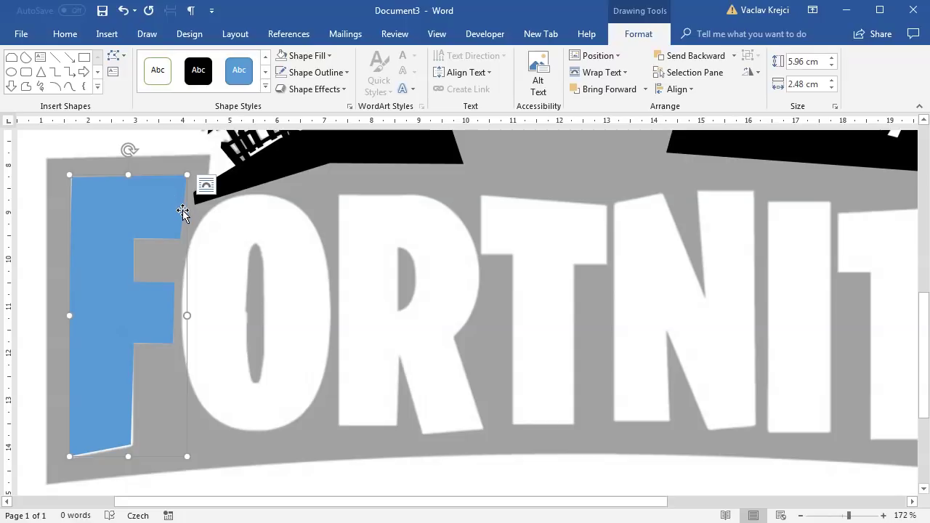
# Step: Draw an ellipse about 5.09 cm high and 2.96 cm wide and centre it over the reference letter O
pyautogui.click(11, 72)
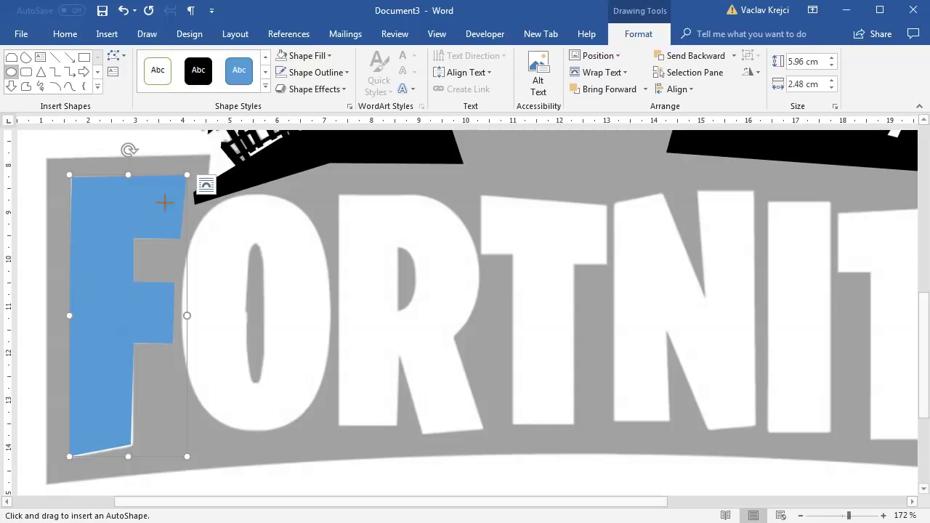
pyautogui.moveTo(181, 198)
pyautogui.mouseDown()
pyautogui.moveTo(293, 339)
pyautogui.moveTo(321, 439)
pyautogui.mouseUp()
pyautogui.moveTo(261, 328); pyautogui.dragTo(270, 320)
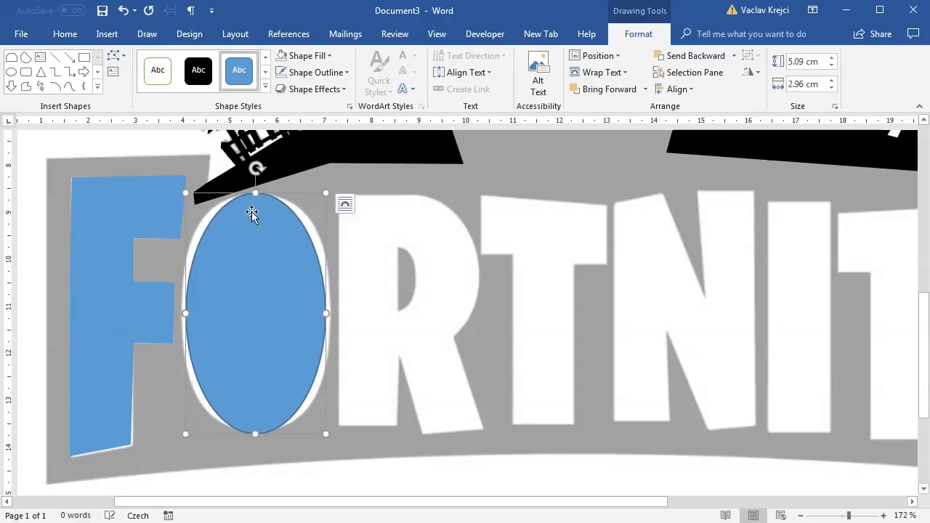
# Step: Edit the O's points, lengthening the curve handles at its top and bottom points to match the reference letter's fuller shape
pyautogui.rightClick(260, 247)
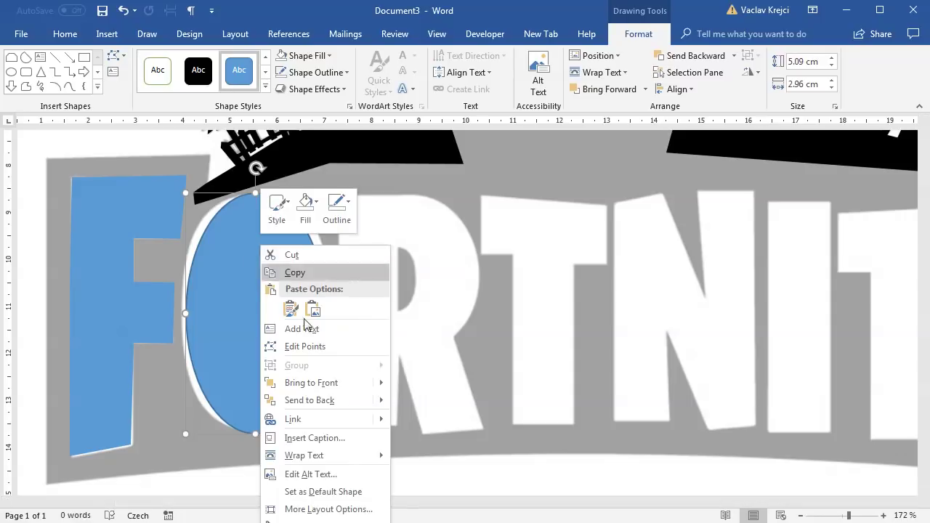
pyautogui.click(322, 348)
pyautogui.click(256, 195)
pyautogui.moveTo(295, 191); pyautogui.dragTo(316, 192)
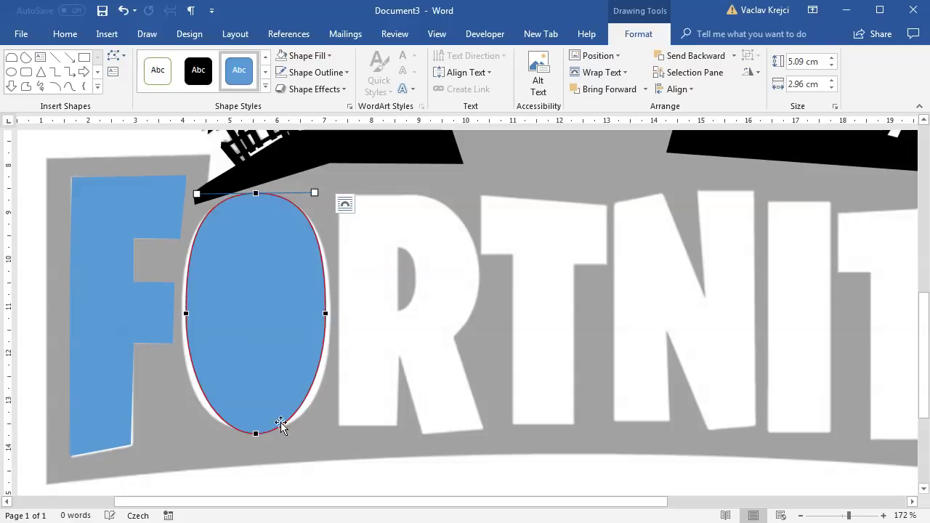
pyautogui.click(256, 434)
pyautogui.moveTo(295, 434); pyautogui.dragTo(320, 433)
pyautogui.moveTo(325, 311); pyautogui.dragTo(329, 311)
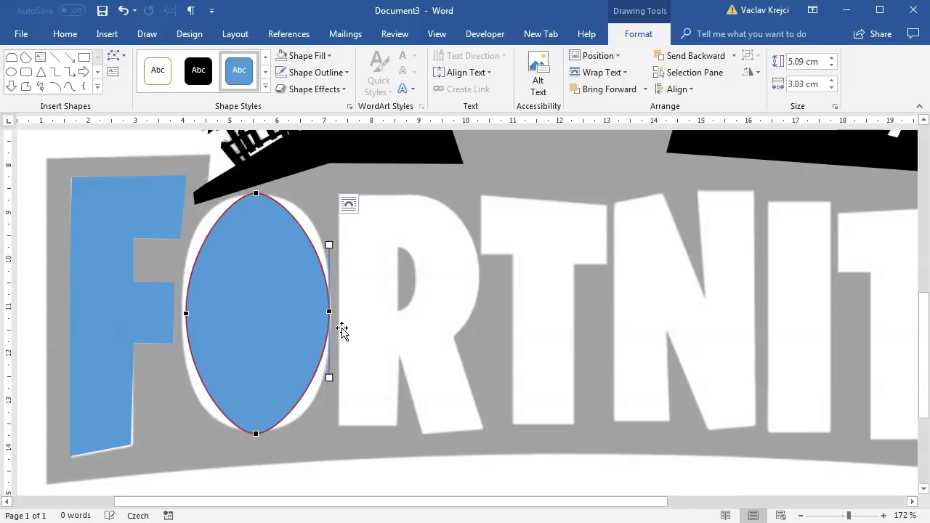
pyautogui.click(122, 11)
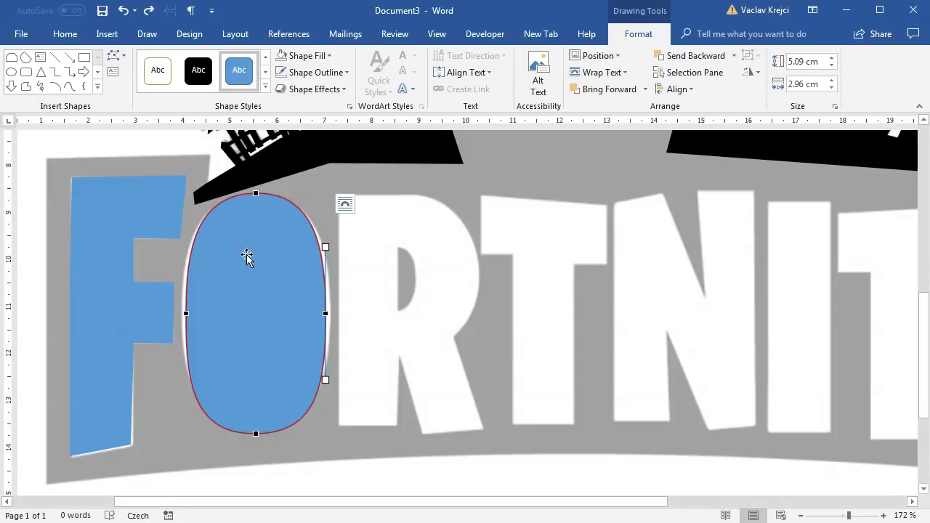
# Step: Trace the outer contour of the letter R with a closed straight-sided freeform about 5.11 cm high and 3.11 cm wide
pyautogui.click(28, 87)
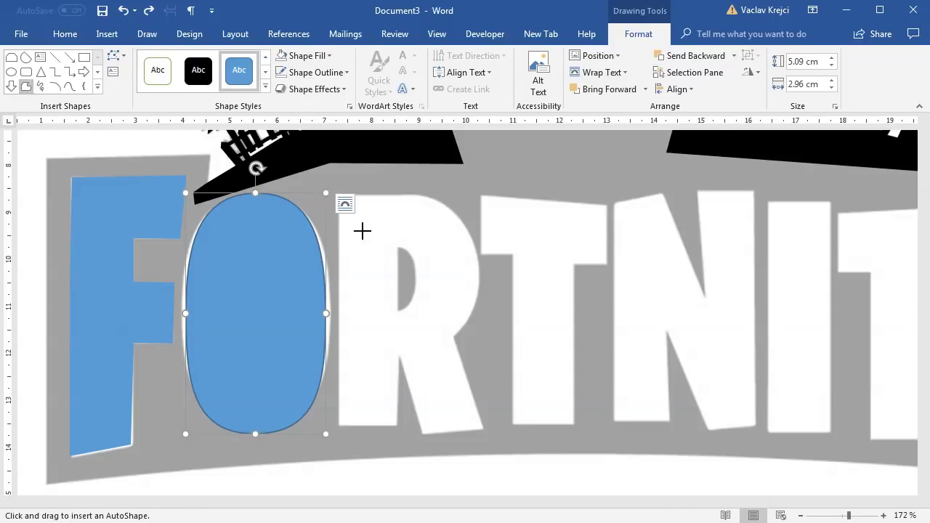
pyautogui.click(339, 425)
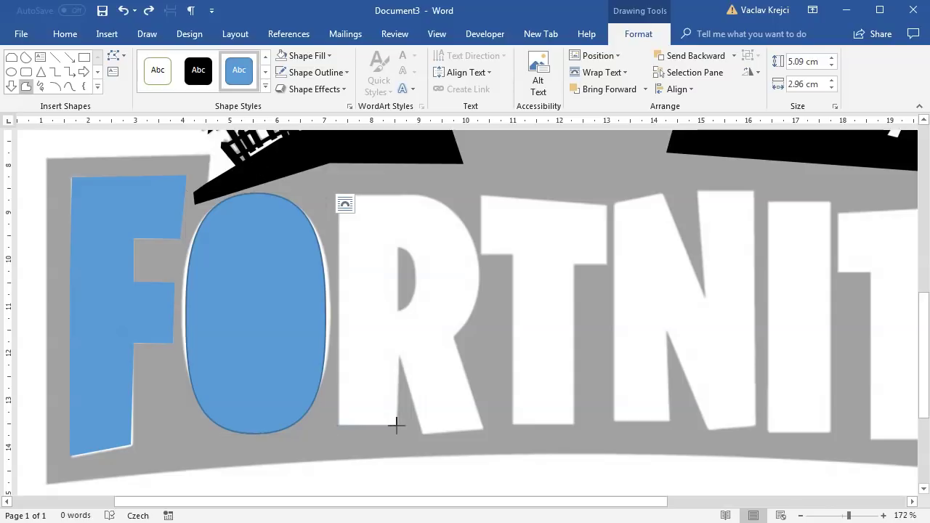
pyautogui.moveTo(393, 362)
pyautogui.mouseDown()
pyautogui.moveTo(398, 357)
pyautogui.moveTo(423, 429)
pyautogui.moveTo(460, 430)
pyautogui.moveTo(461, 241)
pyautogui.moveTo(490, 286)
pyautogui.moveTo(478, 262)
pyautogui.mouseUp()
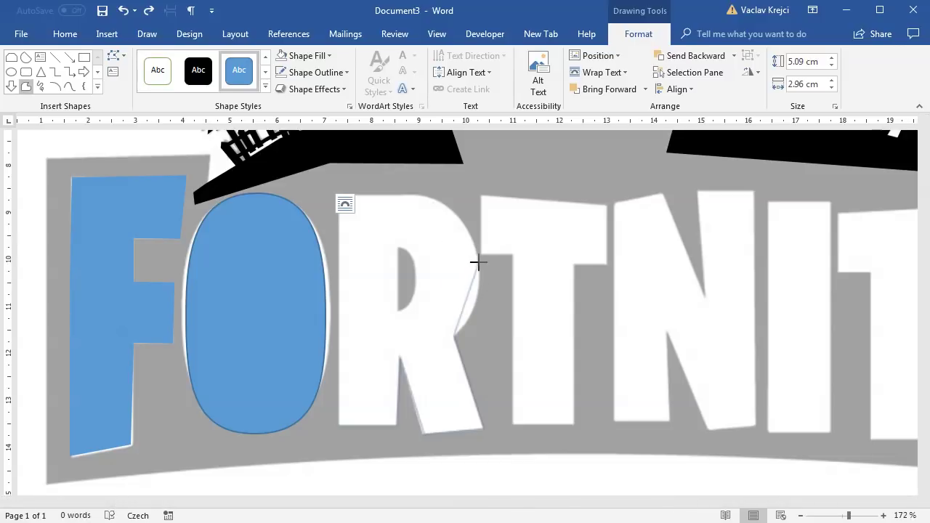
pyautogui.moveTo(358, 205); pyautogui.dragTo(334, 194)
pyautogui.moveTo(347, 290)
pyautogui.mouseDown()
pyautogui.moveTo(342, 426)
pyautogui.moveTo(346, 419)
pyautogui.mouseUp()
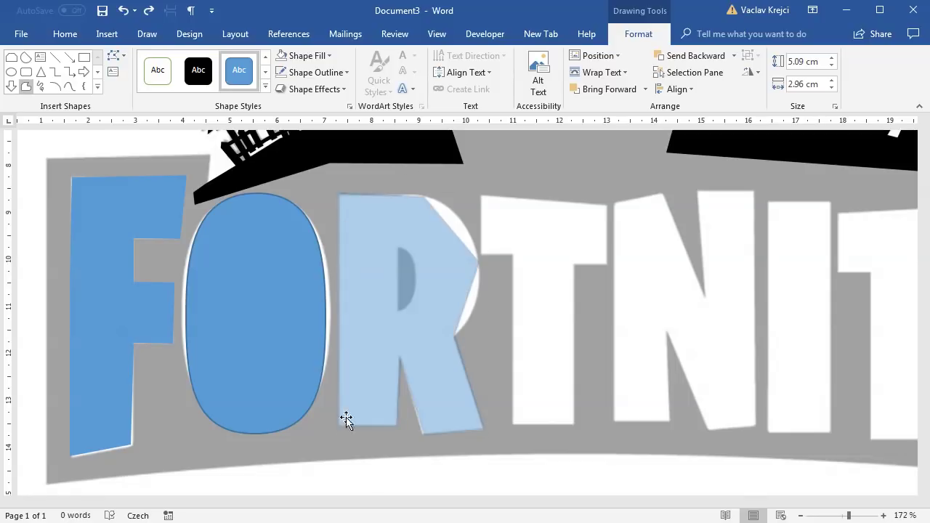
# Step: Make the outermost point of the R's bowl a smooth point and adjust the curve handles so the bowl follows the reference
pyautogui.rightClick(421, 261)
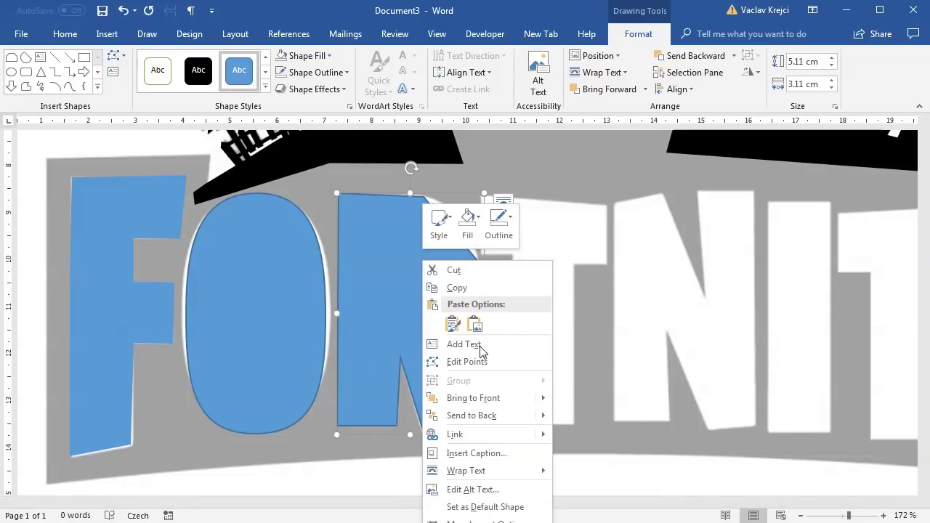
pyautogui.click(484, 363)
pyautogui.rightClick(479, 260)
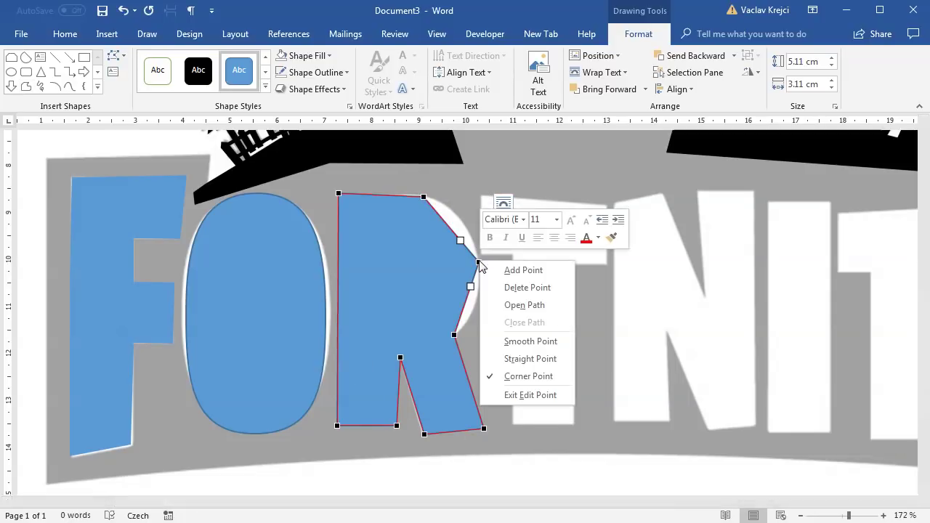
pyautogui.click(515, 341)
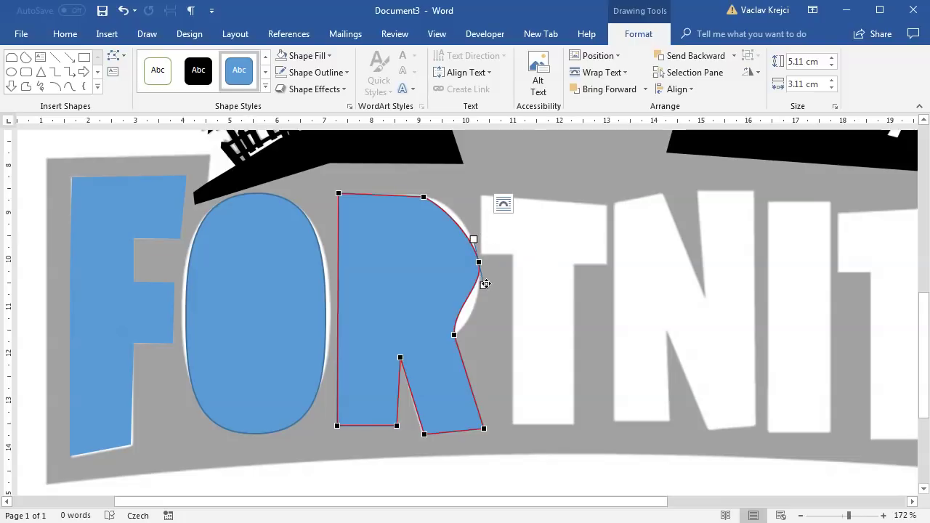
pyautogui.click(859, 515)
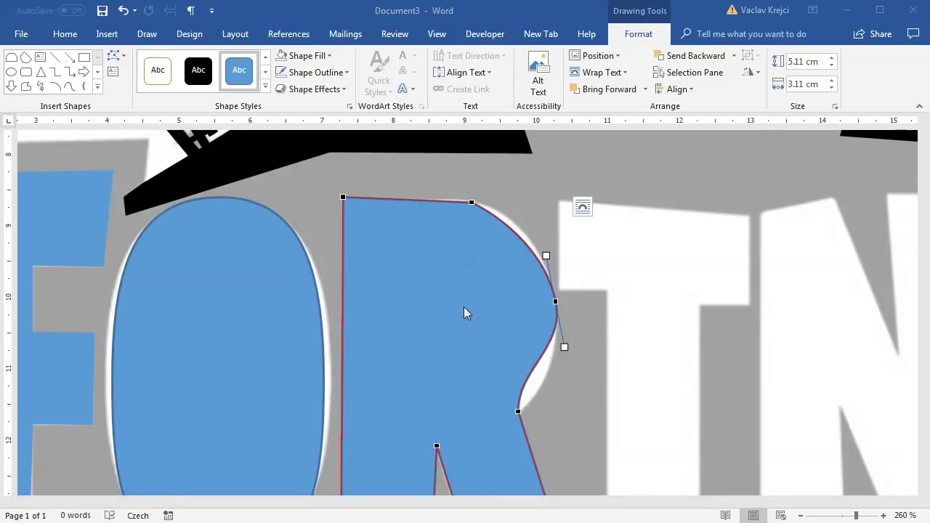
pyautogui.moveTo(565, 346); pyautogui.dragTo(557, 377)
pyautogui.click(474, 202)
pyautogui.click(519, 409)
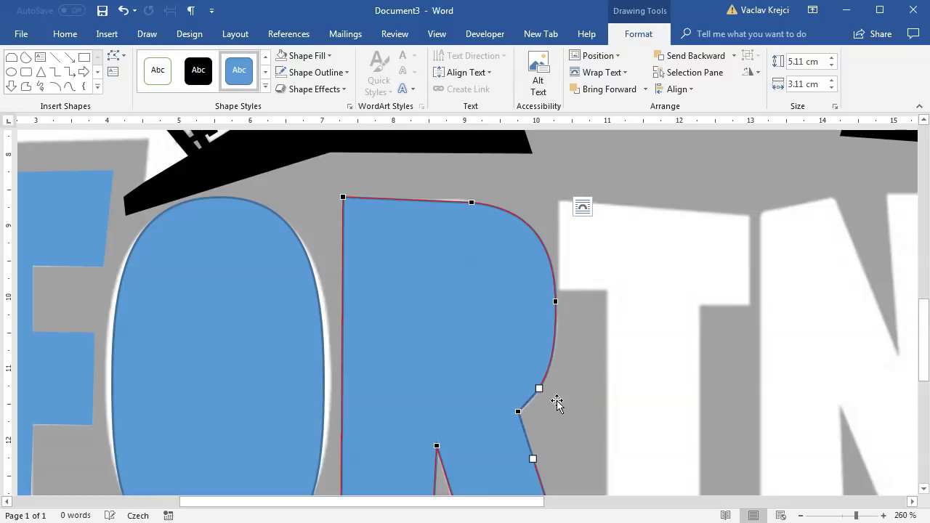
# Step: Trace the first letter T with a closed freeform about 4.88 cm high and 2.64 cm wide
pyautogui.moveTo(854, 515); pyautogui.dragTo(847, 515)
pyautogui.moveTo(519, 503); pyautogui.dragTo(582, 507)
pyautogui.press('Escape')
pyautogui.click(25, 85)
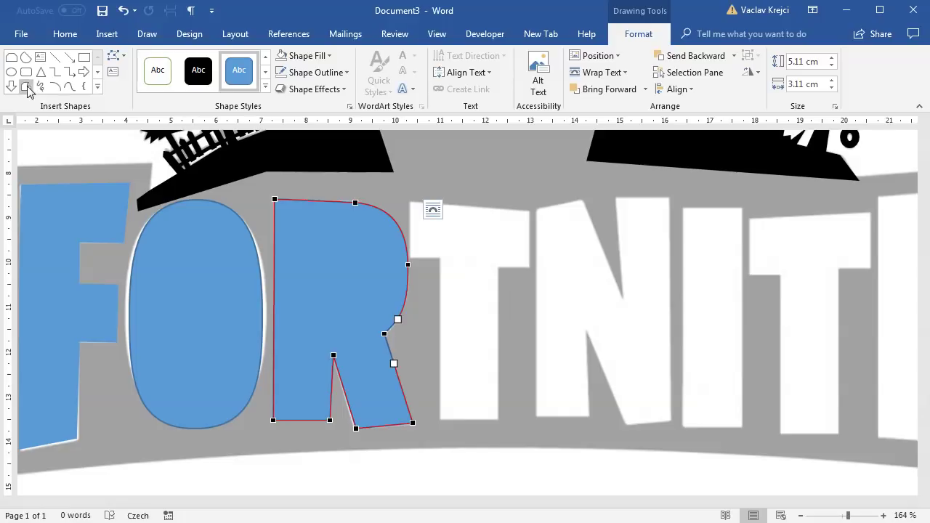
pyautogui.click(410, 204)
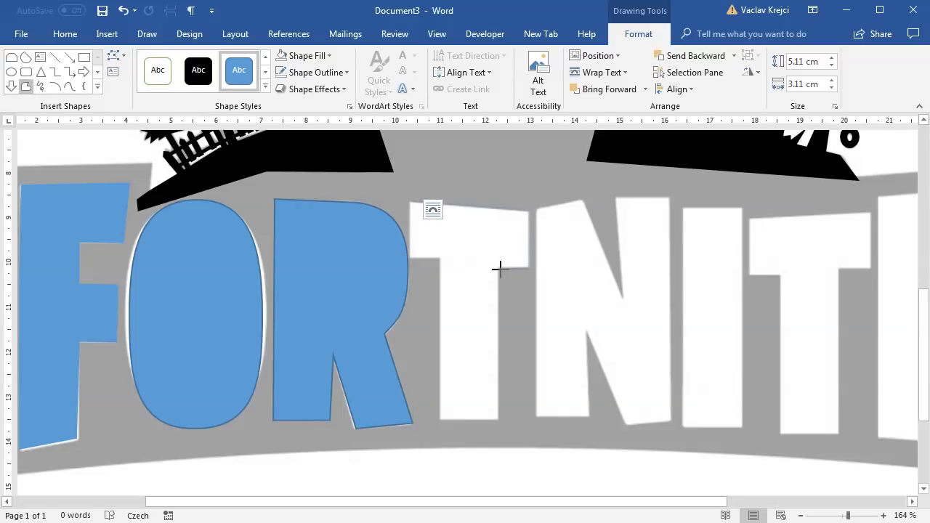
pyautogui.click(498, 419)
pyautogui.click(440, 419)
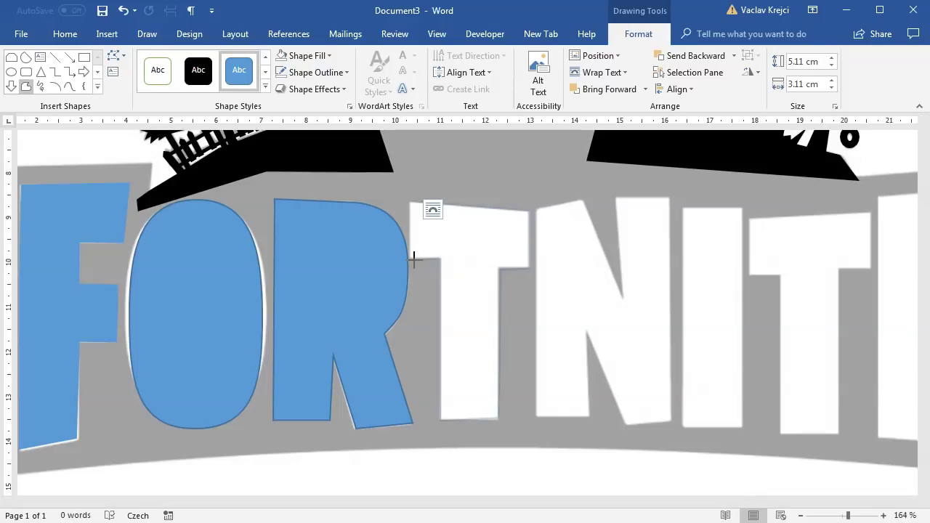
pyautogui.click(410, 257)
pyautogui.click(413, 203)
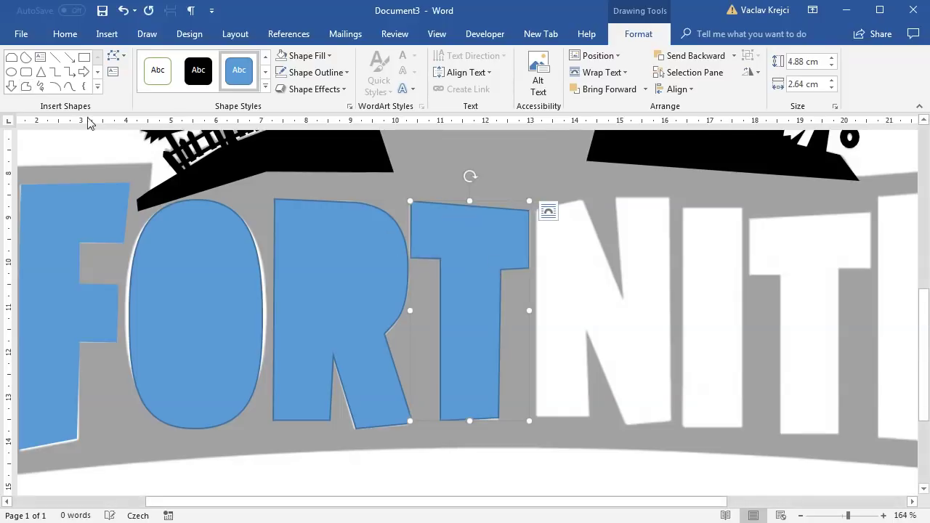
# Step: Trace the letter N with a closed straight-sided freeform about 5.13 cm high and 3.07 cm wide
pyautogui.click(27, 86)
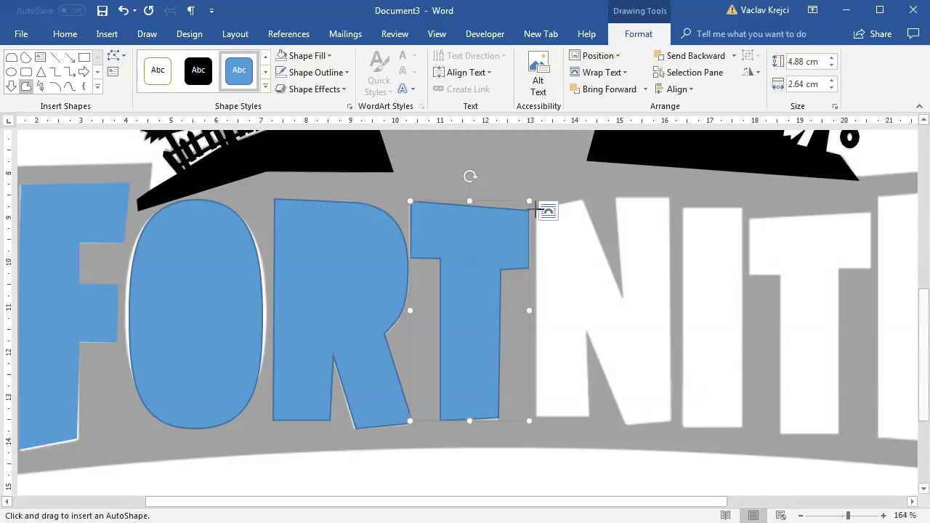
pyautogui.click(581, 202)
pyautogui.click(622, 295)
pyautogui.click(615, 196)
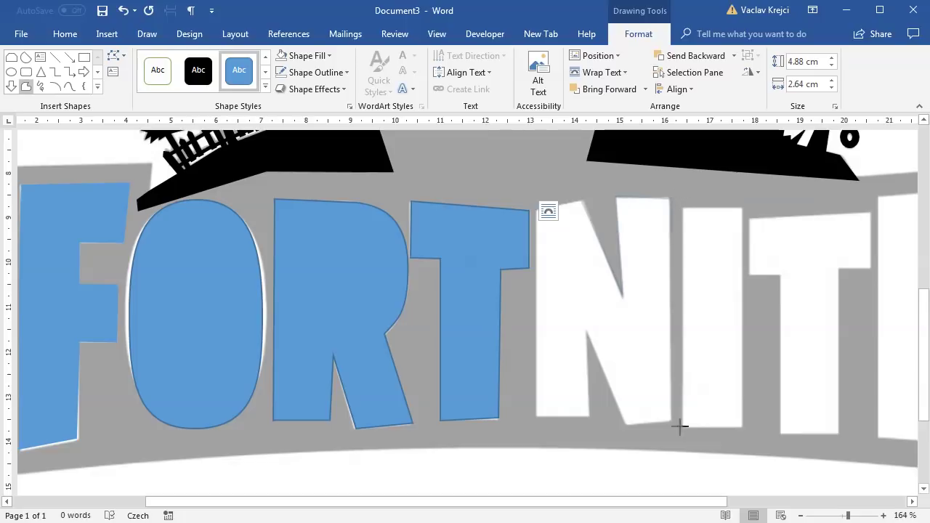
pyautogui.click(671, 422)
pyautogui.click(625, 424)
pyautogui.click(589, 333)
pyautogui.click(536, 415)
pyautogui.click(536, 210)
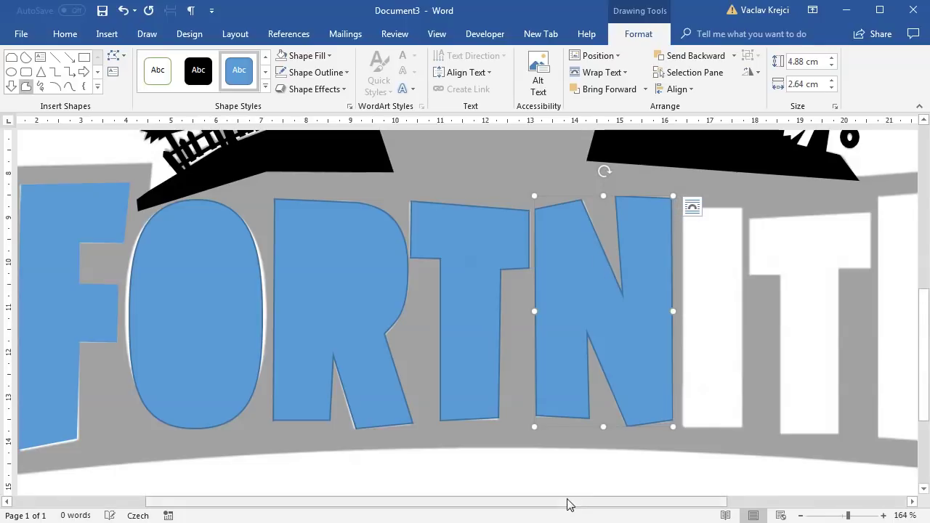
# Step: Trace the letter I with a closed four-sided freeform about 4.88 cm high and 1.37 cm wide
pyautogui.hscroll(3, 568, 503)
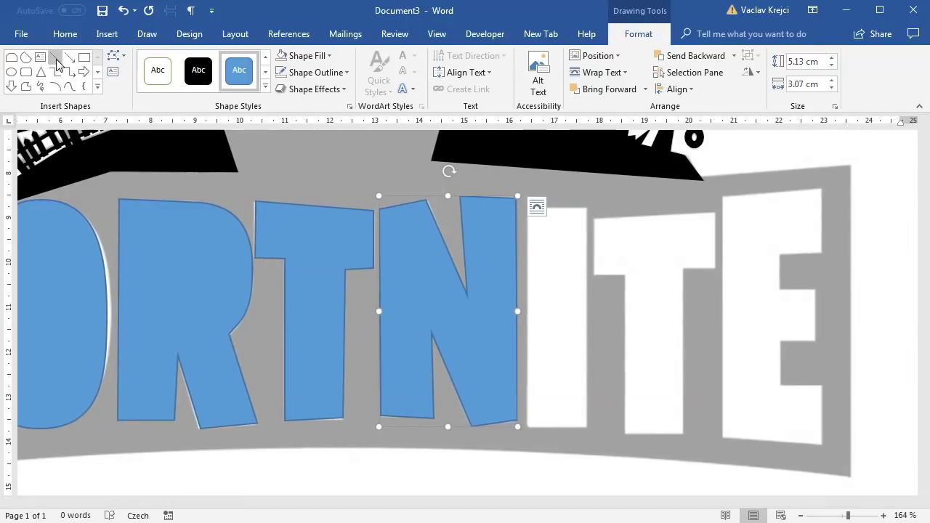
pyautogui.click(57, 61)
pyautogui.click(25, 87)
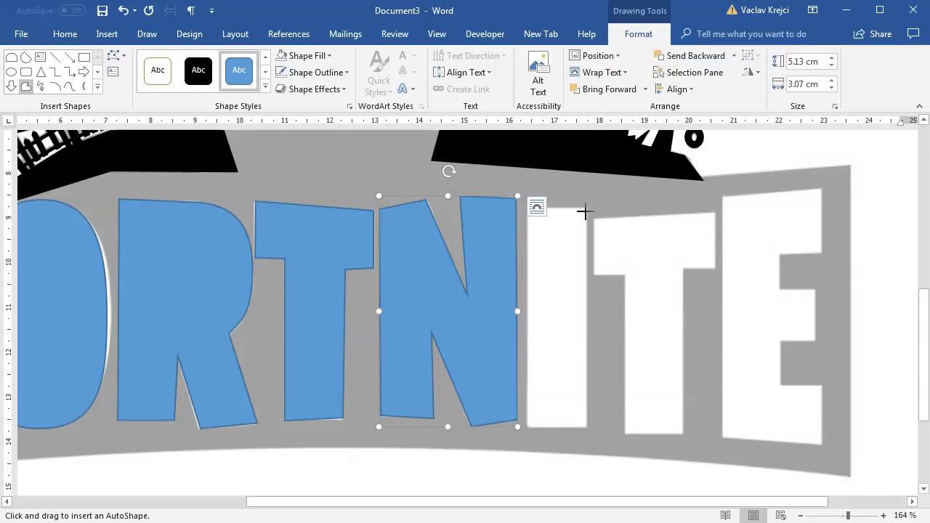
pyautogui.click(551, 209)
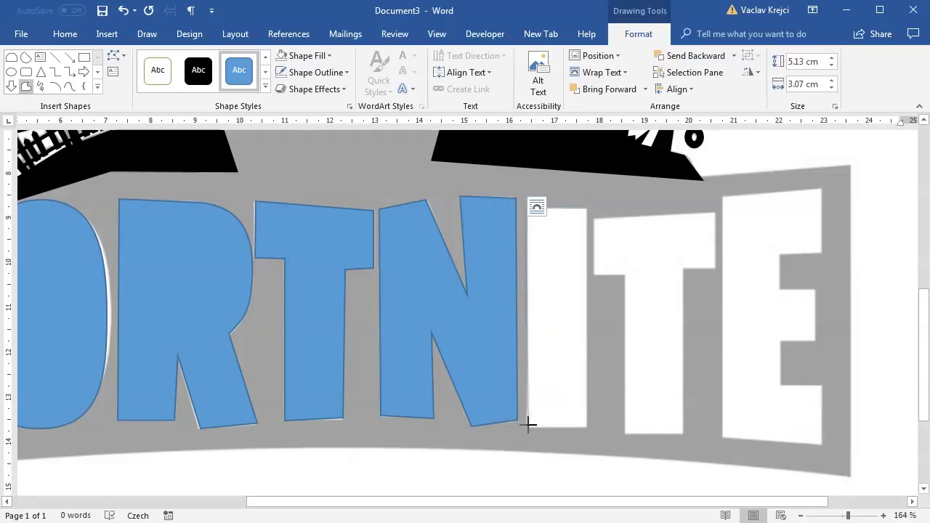
pyautogui.click(585, 425)
pyautogui.doubleClick(586, 208)
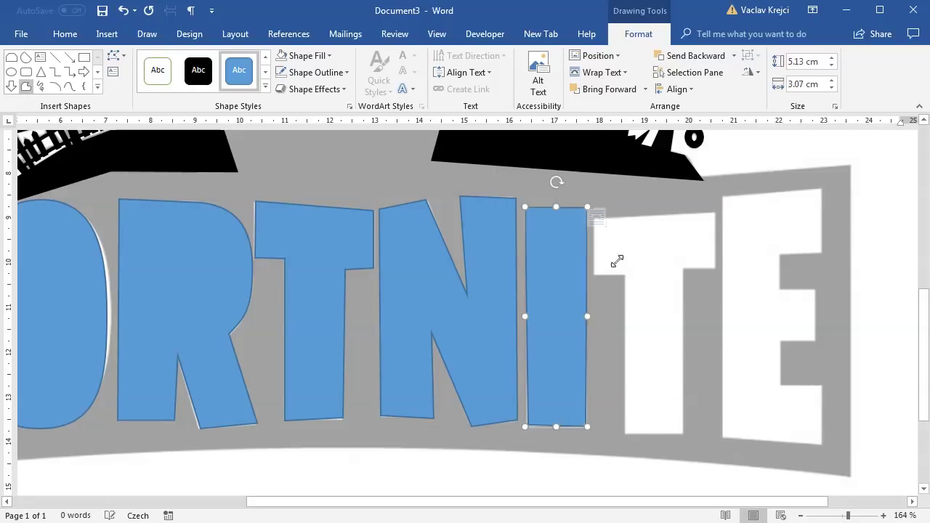
# Step: Trace the second letter T with a closed freeform about 4.95 cm high and 2.75 cm wide
pyautogui.click(27, 85)
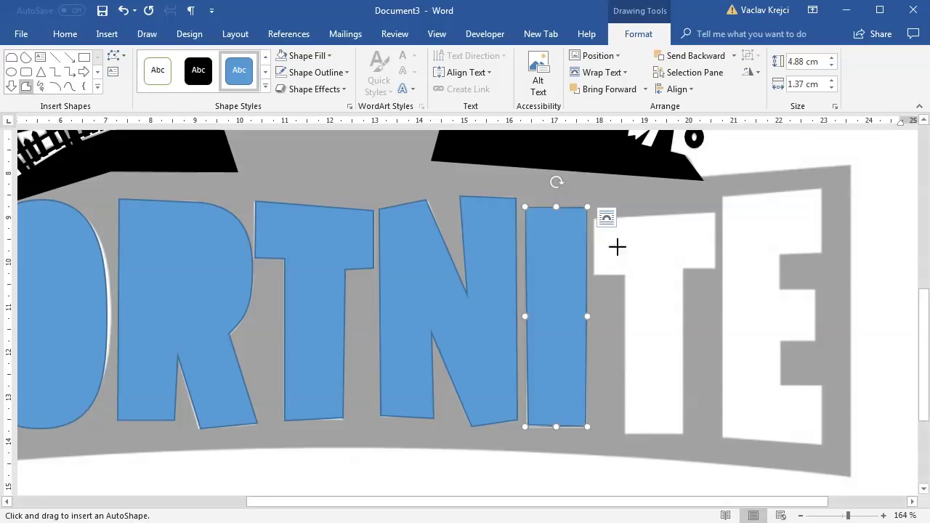
pyautogui.click(712, 214)
pyautogui.click(597, 216)
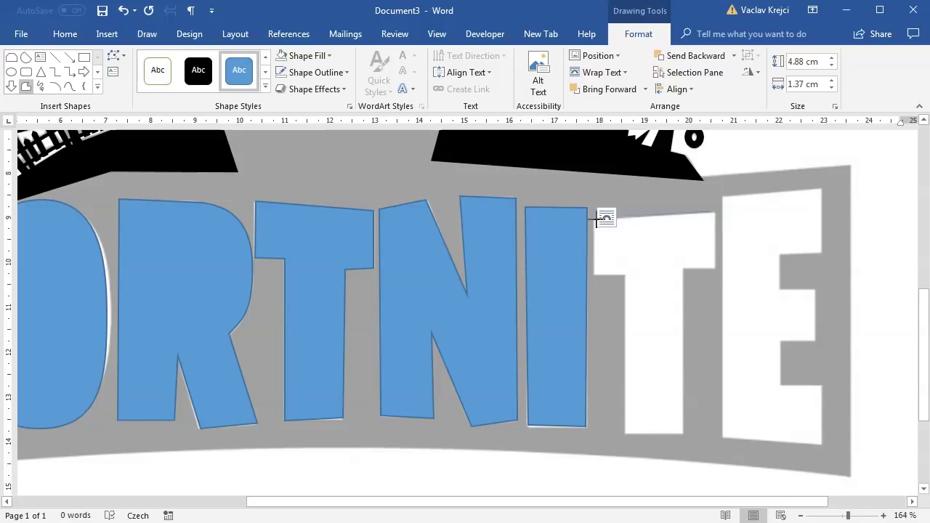
pyautogui.click(625, 273)
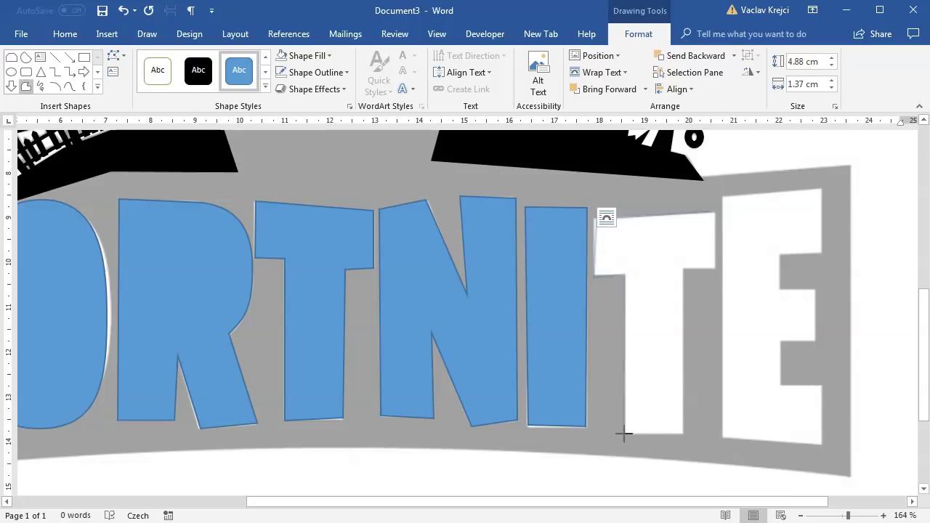
pyautogui.click(710, 268)
pyautogui.click(712, 214)
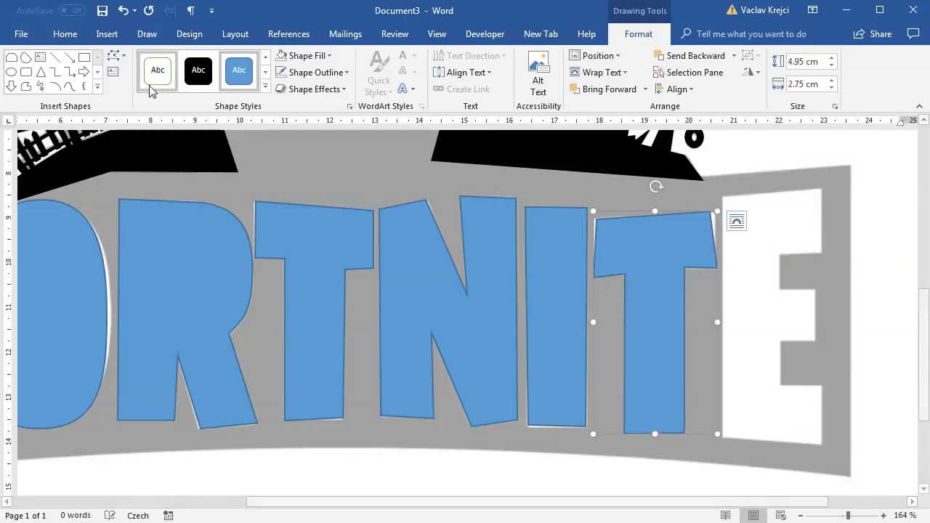
# Step: Edit the second T's points, moving the two right-hand corners of its crossbar onto the reference letter's corners
pyautogui.rightClick(687, 233)
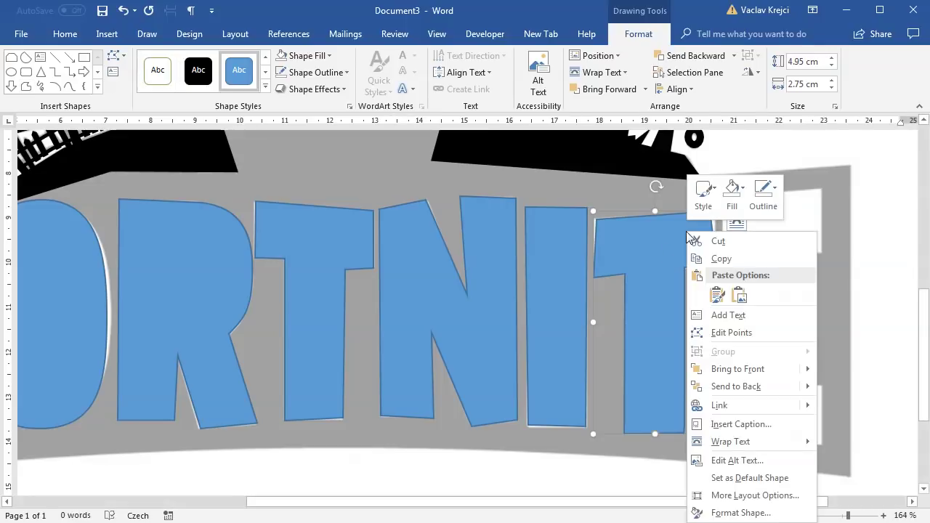
pyautogui.click(726, 332)
pyautogui.click(708, 268)
pyautogui.moveTo(707, 268); pyautogui.dragTo(714, 268)
pyautogui.moveTo(710, 211); pyautogui.dragTo(715, 213)
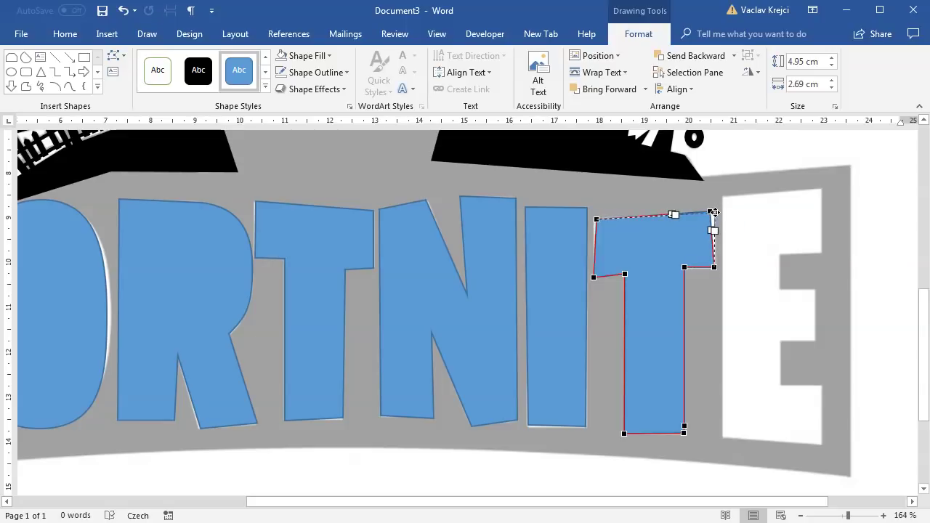
# Step: Trace the letter E with a closed straight-sided freeform about 5.73 cm high and 2.25 cm wide
pyautogui.click(26, 85)
pyautogui.press('Escape')
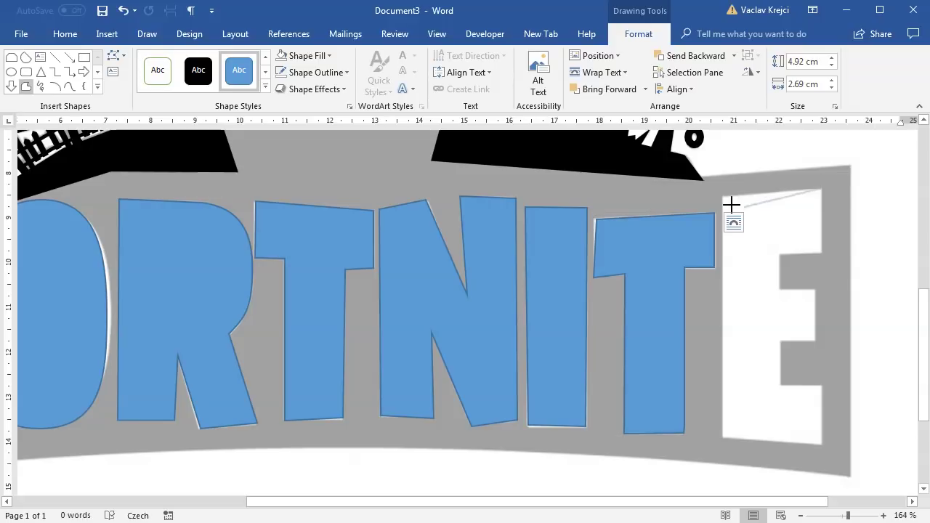
pyautogui.click(722, 436)
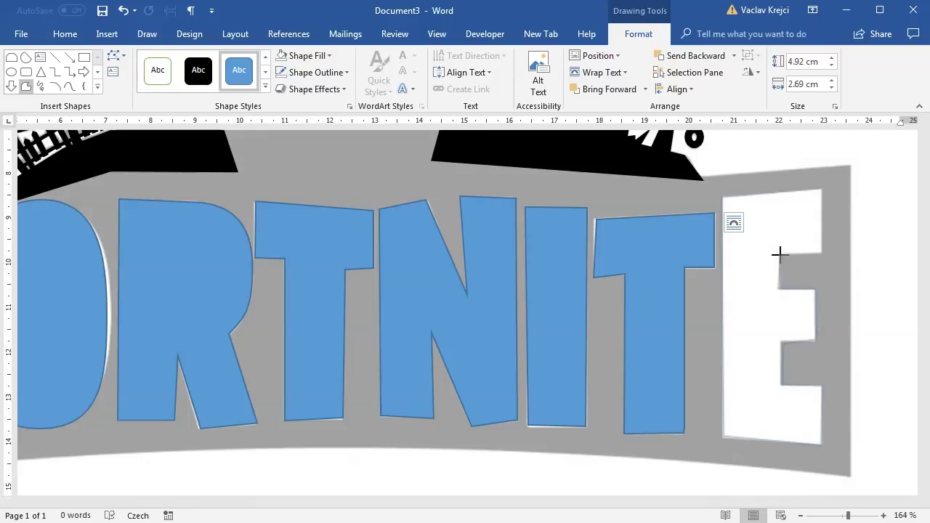
pyautogui.click(818, 187)
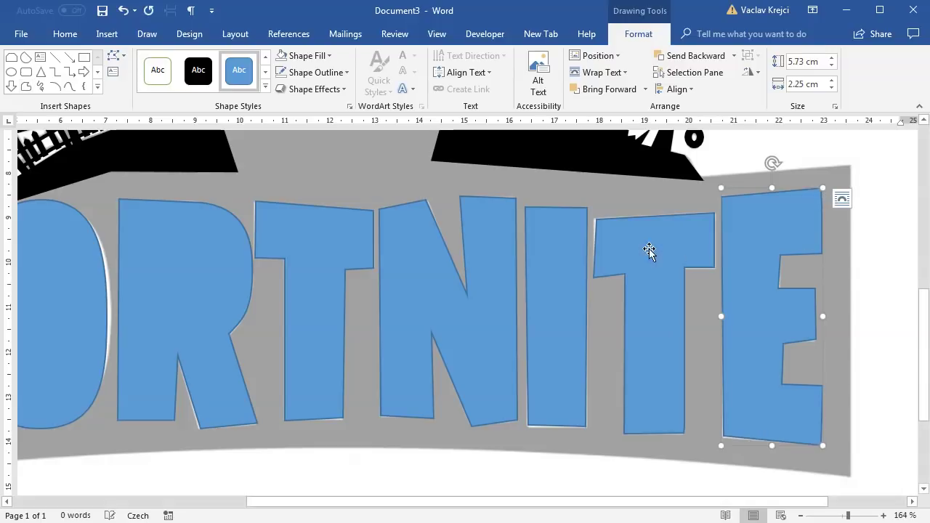
# Step: Open a widened list of all the document's shapes and hide the traced O and R, Oval 45 and Freeform: Shape 46
pyautogui.click(69, 35)
pyautogui.click(830, 88)
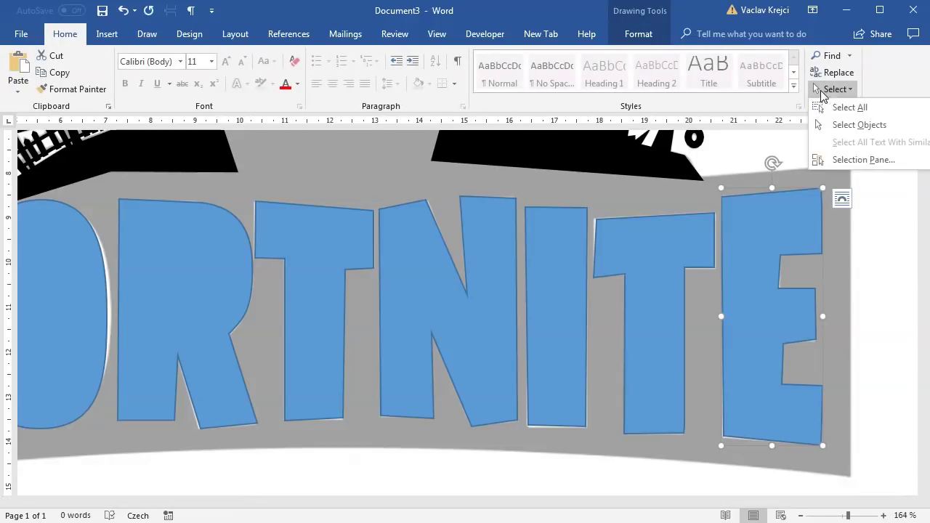
pyautogui.click(843, 160)
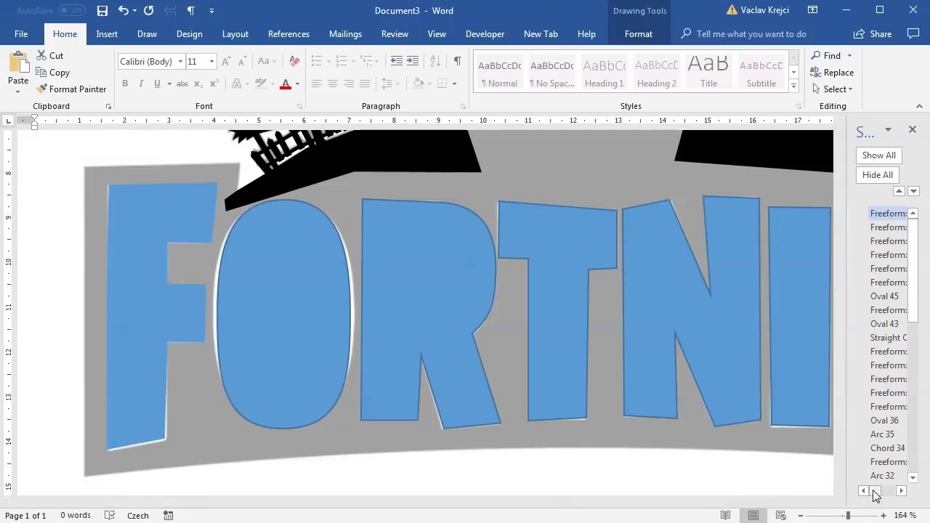
pyautogui.moveTo(875, 491); pyautogui.dragTo(883, 492)
pyautogui.moveTo(846, 442); pyautogui.dragTo(730, 441)
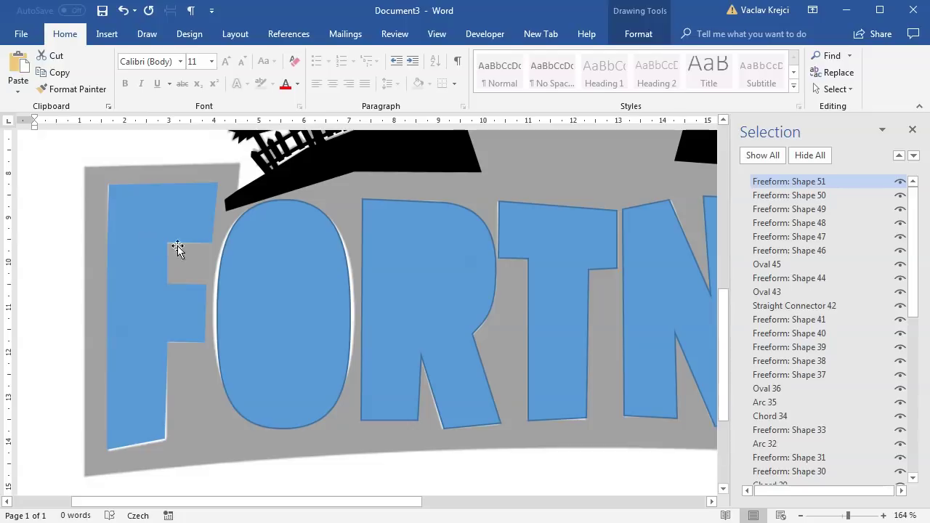
pyautogui.click(900, 264)
pyautogui.click(901, 250)
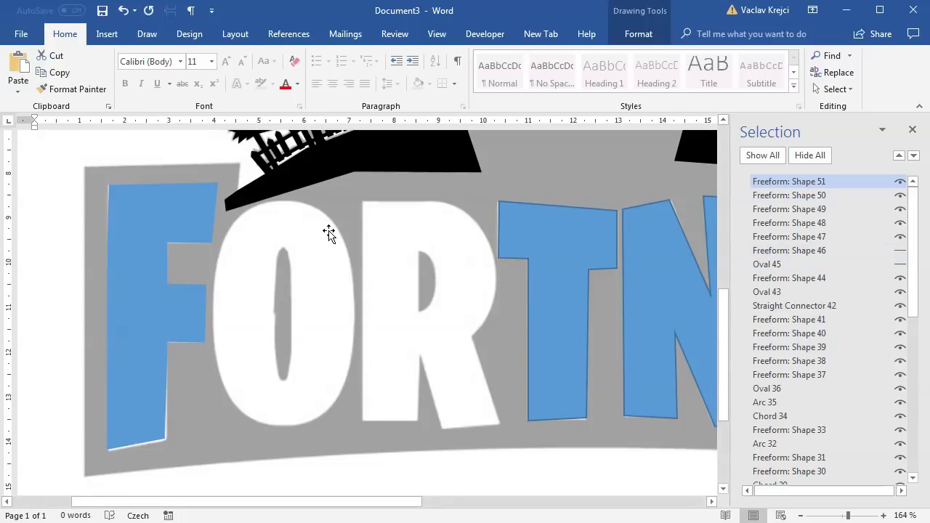
# Step: Draw a narrow oval about 2.83 cm high and 0.29 cm wide over the opening inside the reference letter O
pyautogui.click(106, 34)
pyautogui.click(148, 89)
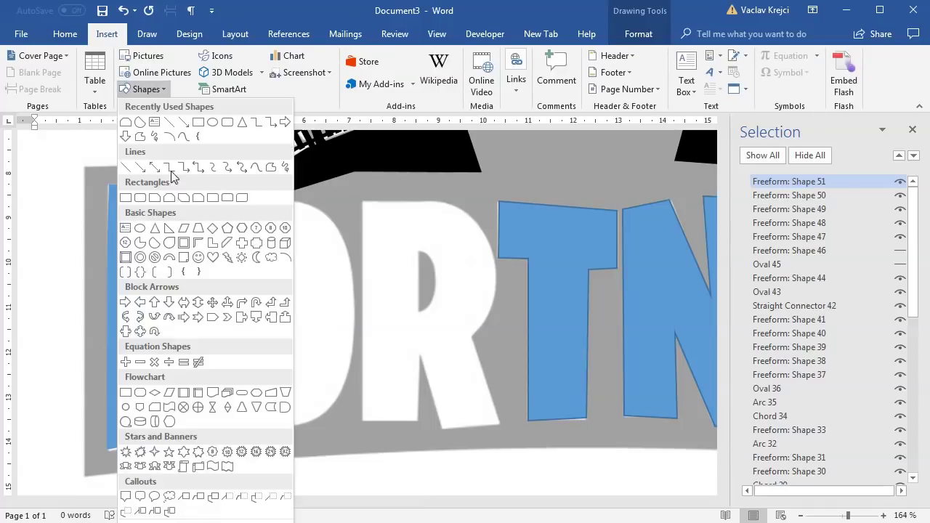
pyautogui.click(207, 120)
pyautogui.moveTo(286, 303)
pyautogui.mouseDown()
pyautogui.moveTo(293, 382)
pyautogui.moveTo(287, 374)
pyautogui.mouseUp()
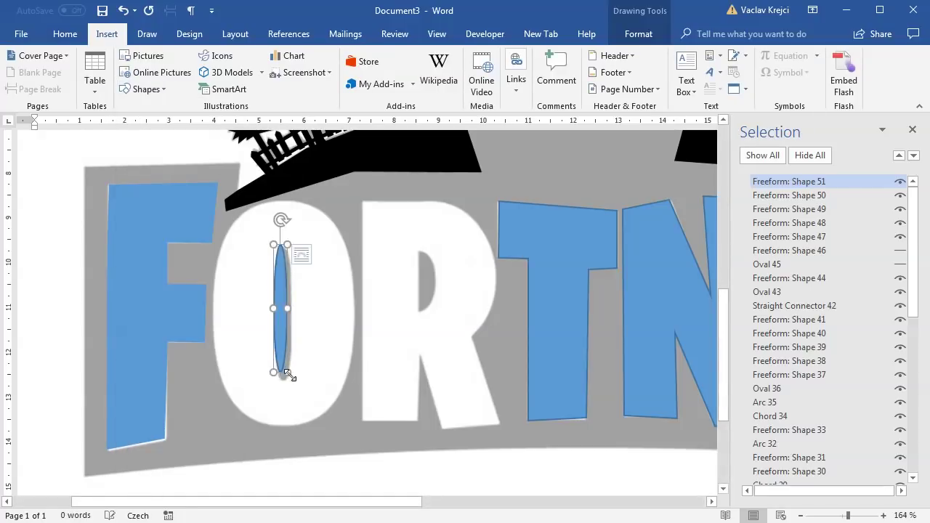
# Step: Edit the narrow oval's points, lengthening the curve handles at its top and bottom to round out both ends
pyautogui.rightClick(284, 300)
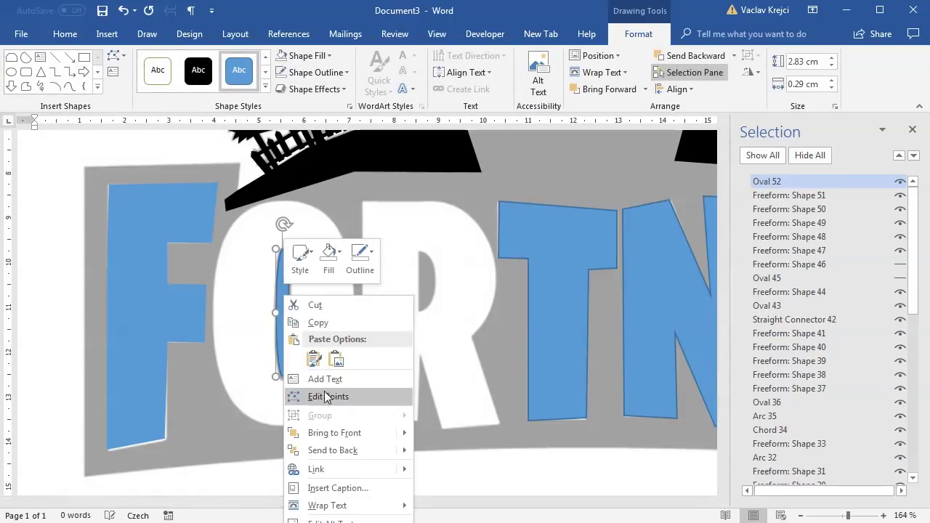
pyautogui.click(325, 396)
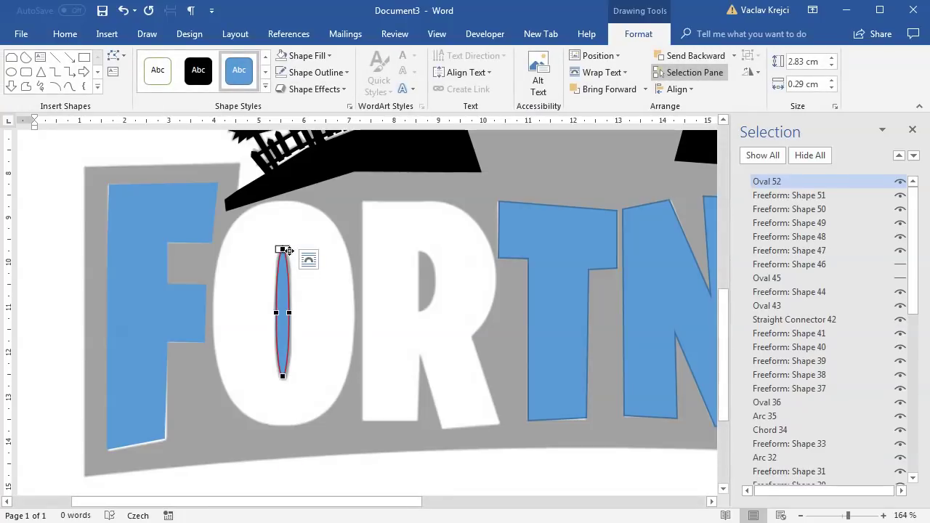
pyautogui.click(283, 250)
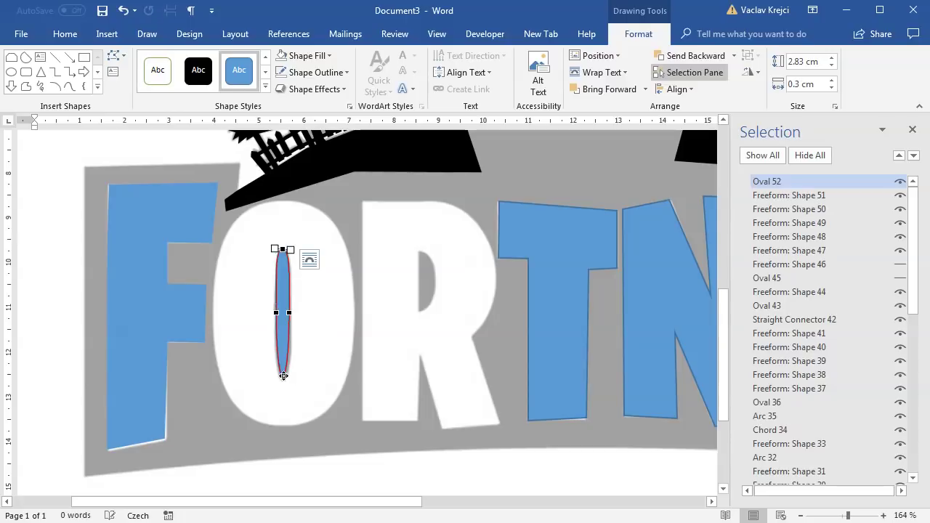
pyautogui.moveTo(288, 377); pyautogui.dragTo(293, 378)
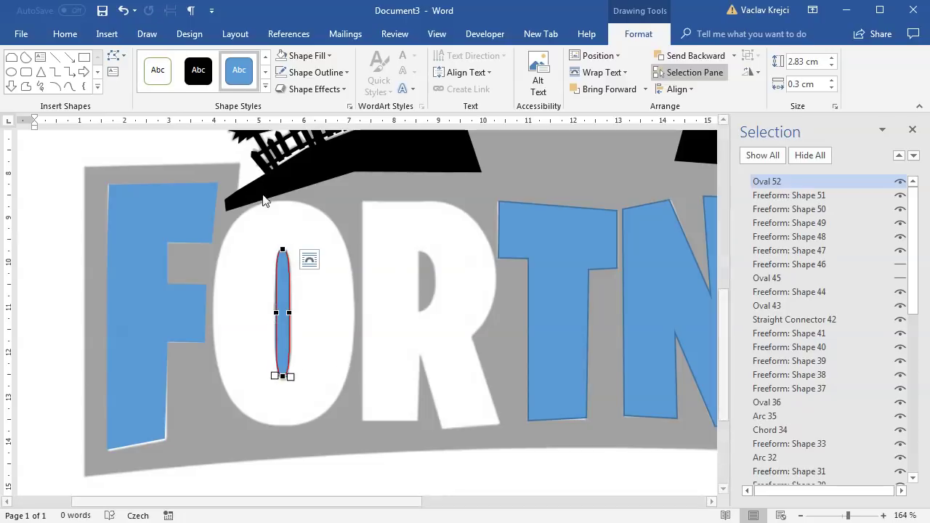
# Step: Trace the opening inside the R's bowl with a closed three-point freeform about 1.31 cm high and 0.42 cm wide
pyautogui.click(27, 86)
pyautogui.moveTo(418, 252); pyautogui.dragTo(418, 311)
pyautogui.click(438, 280)
pyautogui.click(418, 252)
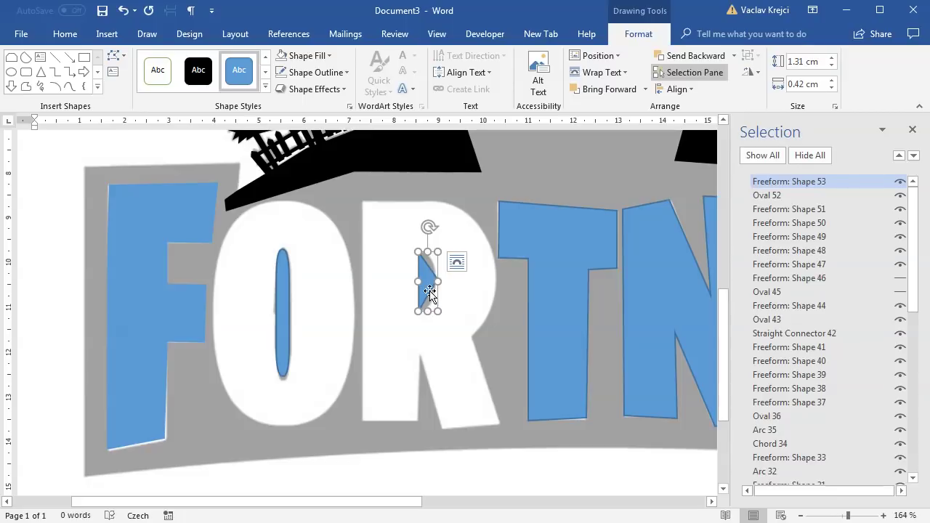
# Step: Make the R opening's outermost point smooth and adjust the upper and lower corner handles so its curve follows the reference
pyautogui.rightClick(427, 281)
pyautogui.click(501, 373)
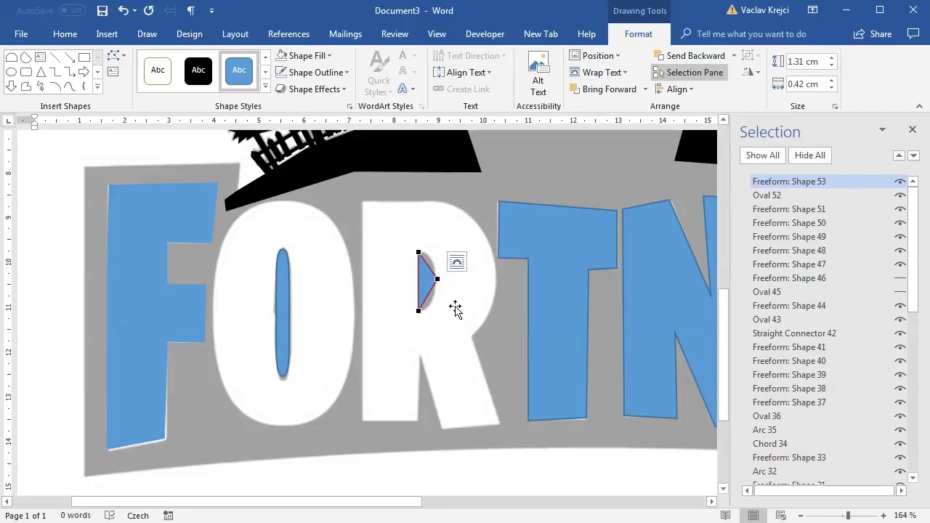
pyautogui.rightClick(438, 278)
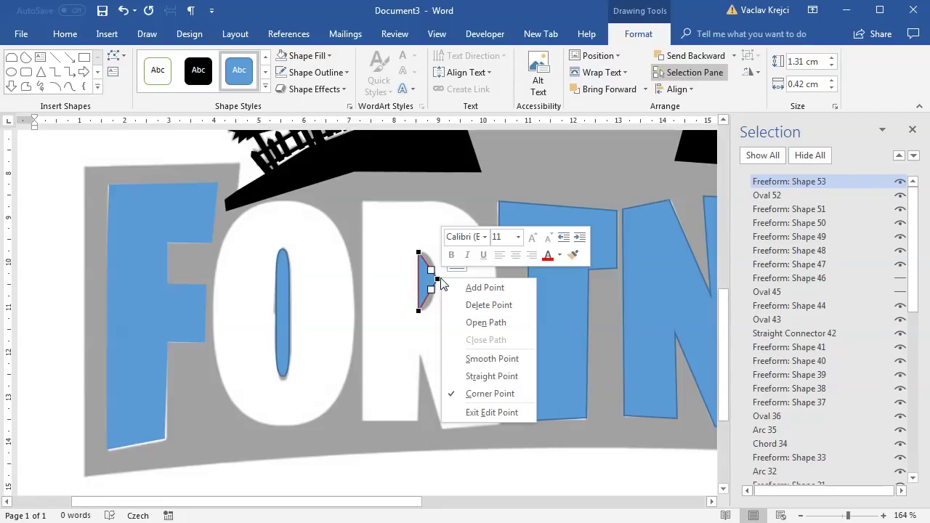
pyautogui.click(492, 359)
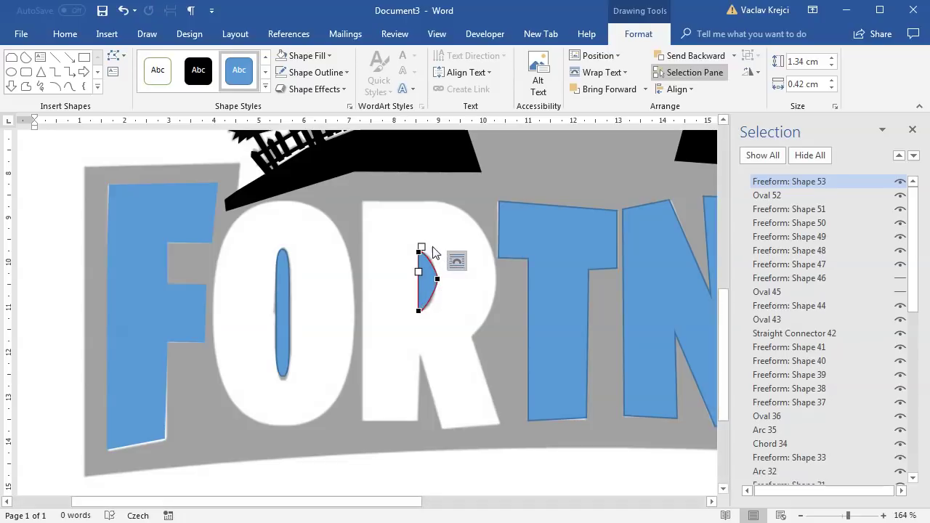
pyautogui.click(420, 252)
pyautogui.moveTo(434, 248); pyautogui.dragTo(432, 249)
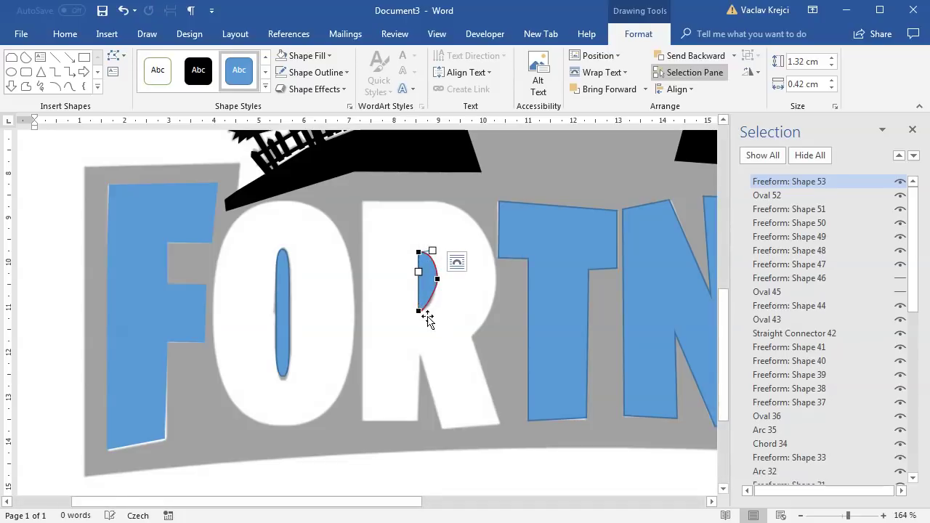
pyautogui.click(418, 311)
pyautogui.moveTo(425, 317); pyautogui.dragTo(434, 316)
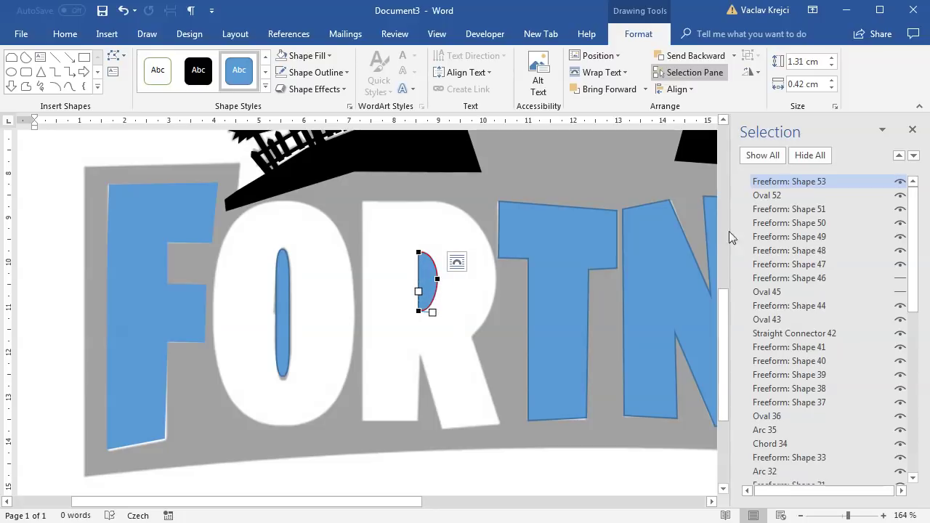
# Step: Fill the inner shapes of the O and R with black and remove their outlines
pyautogui.click(787, 195)
pyautogui.keyDown('ctrl'); pyautogui.click(789, 183); pyautogui.keyUp('ctrl')
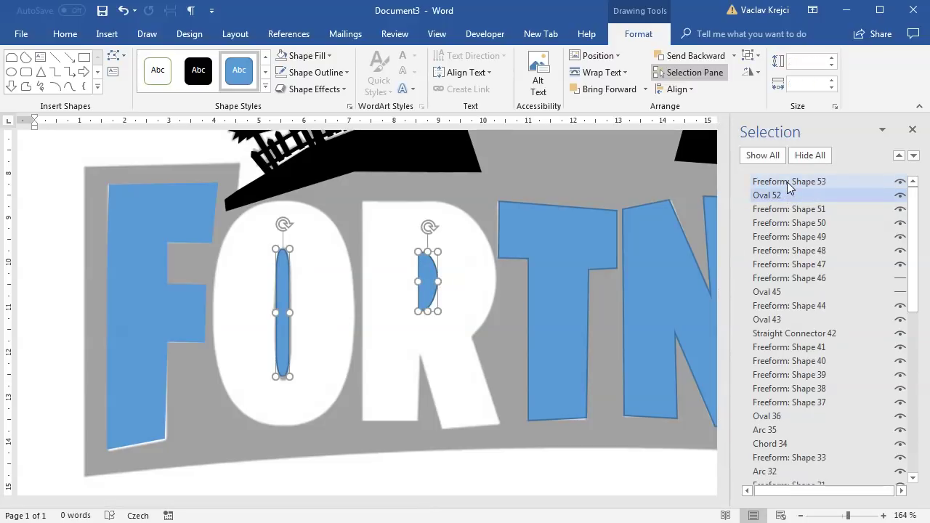
pyautogui.click(305, 56)
pyautogui.click(299, 88)
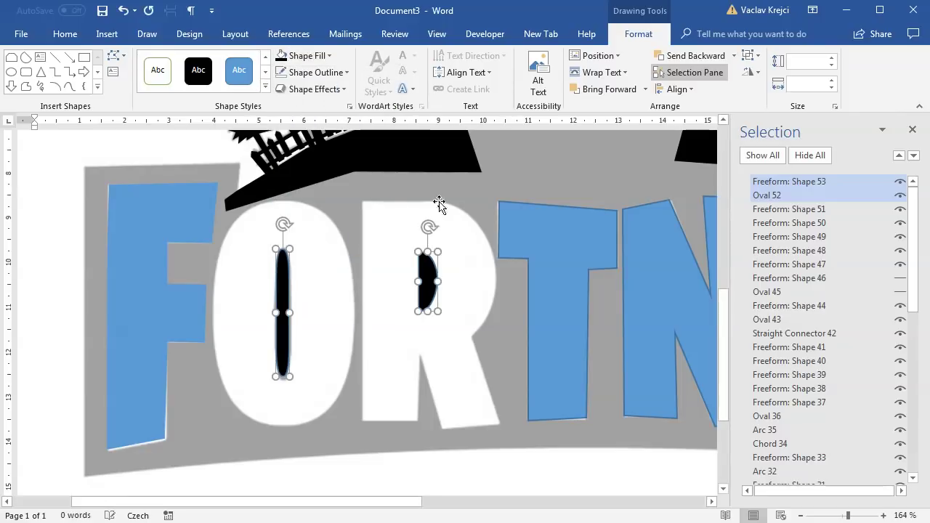
pyautogui.click(316, 73)
pyautogui.click(328, 231)
# Step: Show the hidden outer shapes of the O and R again, Oval 45 and Freeform: Shape 46
pyautogui.click(867, 269)
pyautogui.click(866, 284)
pyautogui.click(868, 295)
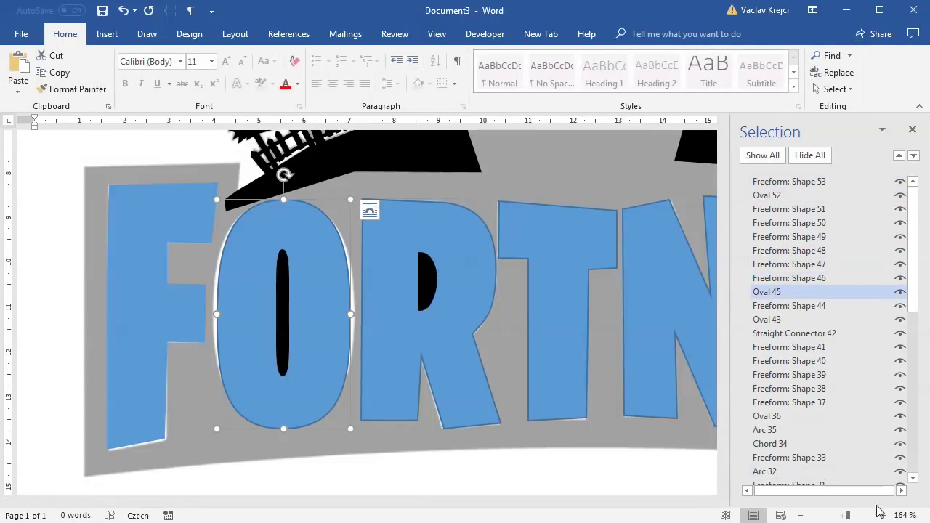
# Step: Fill the eight outer letter shapes of FORTNITE with white and remove their outlines
pyautogui.click(838, 516)
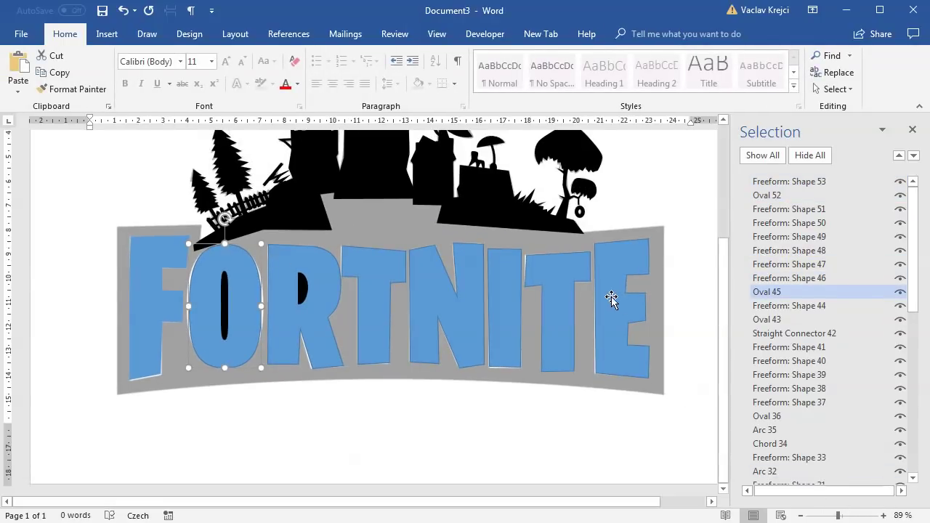
pyautogui.click(615, 294)
pyautogui.keyDown('shift'); pyautogui.click(559, 284); pyautogui.keyUp('shift')
pyautogui.keyDown('shift'); pyautogui.click(503, 278); pyautogui.keyUp('shift')
pyautogui.keyDown('shift'); pyautogui.click(468, 276); pyautogui.keyUp('shift')
pyautogui.keyDown('shift'); pyautogui.click(385, 267); pyautogui.keyUp('shift')
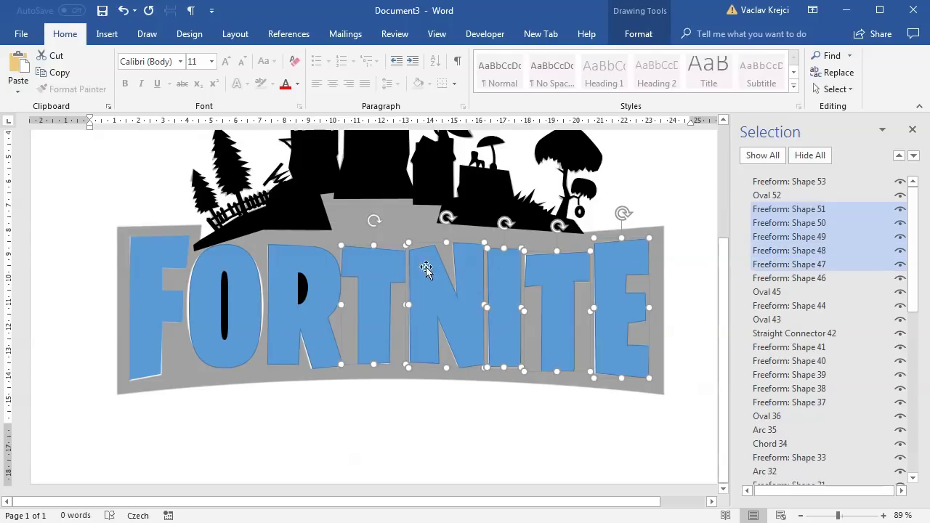
pyautogui.keyDown('shift'); pyautogui.click(279, 261); pyautogui.keyUp('shift')
pyautogui.keyDown('shift'); pyautogui.click(233, 264); pyautogui.keyUp('shift')
pyautogui.keyDown('shift'); pyautogui.click(173, 253); pyautogui.keyUp('shift')
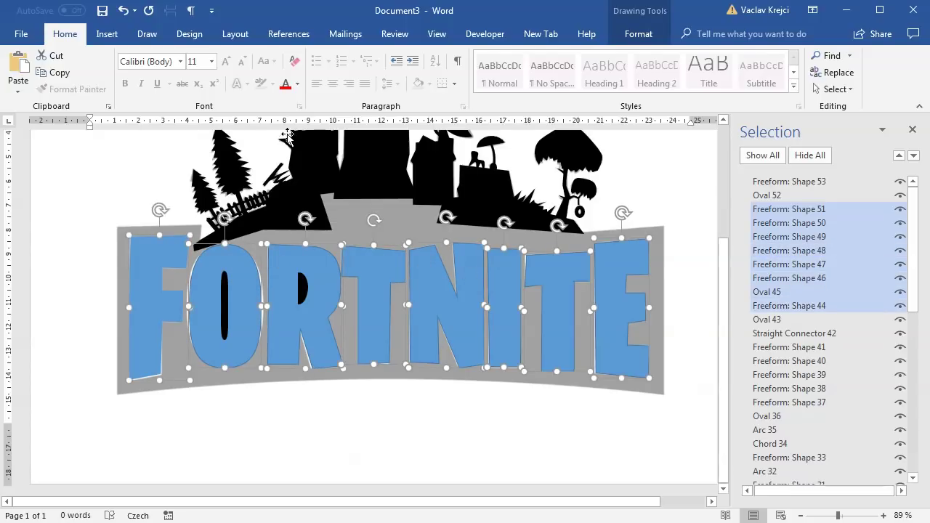
pyautogui.click(630, 34)
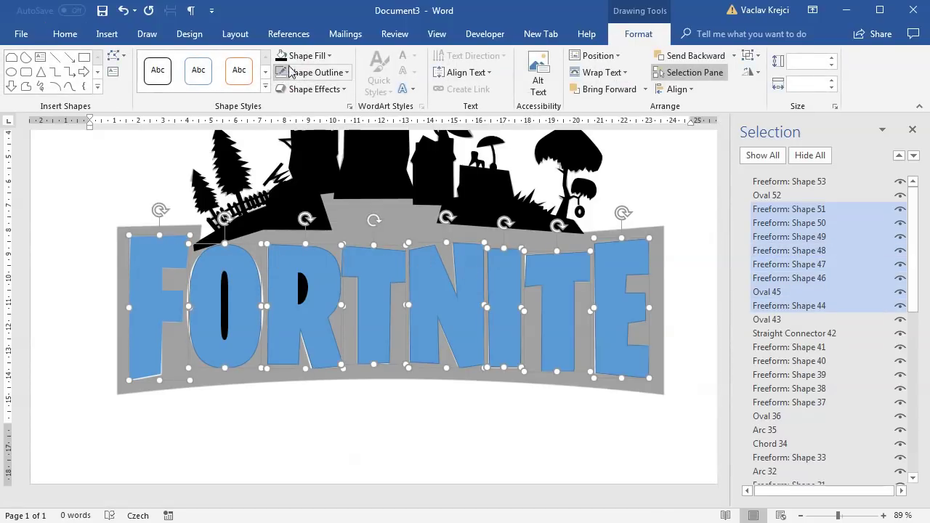
pyautogui.click(298, 58)
pyautogui.click(285, 86)
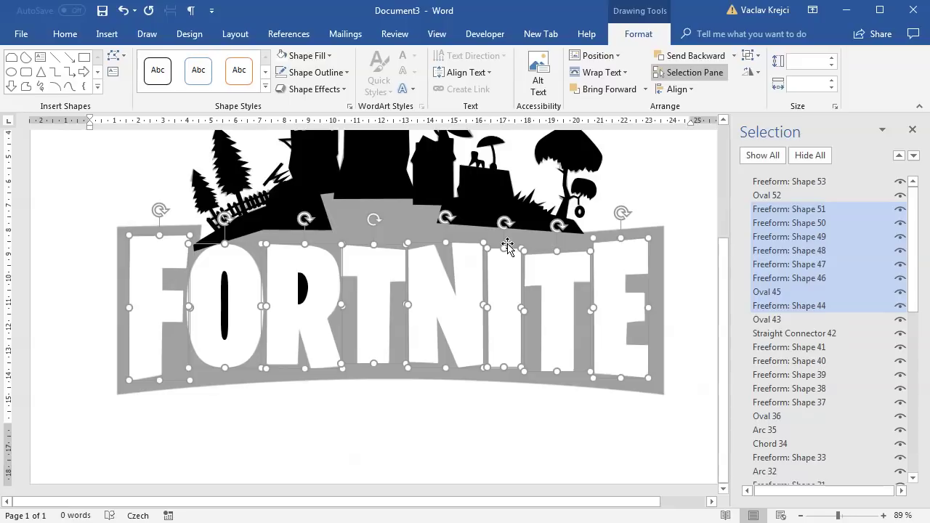
# Step: Trace the banner behind the lettering with a closed freeform about 8.78 cm high and 22.5 cm wide, its upper edge running through the hill silhouette
pyautogui.click(26, 86)
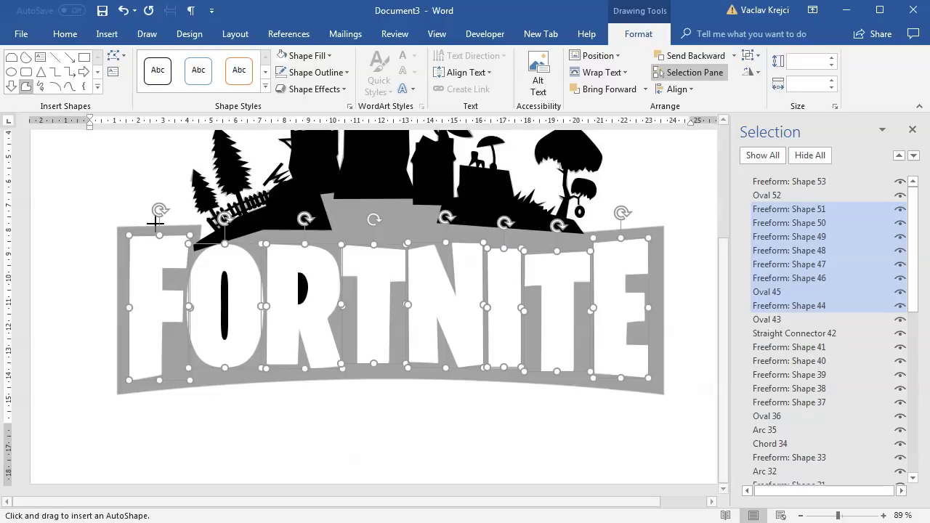
pyautogui.click(202, 226)
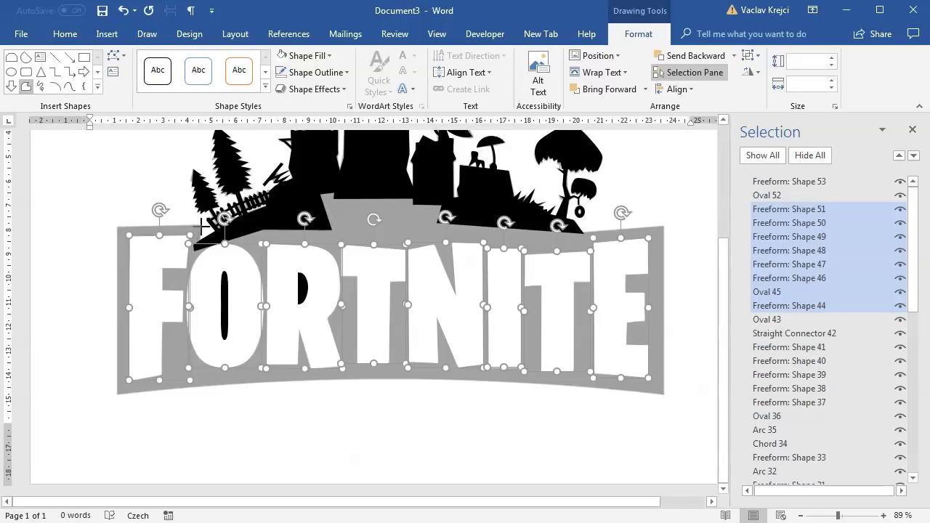
pyautogui.click(117, 395)
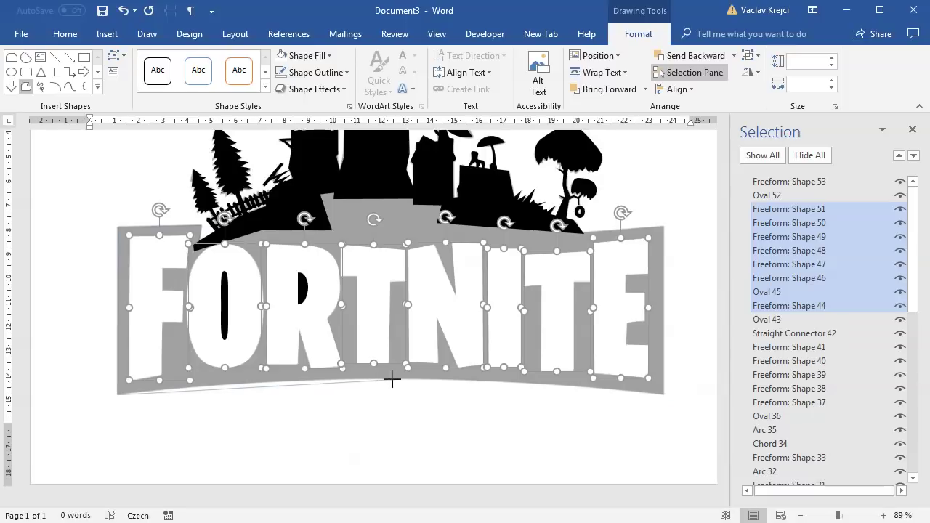
pyautogui.click(664, 394)
pyautogui.click(663, 226)
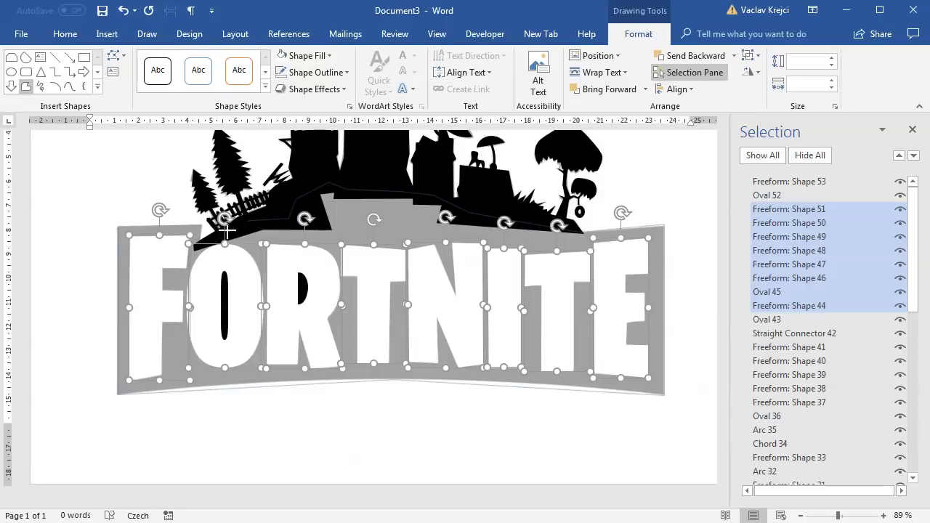
pyautogui.click(197, 244)
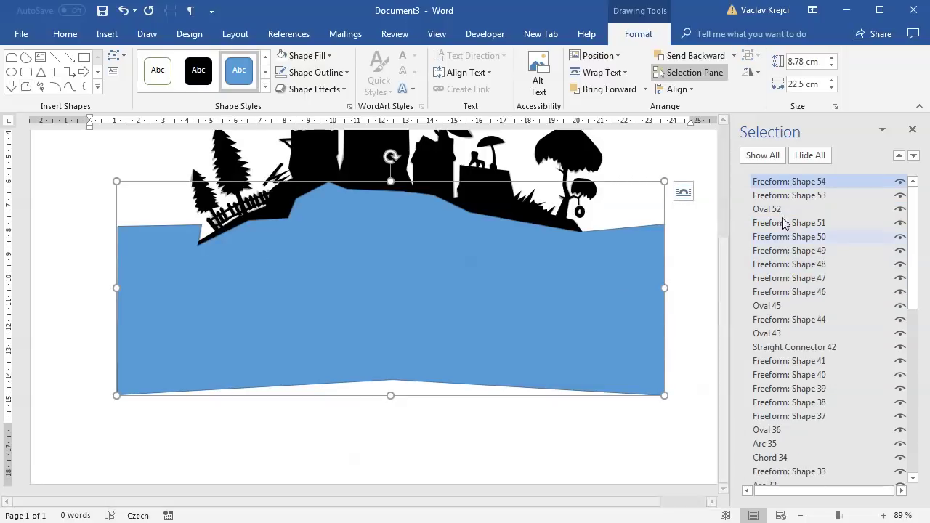
# Step: Move the banner freeform behind the letters, directly below Straight Connector 42 in the stacking order, then fill it black and remove its outline
pyautogui.moveTo(793, 183); pyautogui.dragTo(811, 357)
pyautogui.click(305, 56)
pyautogui.click(295, 86)
pyautogui.click(282, 72)
# Step: Make the middle point of the banner's lower edge smooth and adjust the curve handles so the edge forms an even arch
pyautogui.rightClick(362, 222)
pyautogui.click(422, 329)
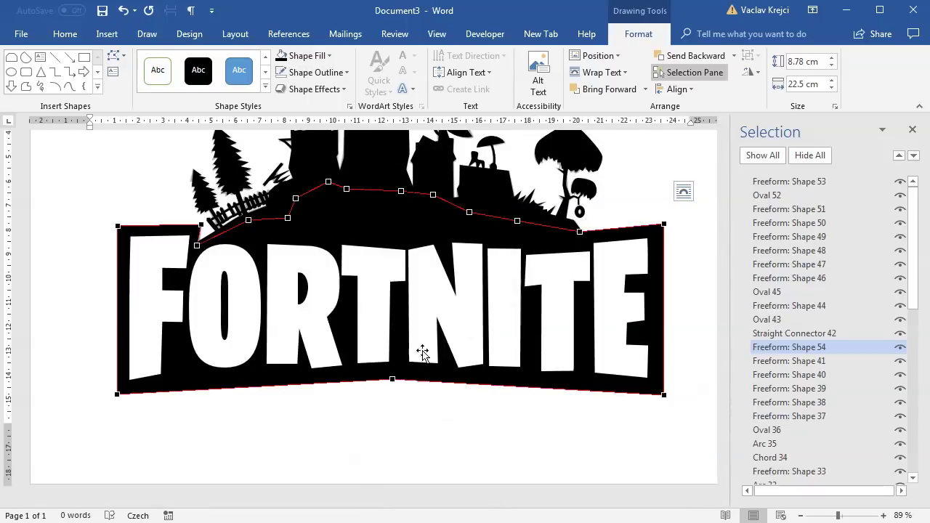
pyautogui.rightClick(395, 379)
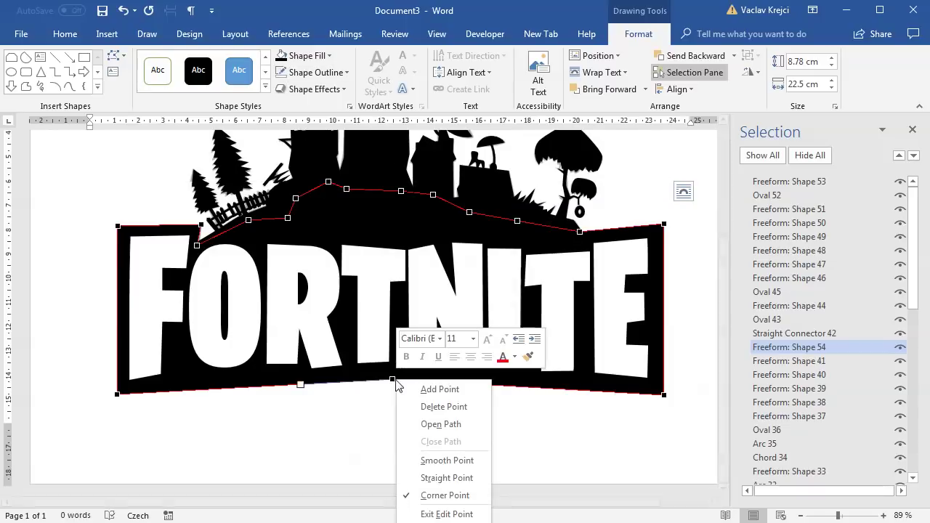
pyautogui.click(452, 462)
pyautogui.moveTo(484, 374)
pyautogui.mouseDown()
pyautogui.moveTo(484, 392)
pyautogui.moveTo(486, 379)
pyautogui.mouseUp()
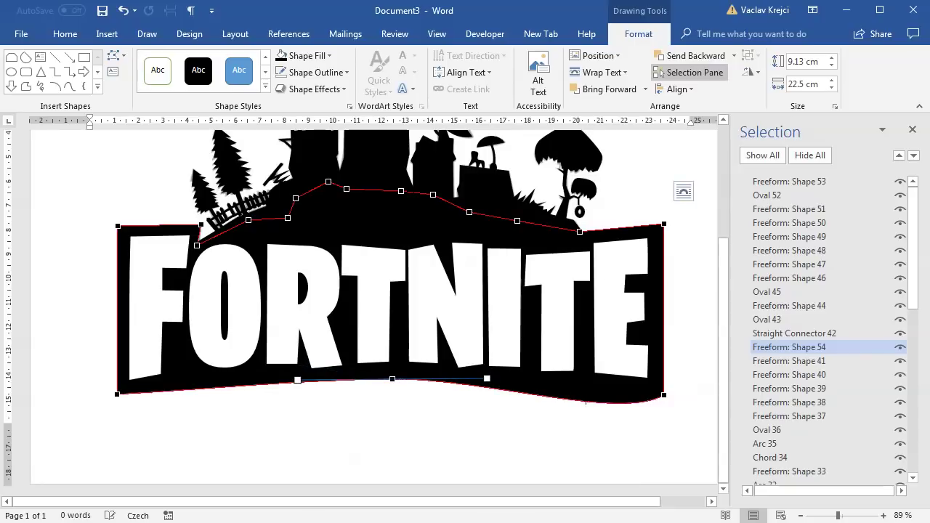
pyautogui.click(661, 399)
pyautogui.moveTo(623, 419); pyautogui.dragTo(581, 389)
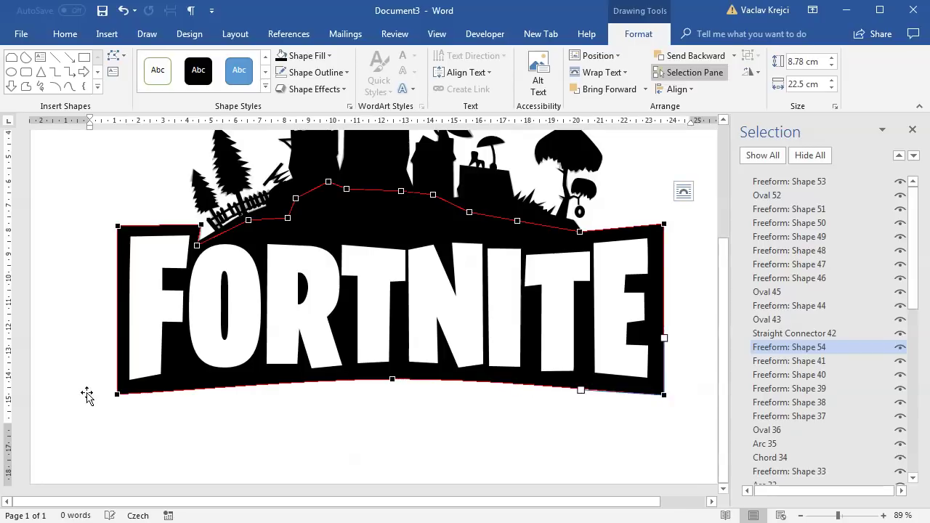
pyautogui.click(117, 394)
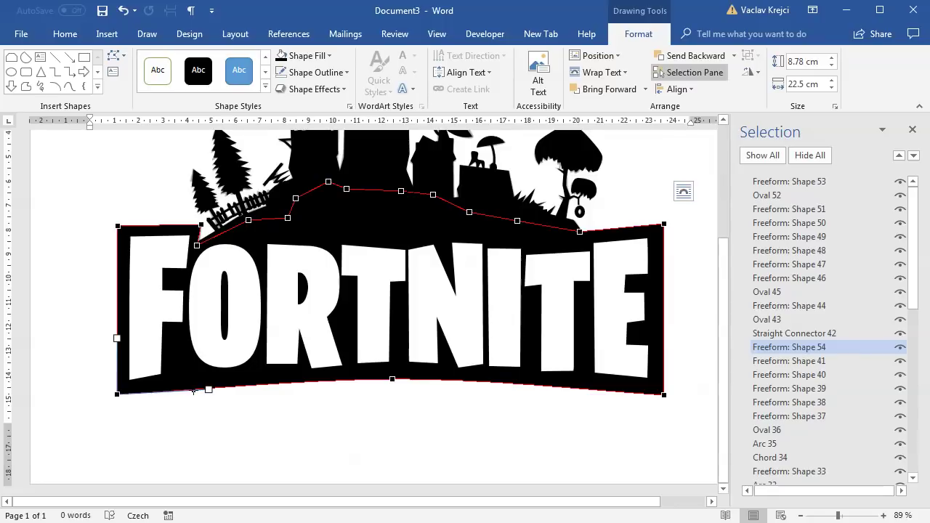
pyautogui.click(663, 393)
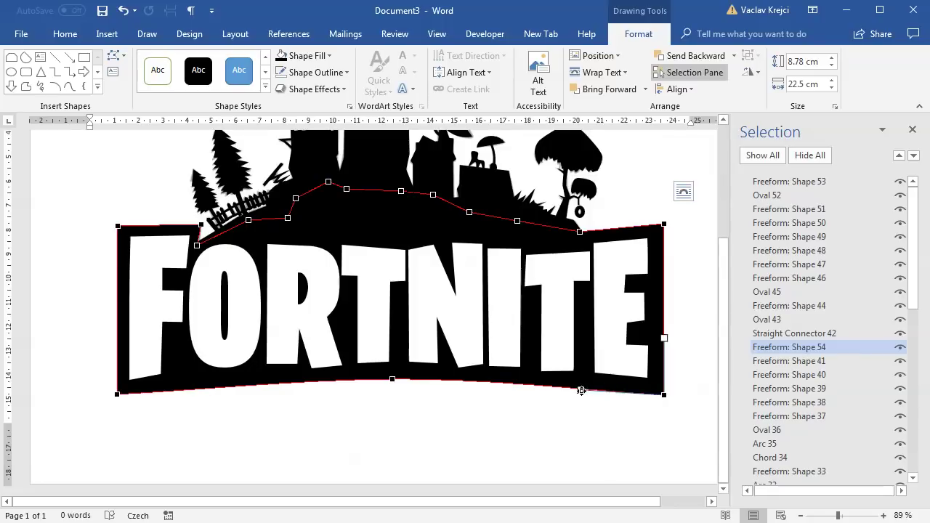
pyautogui.click(448, 406)
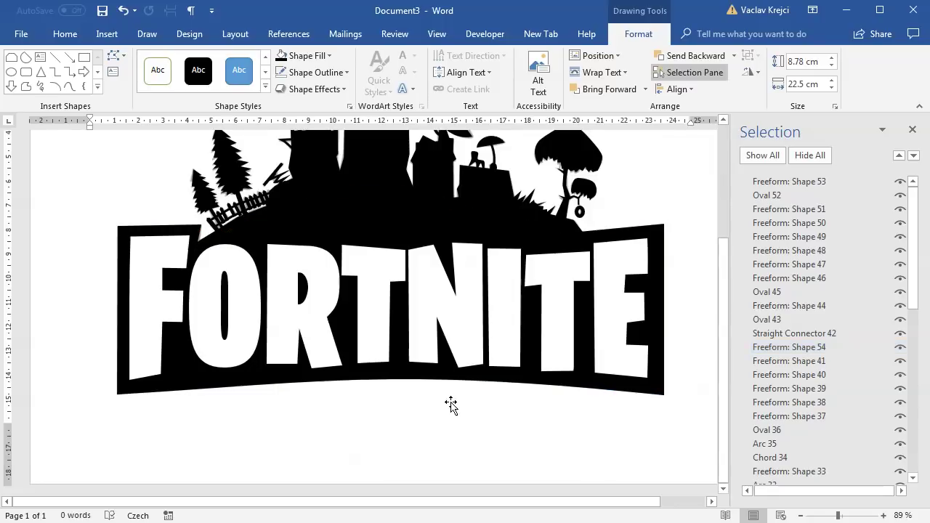
# Step: Show the whole page and locate the reference picture, Picture 1, at the end of the object list
pyautogui.moveTo(837, 515); pyautogui.dragTo(828, 515)
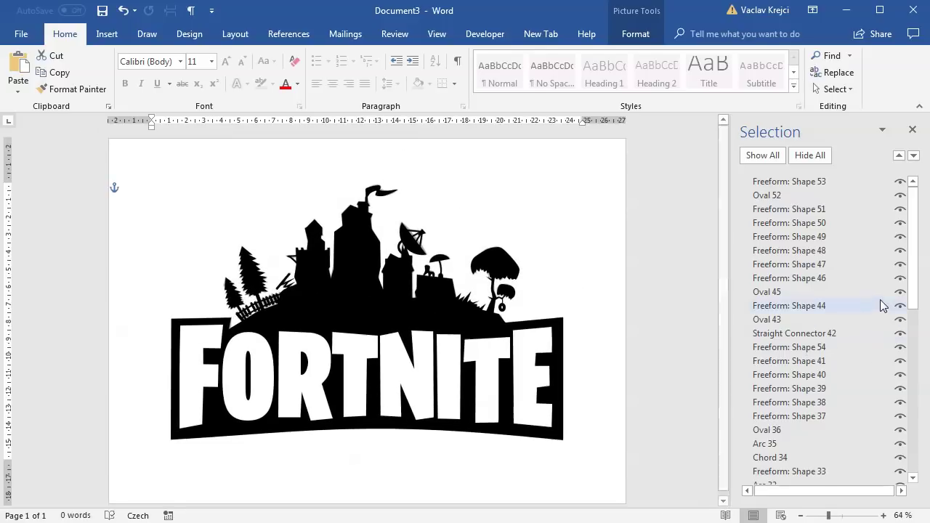
pyautogui.moveTo(908, 289); pyautogui.dragTo(901, 477)
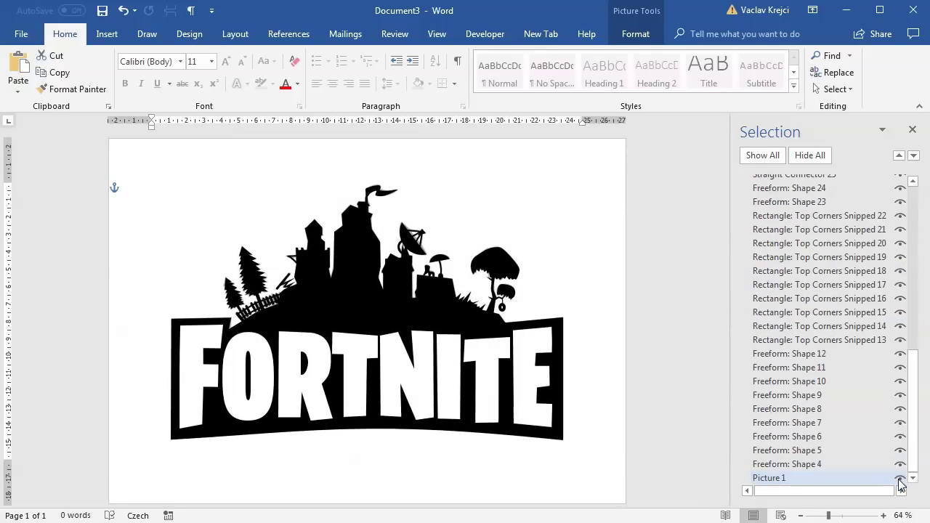